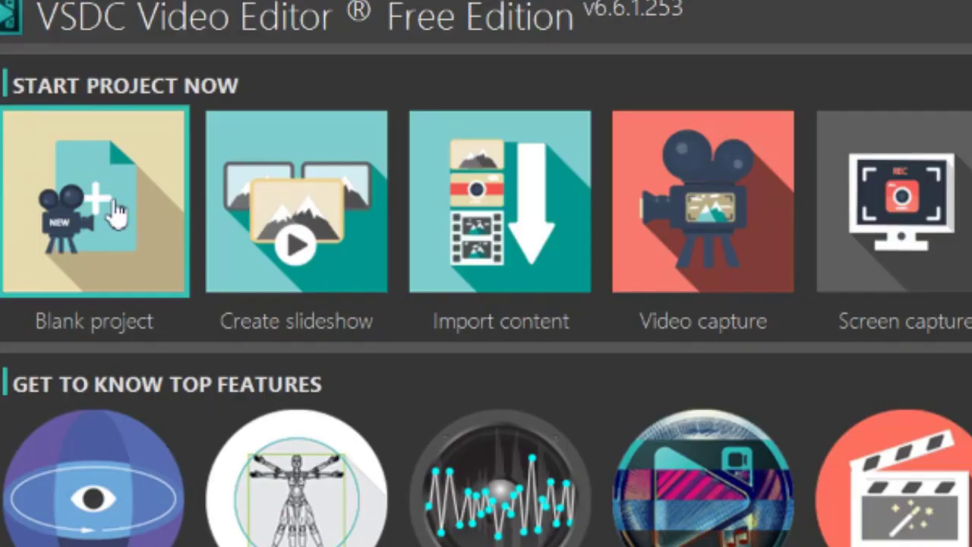
Create a blank 1280x720, 30 fps project, trying dark red and light green before choosing a black background.
click(72, 194)
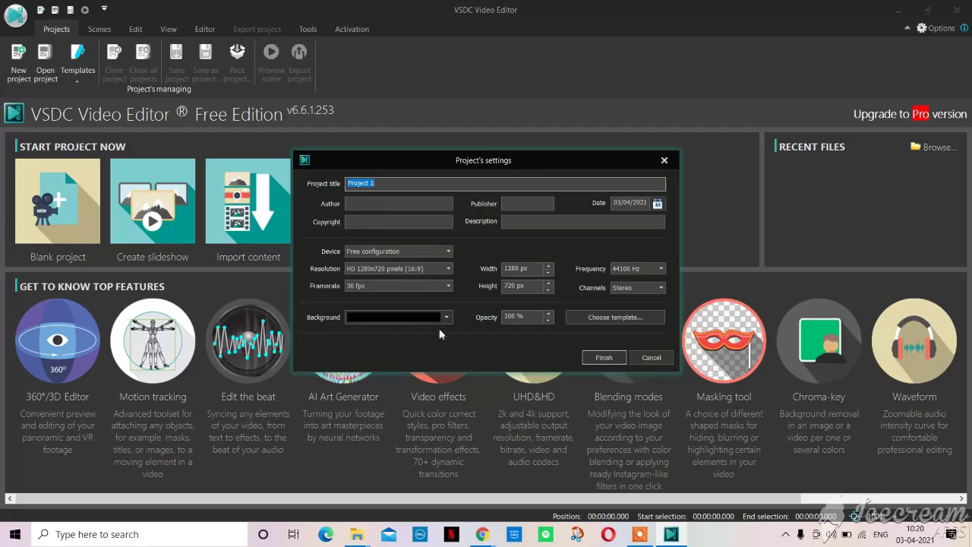
click(928, 449)
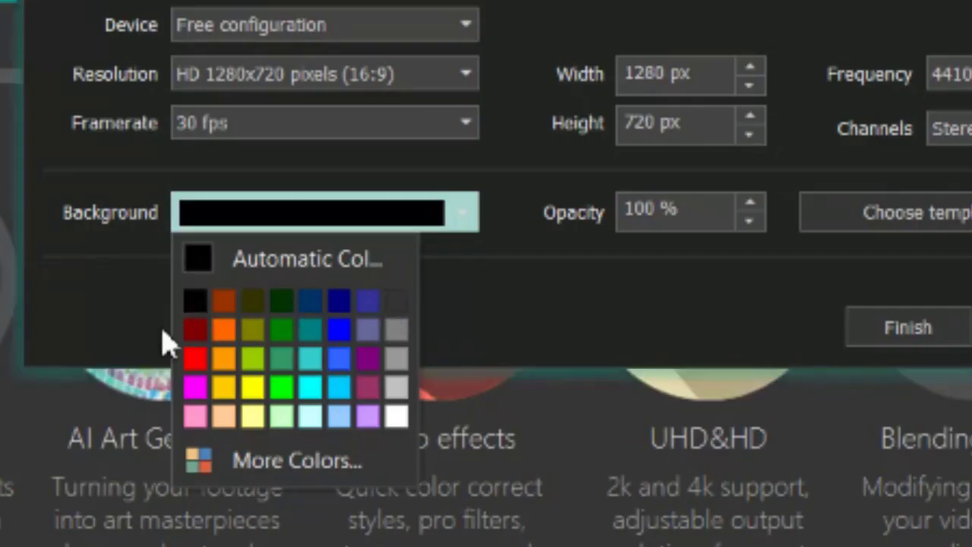
click(354, 358)
click(456, 228)
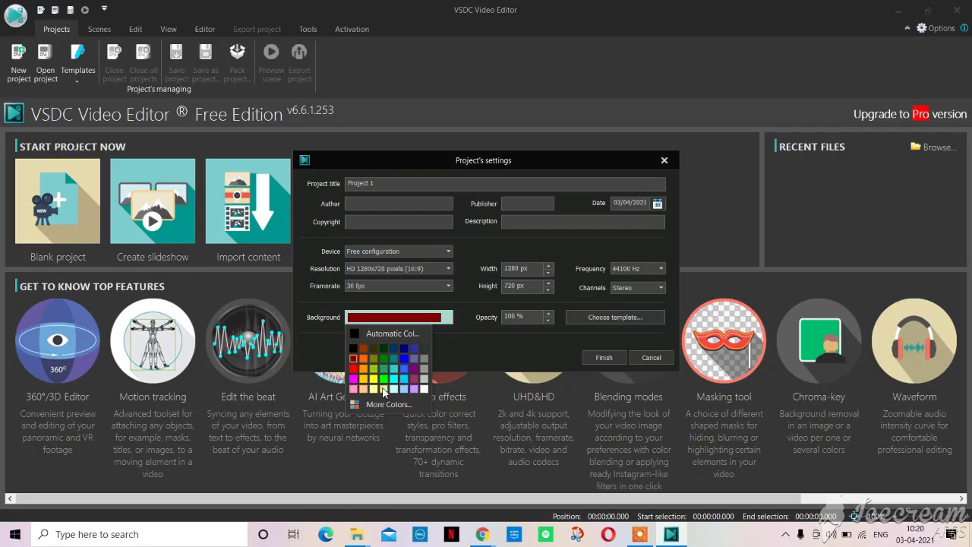
click(384, 389)
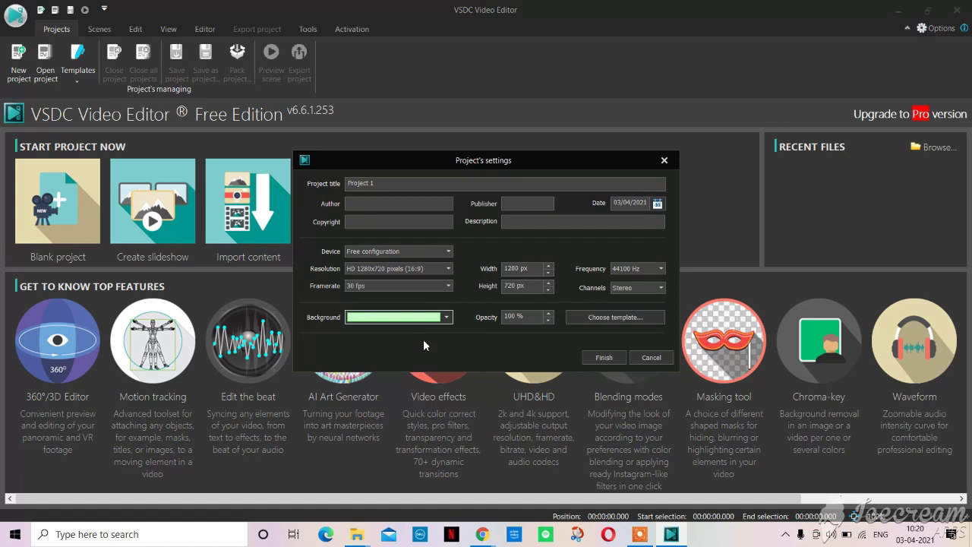
click(445, 319)
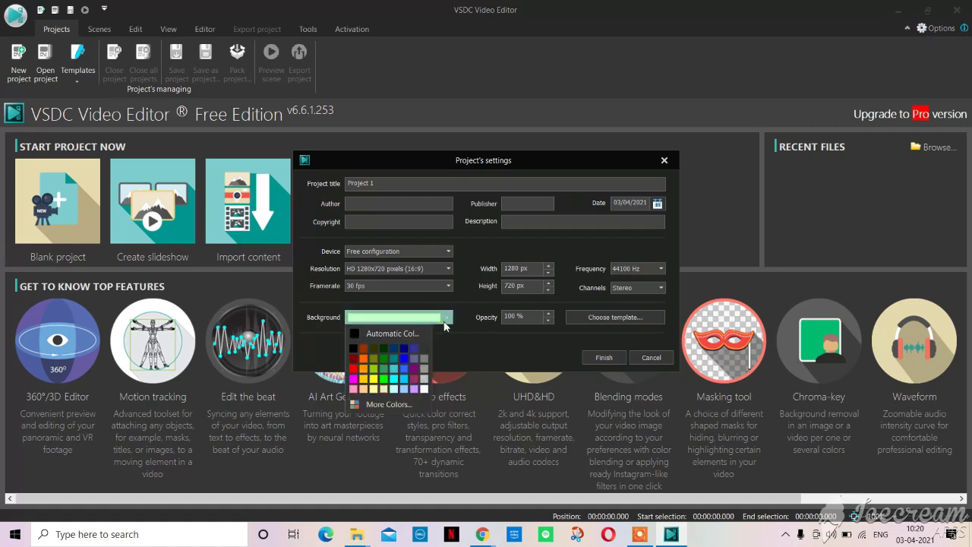
click(353, 349)
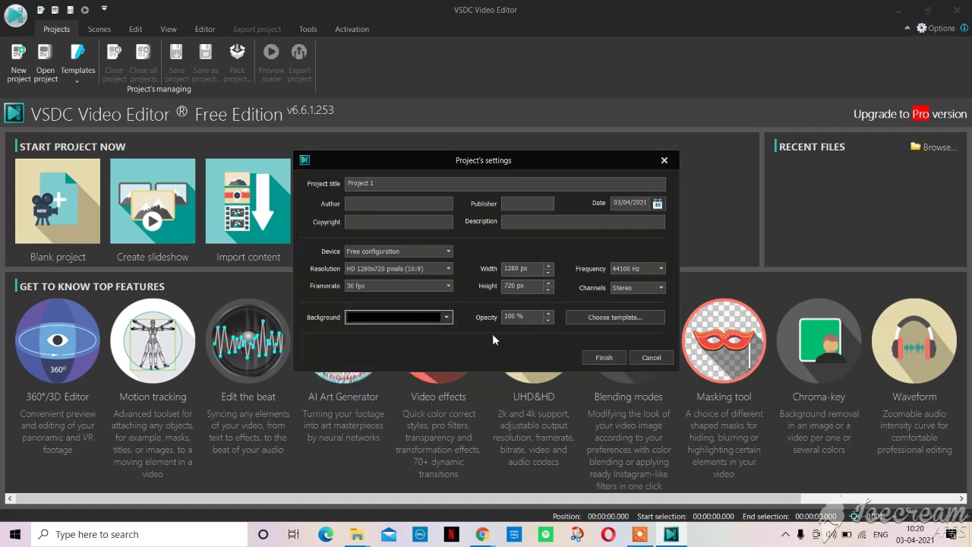
click(597, 359)
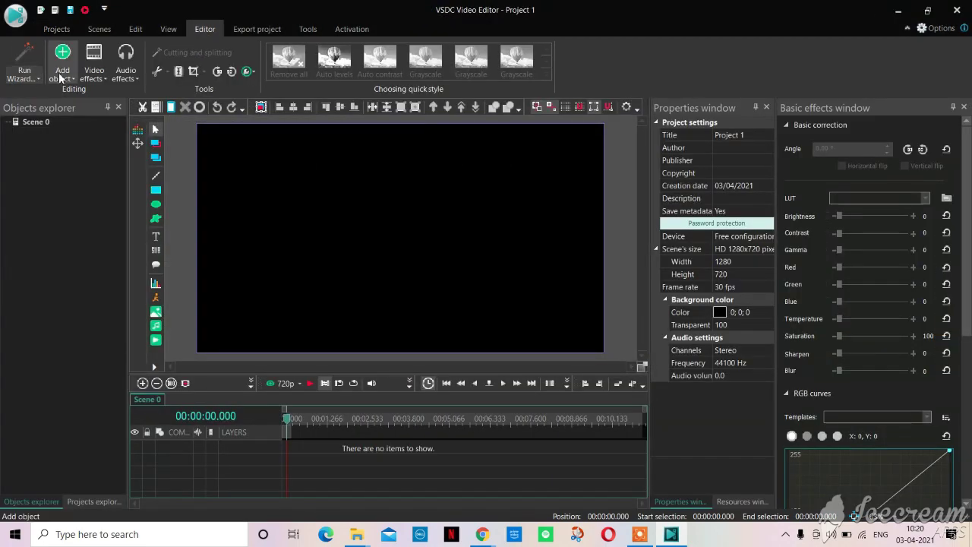
Add the YouCut video from the Downloads folder to Scene 0 on Layer 1.
click(60, 76)
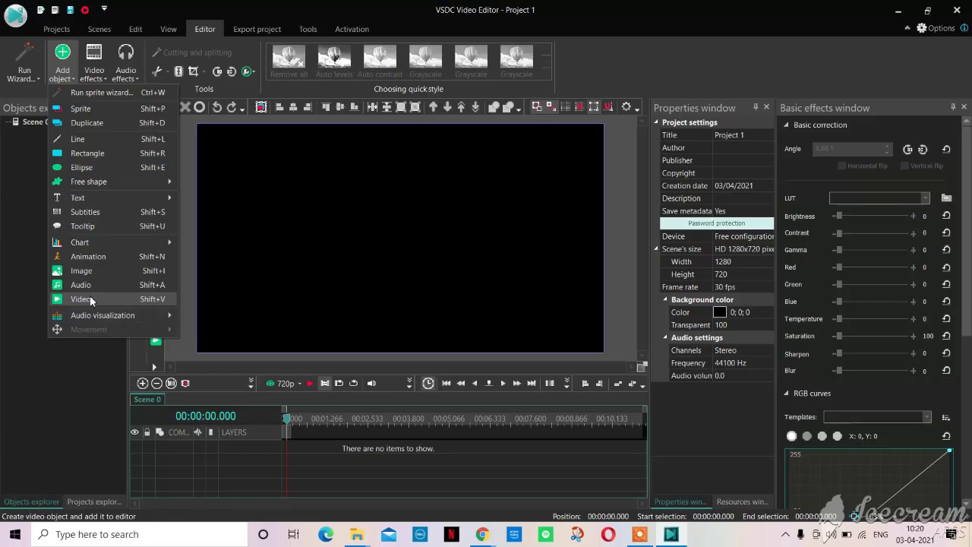
click(89, 298)
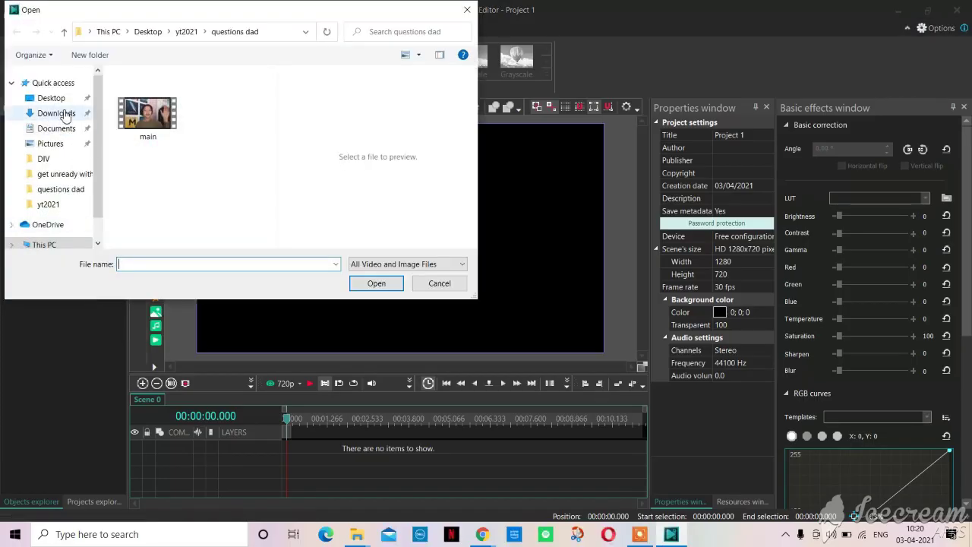
click(64, 113)
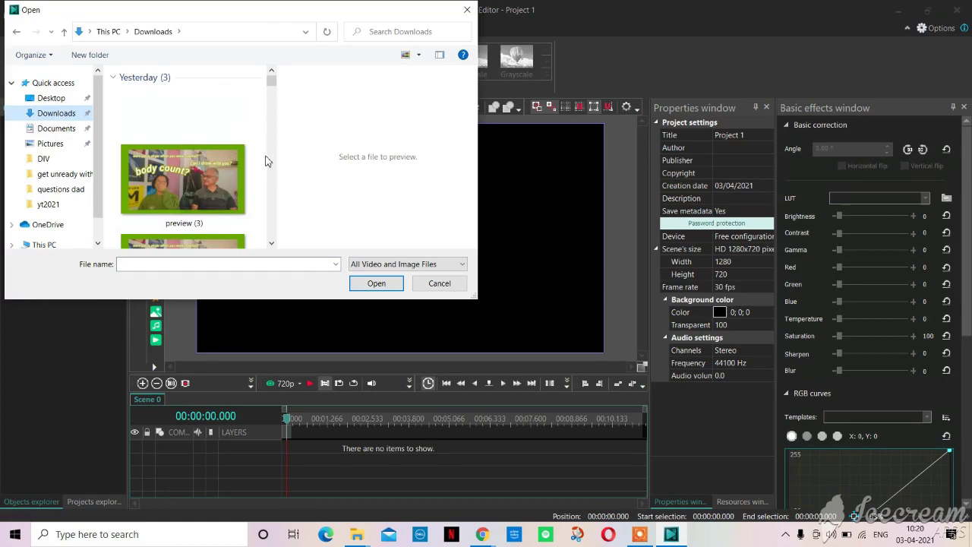
scroll(267, 160, down, 5)
scroll(268, 160, down, 5)
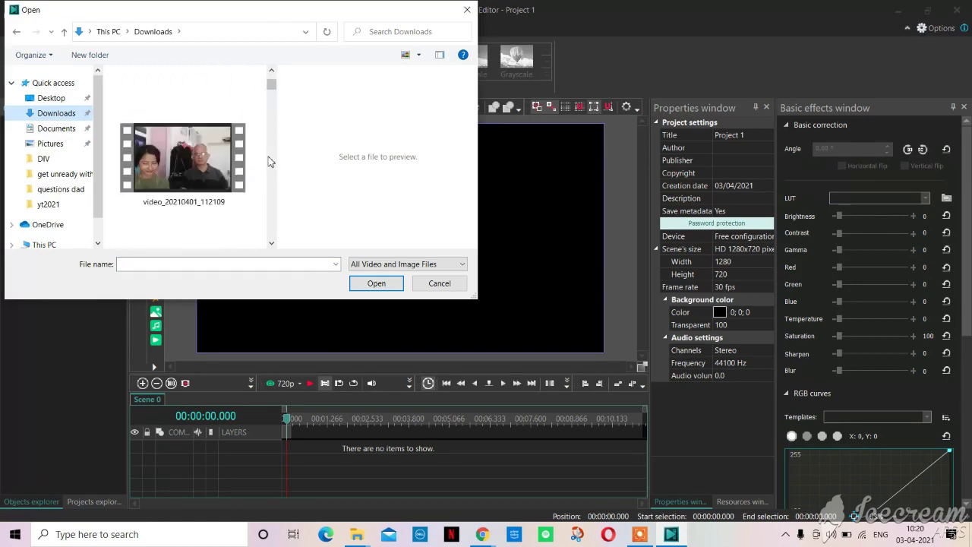
scroll(251, 182, up, 10)
double_click(239, 208)
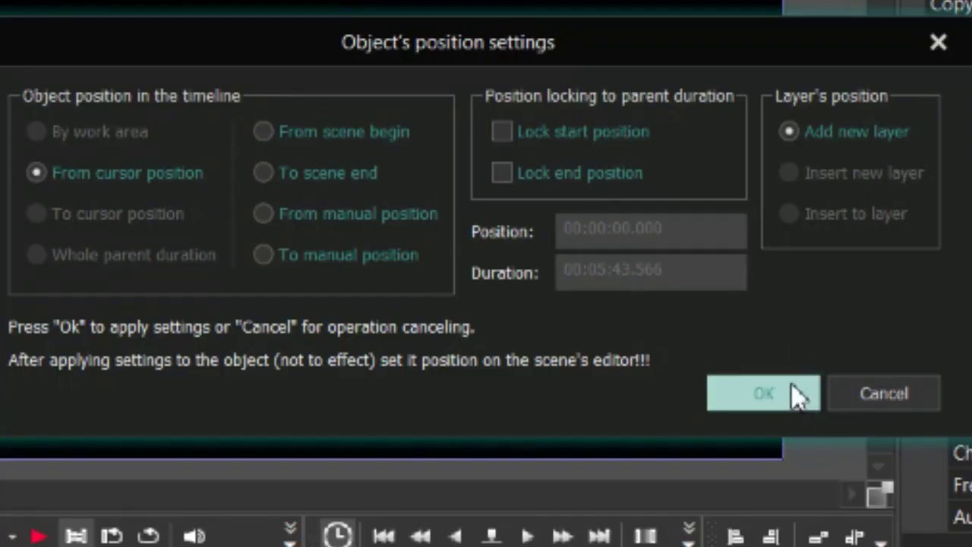
click(607, 327)
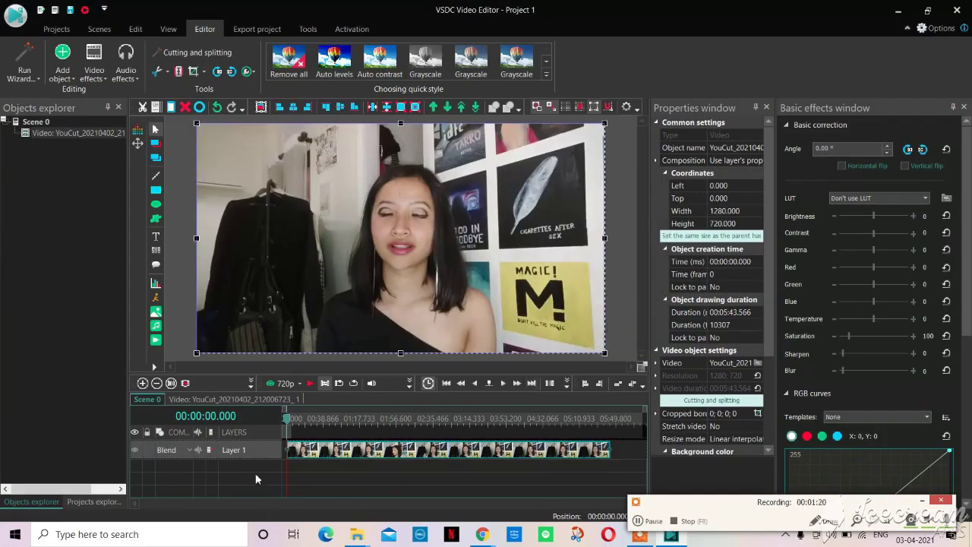
Preview the YouCut clip and select it on the timeline.
click(309, 384)
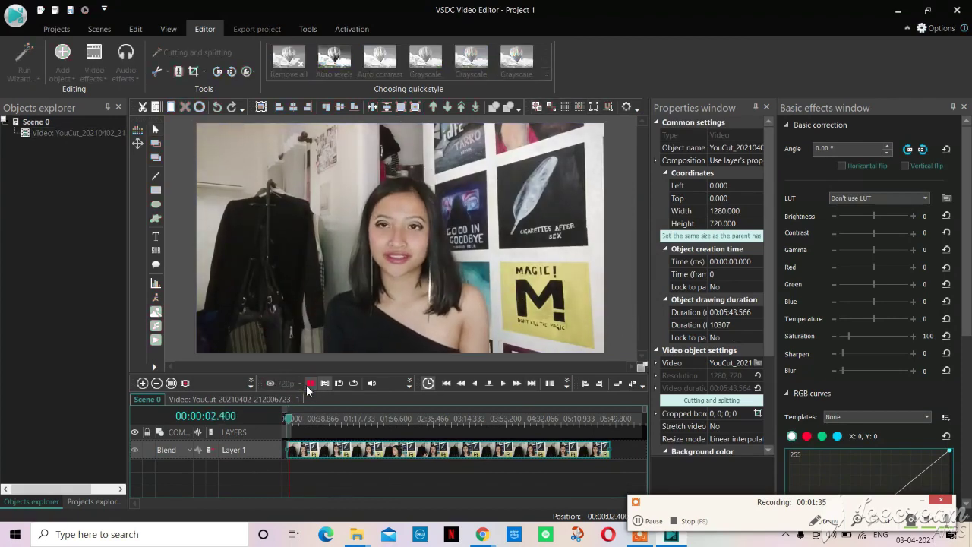
click(309, 384)
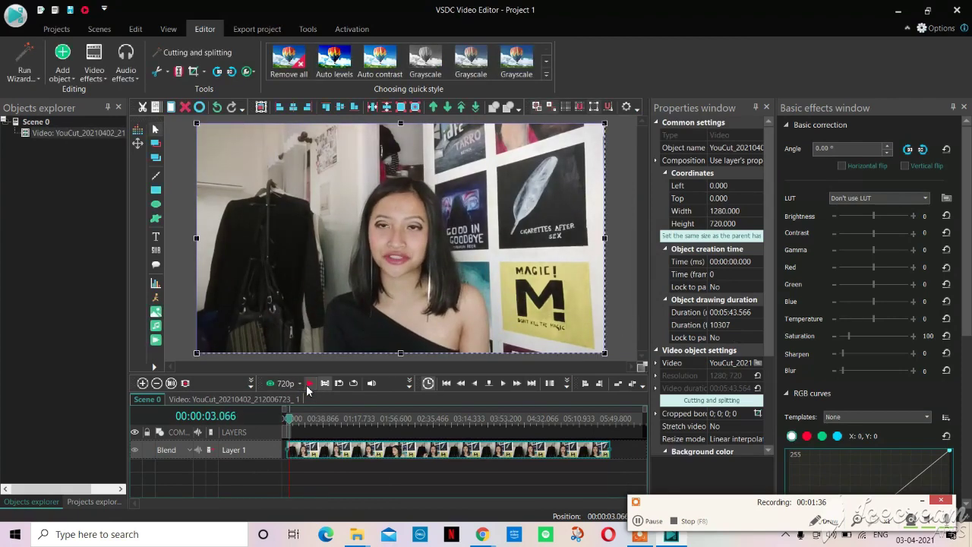
click(297, 467)
click(355, 457)
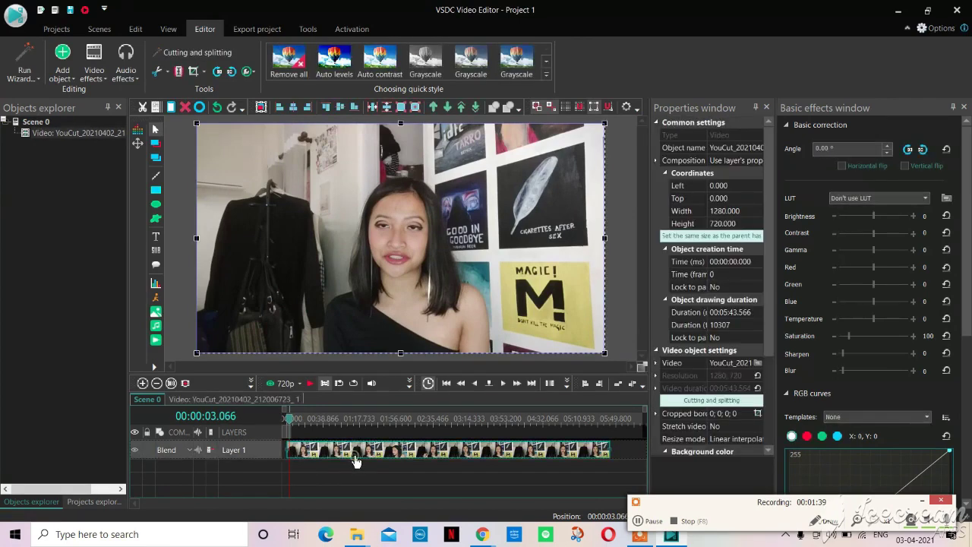
Split the clip at 00:02:36.966 and cut out the later part.
click(434, 419)
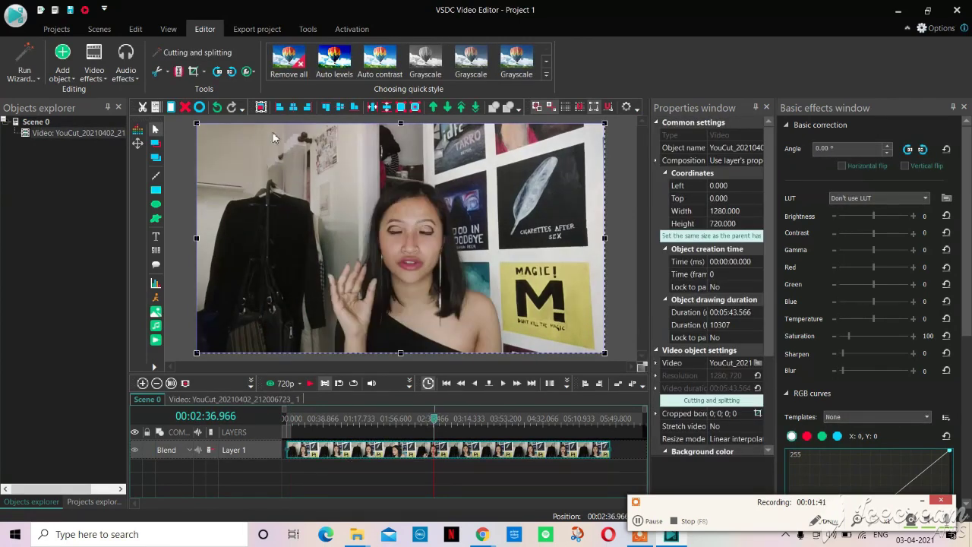
click(180, 77)
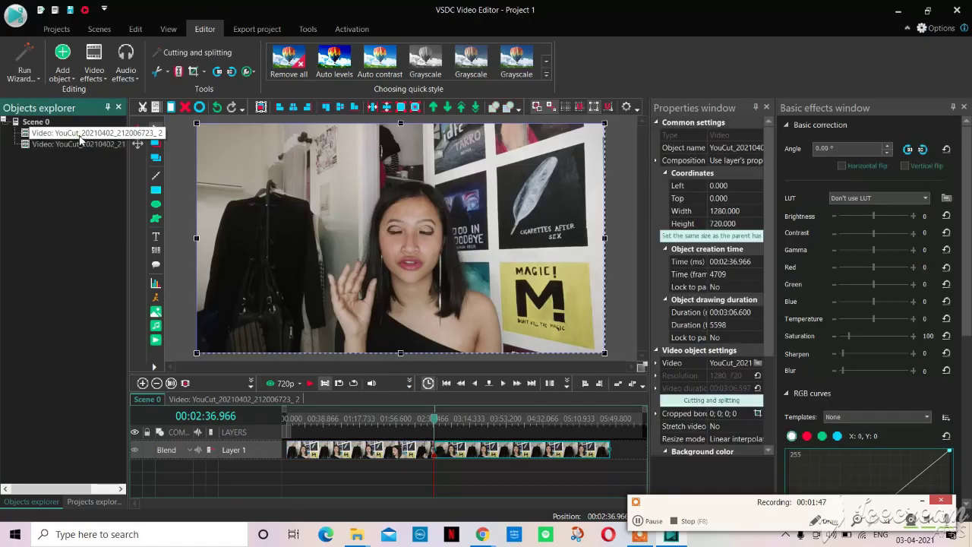
right_click(81, 137)
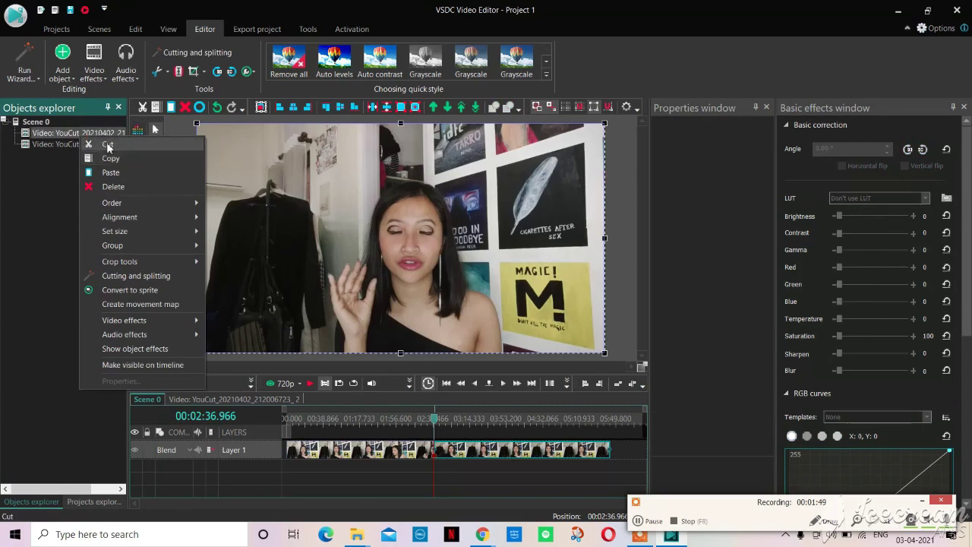
click(107, 144)
Create a second project, Project 2, with default settings.
click(94, 76)
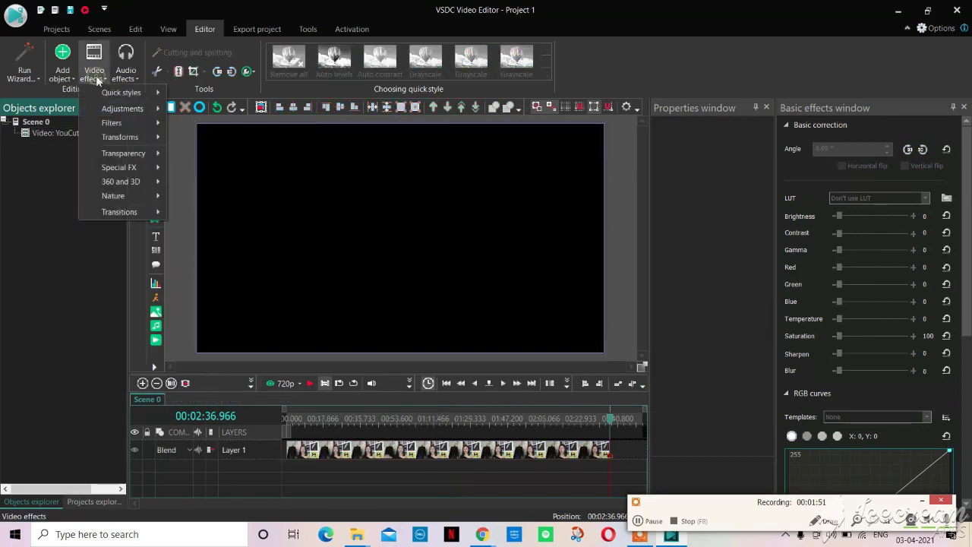
click(68, 72)
click(58, 29)
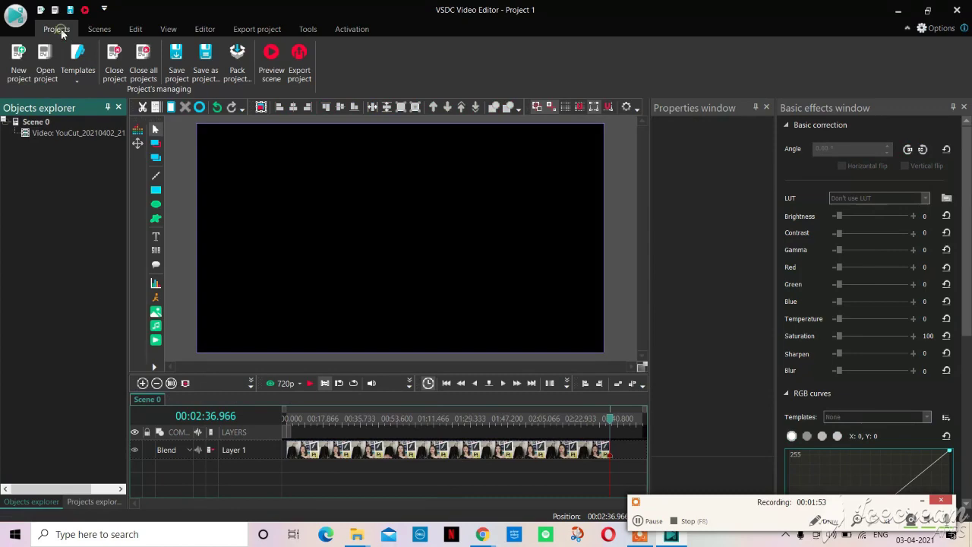
click(9, 68)
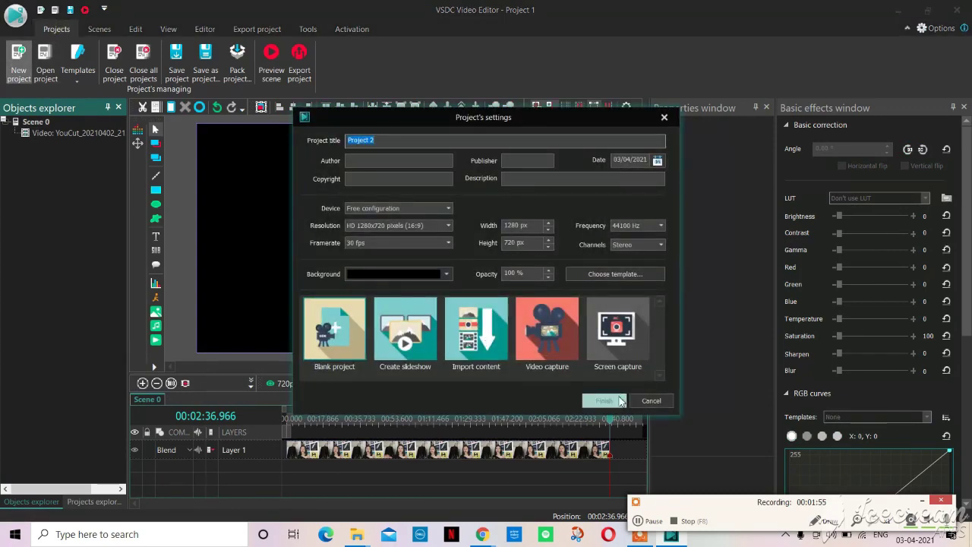
click(620, 403)
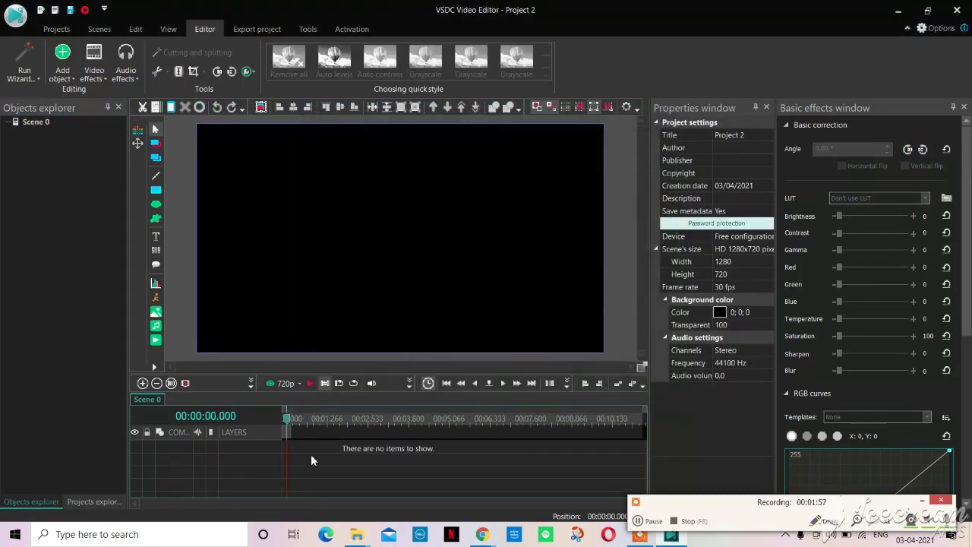
Paste the cut clip into Project 2 starting at 0, then return to Project 1's Scene 0.
right_click(311, 455)
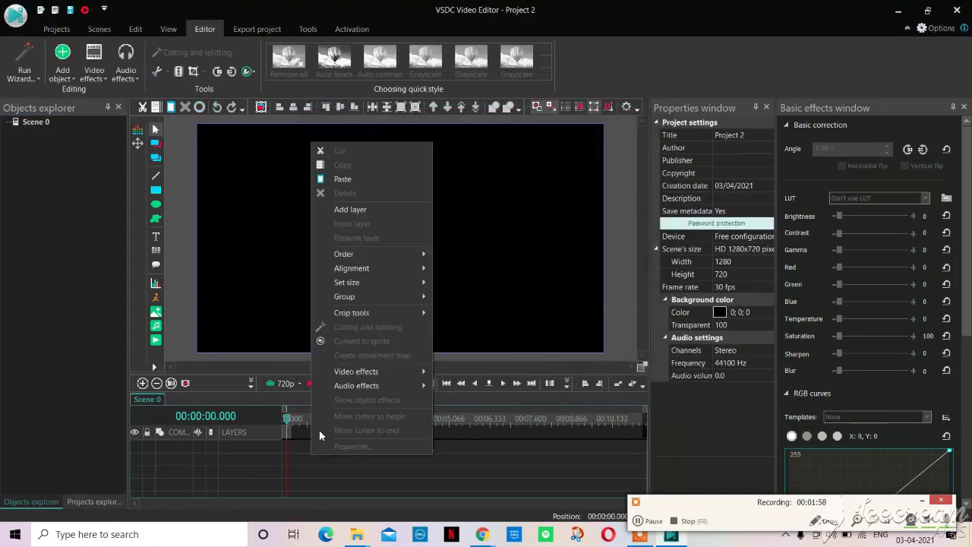
click(363, 179)
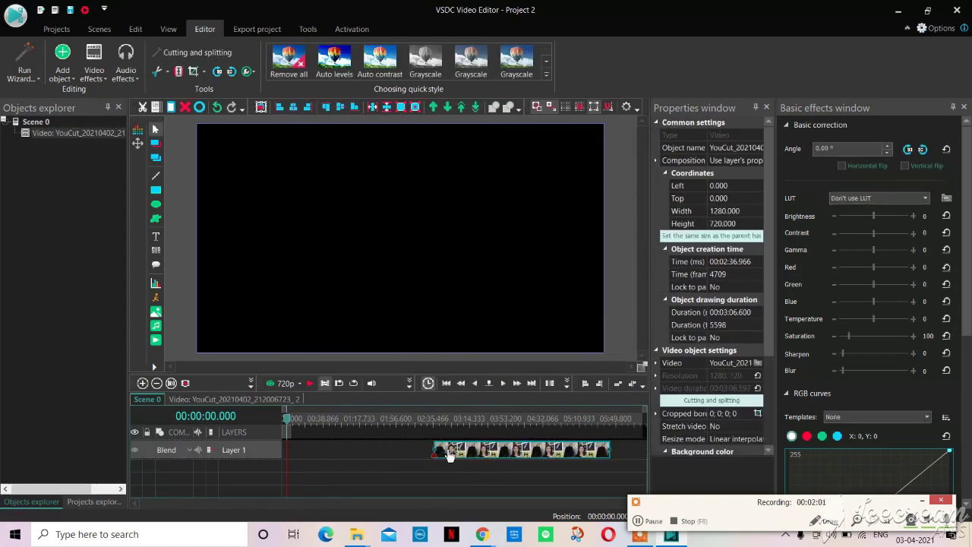
drag(449, 454, 297, 456)
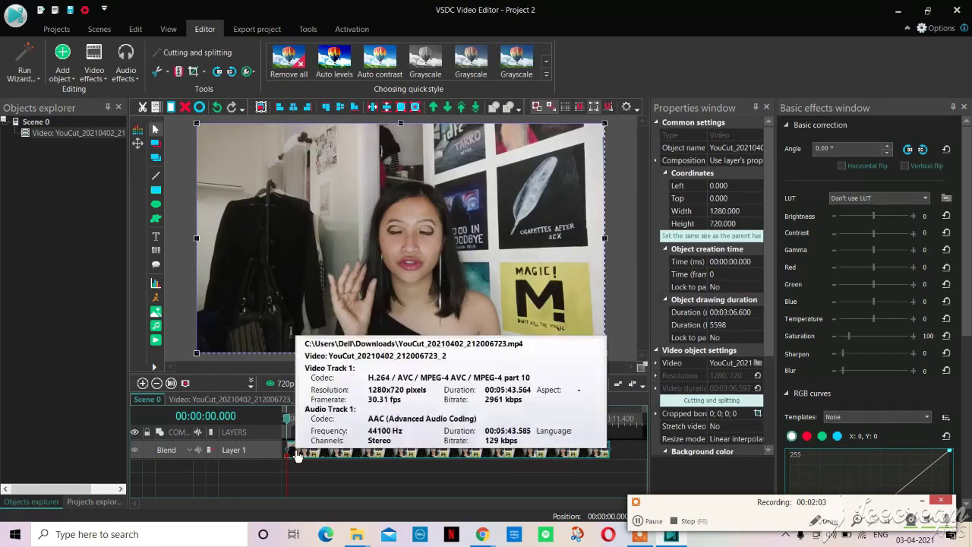
click(95, 501)
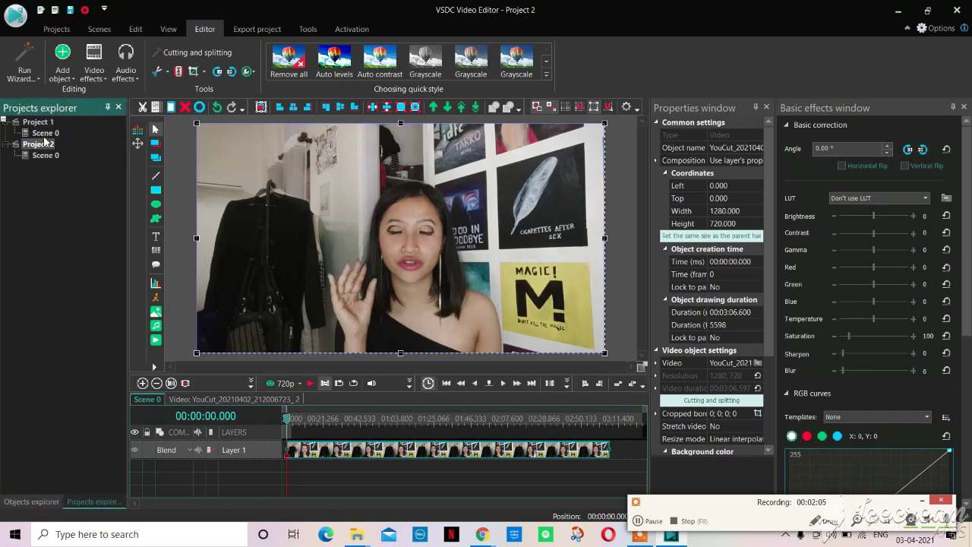
double_click(45, 133)
Preview Project 1 and split the clip at 2.4 seconds.
click(290, 418)
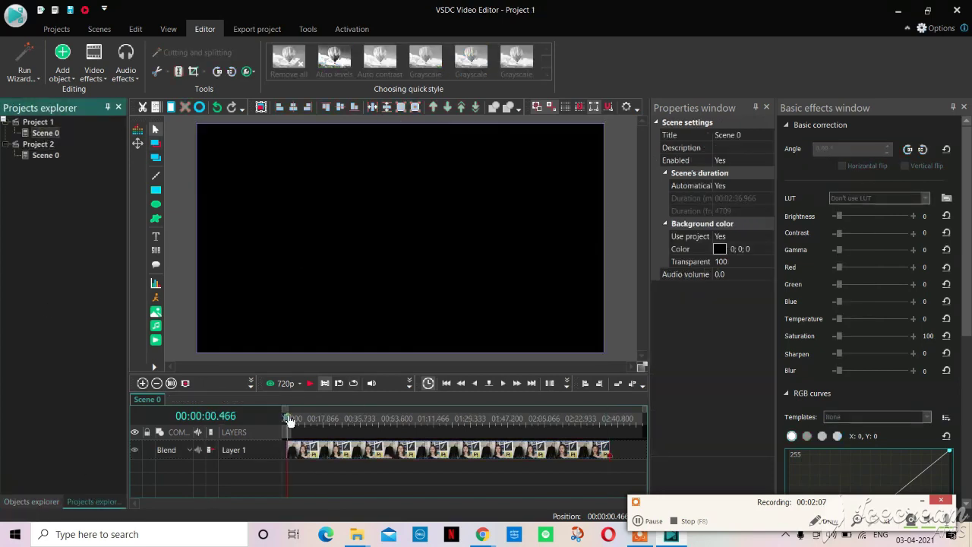
click(287, 419)
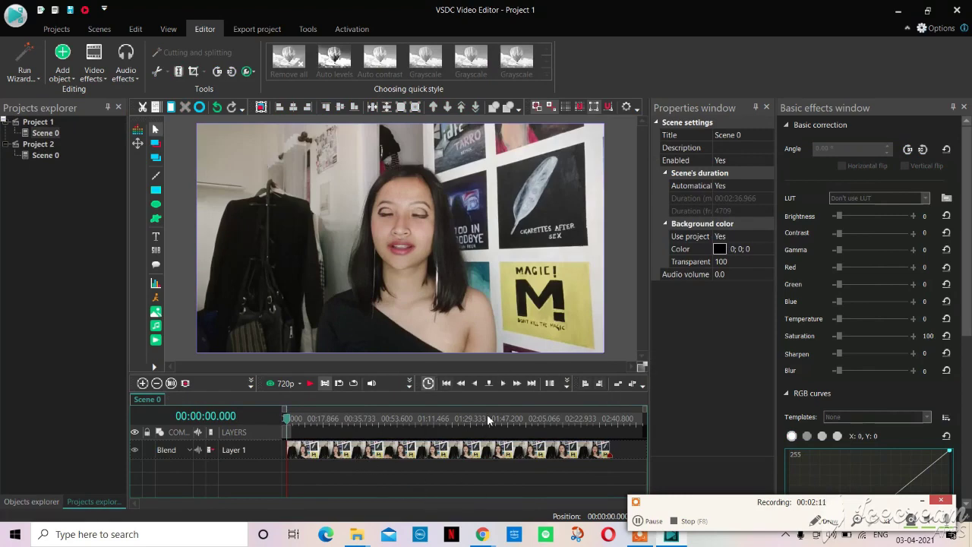
click(308, 384)
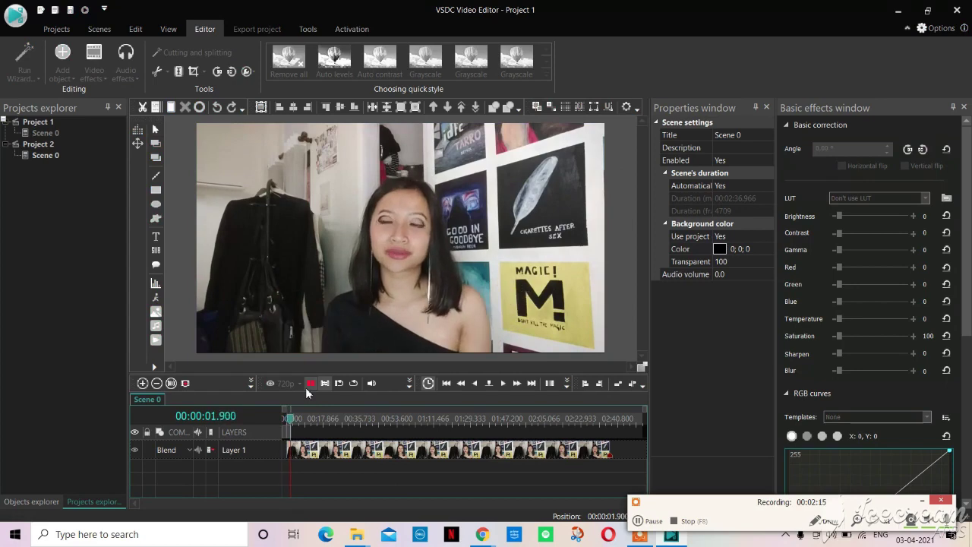
click(309, 383)
click(310, 450)
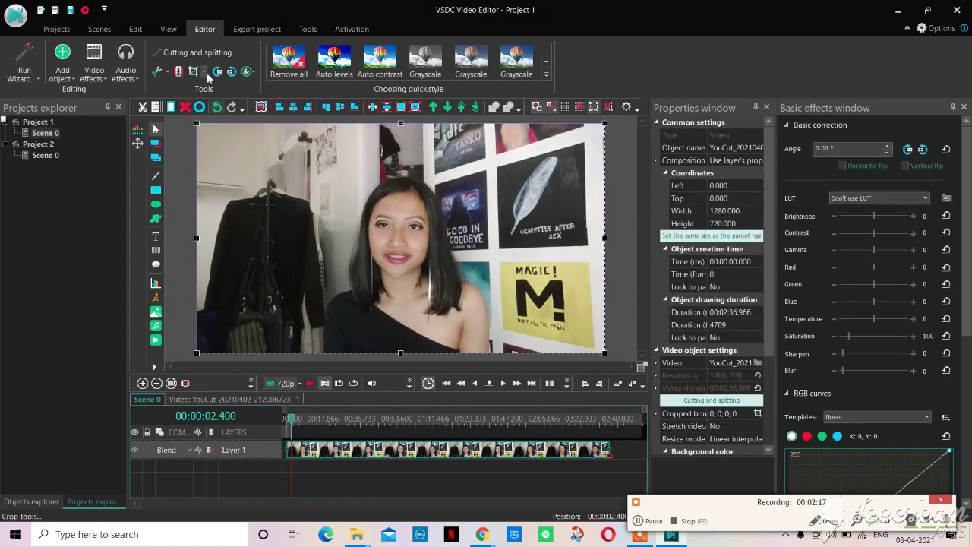
click(177, 72)
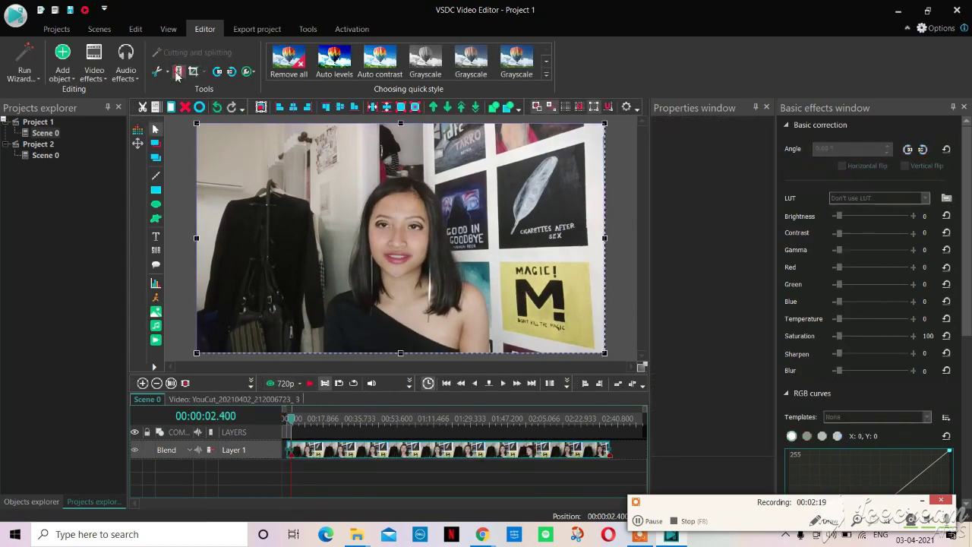
Split the clip again at 3.666 seconds, isolating a 1.266-second piece.
click(48, 483)
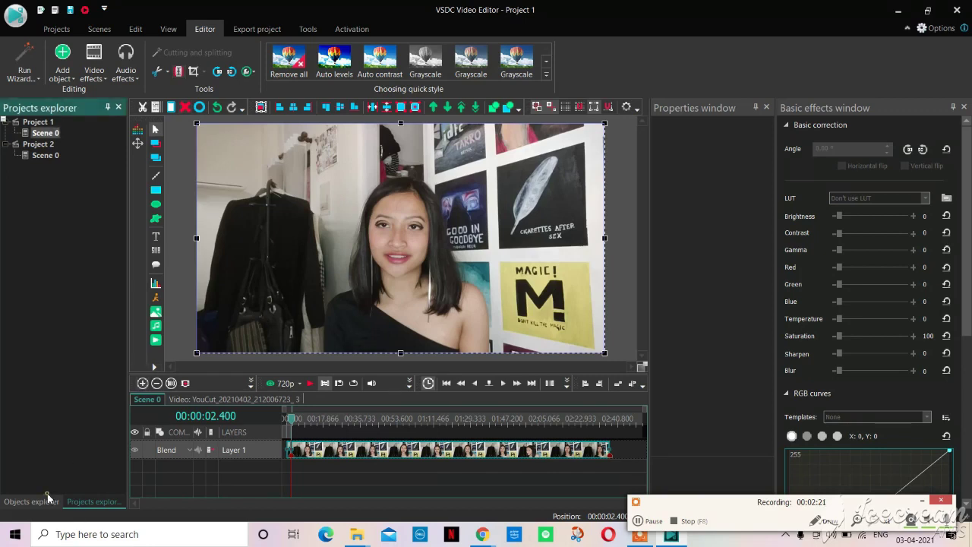
click(50, 503)
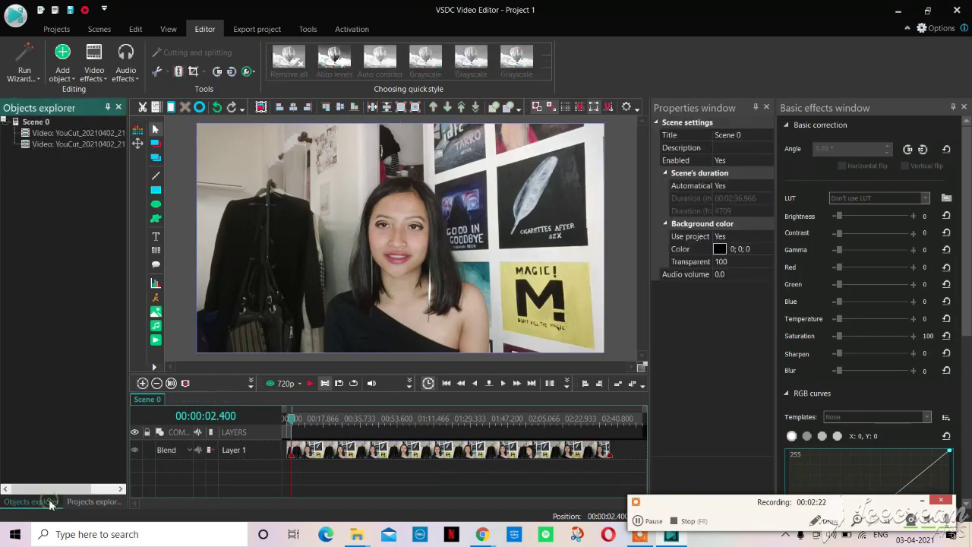
click(296, 424)
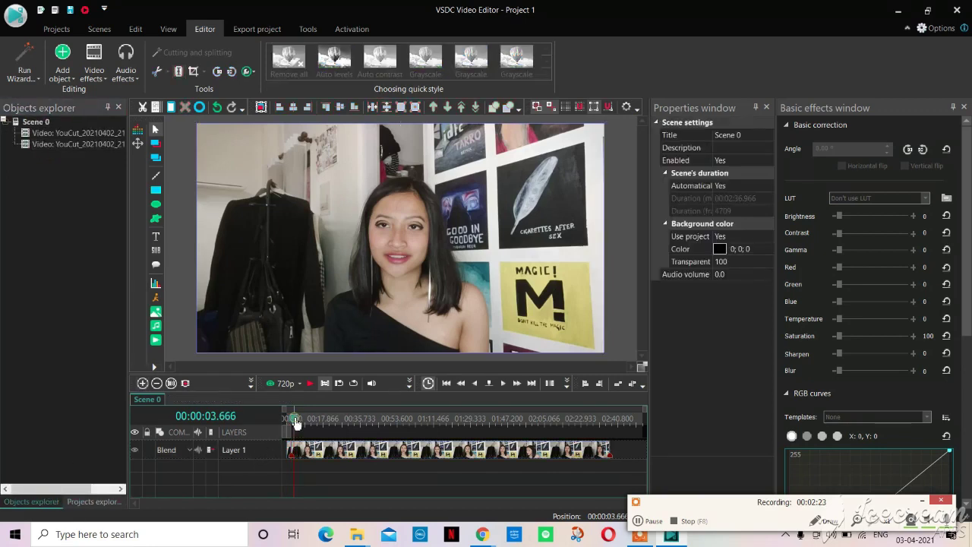
click(311, 455)
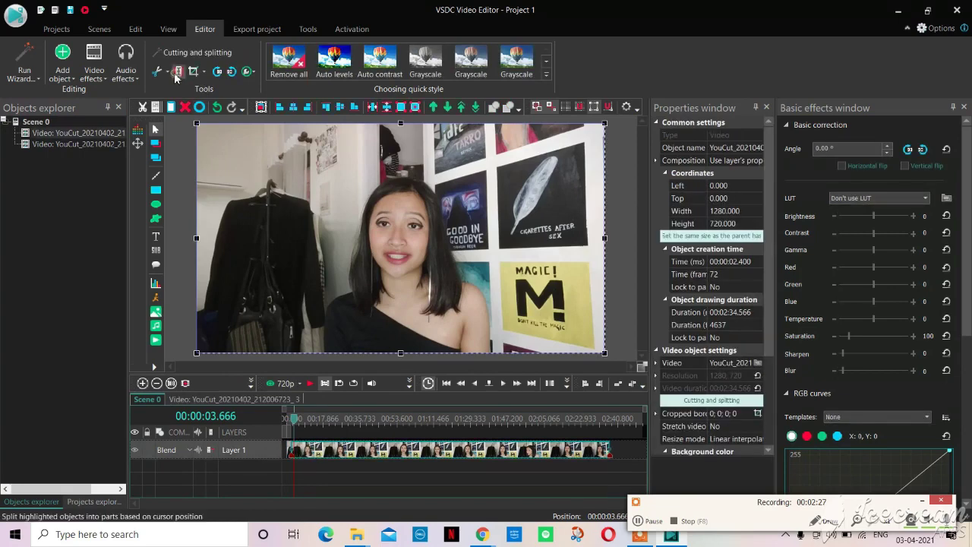
click(177, 73)
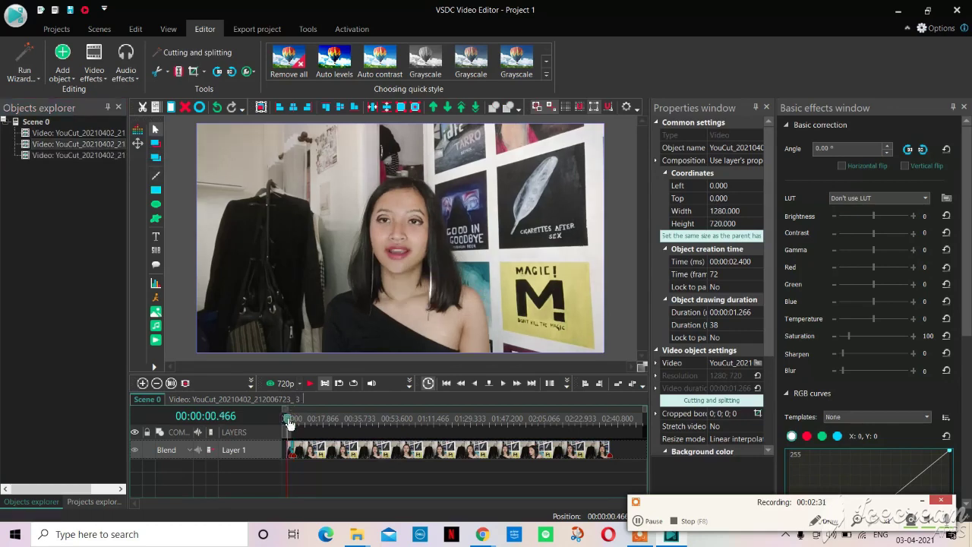
Apply a Crop effect to the 1.266-second piece and drag its borders inward around the woman.
click(290, 423)
click(94, 68)
mouse_move(119, 134)
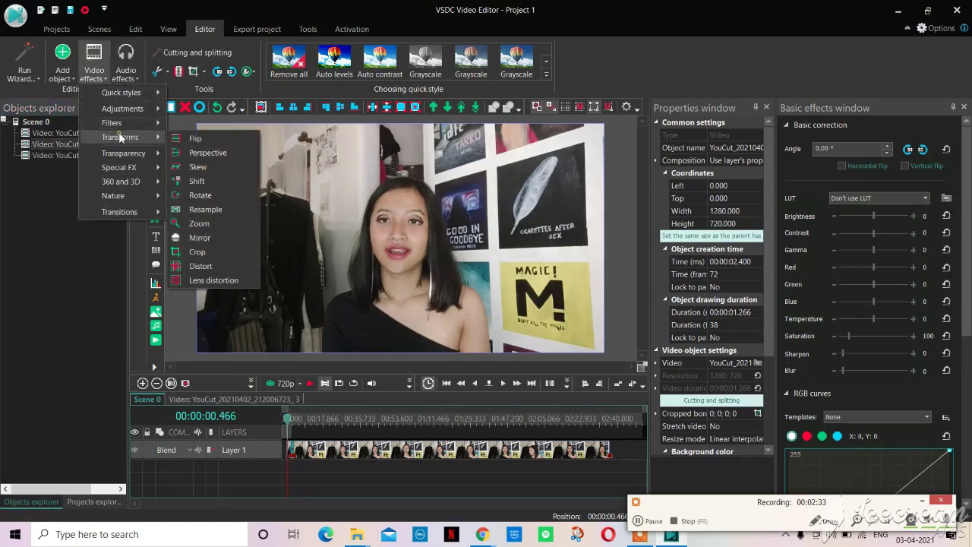
click(209, 252)
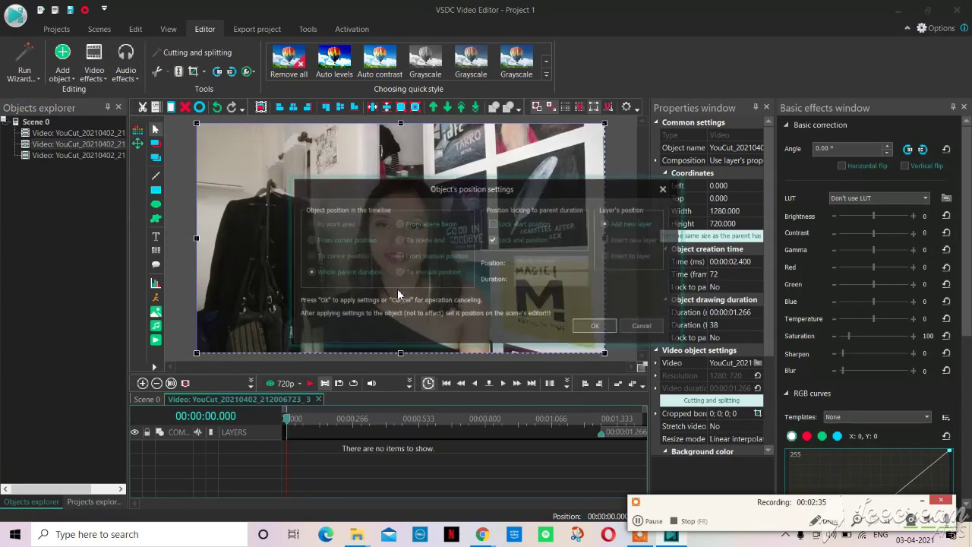
click(591, 329)
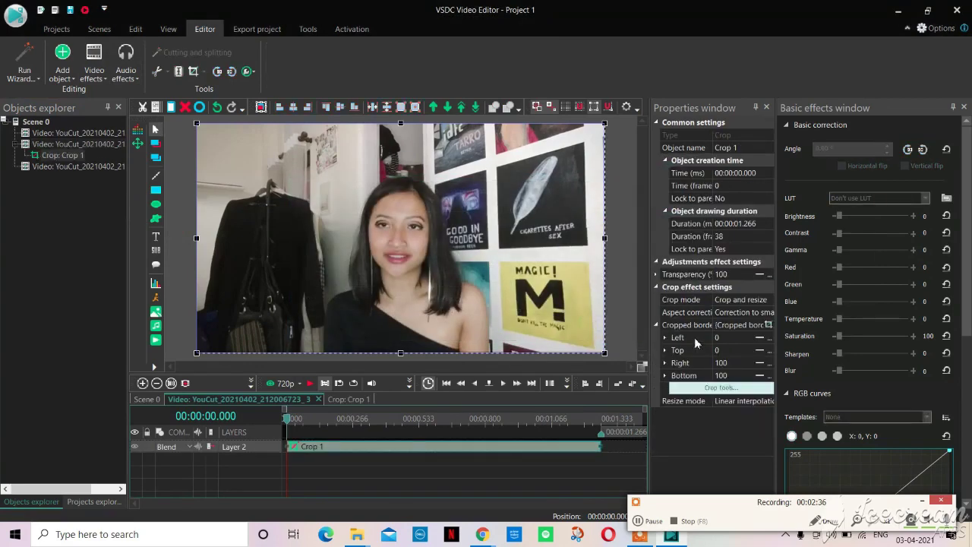
click(766, 325)
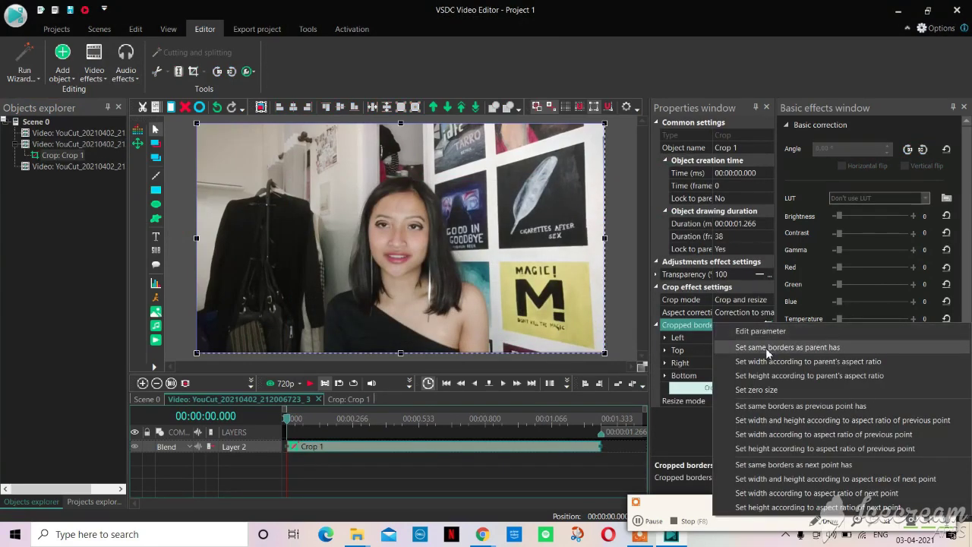
click(767, 348)
drag(605, 352, 557, 327)
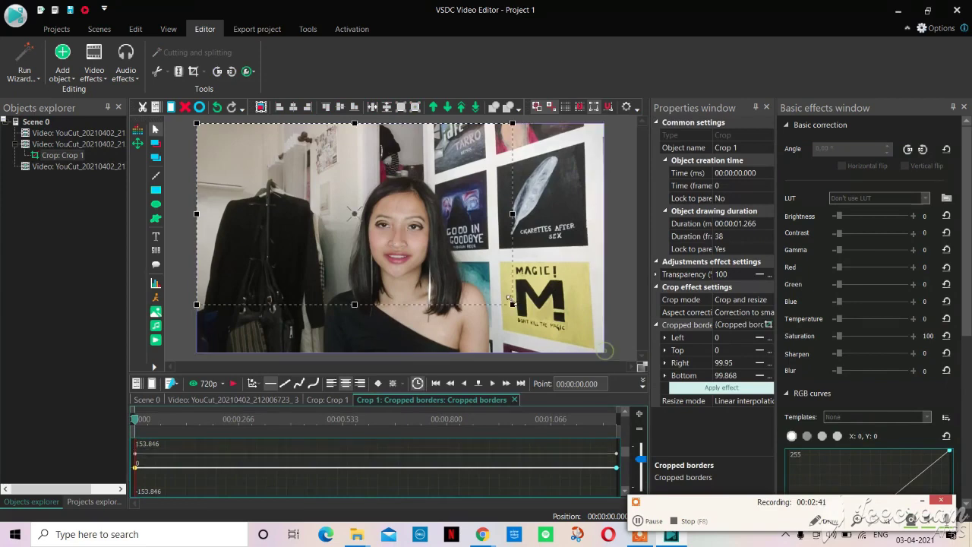
mouse_move(410, 223)
mouse_down()
mouse_move(394, 222)
mouse_move(405, 221)
mouse_up()
double_click(114, 140)
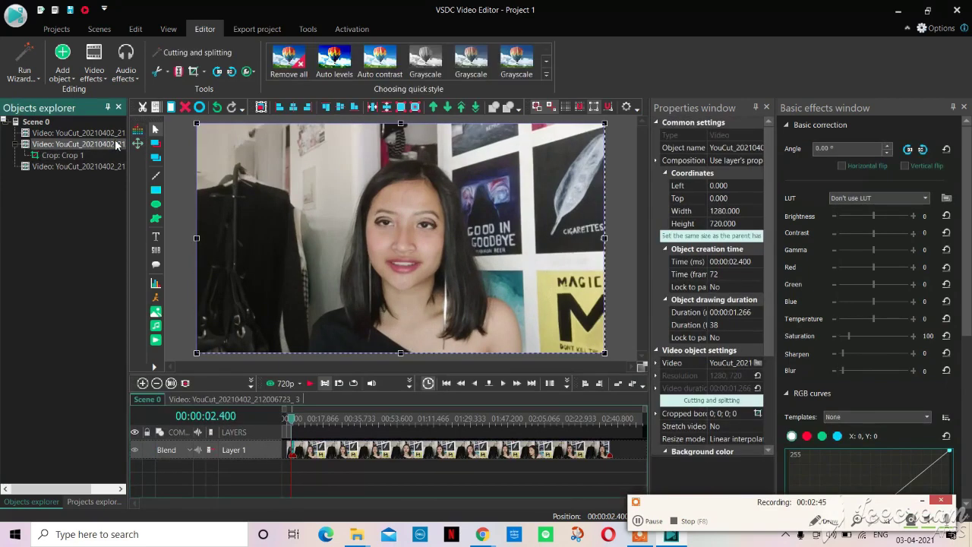
Split the footage at 18.866 and 20.633 seconds.
drag(292, 426, 289, 424)
click(311, 382)
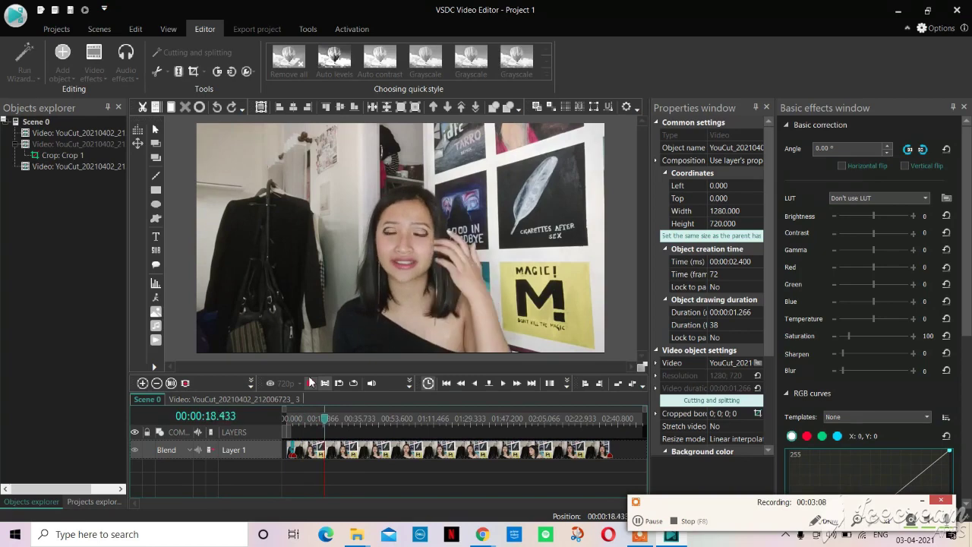
click(310, 382)
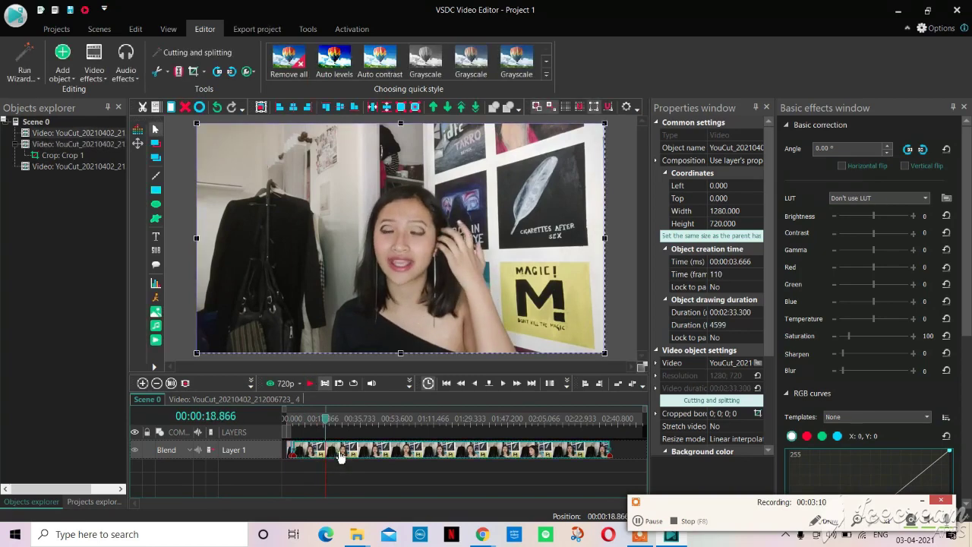
click(181, 70)
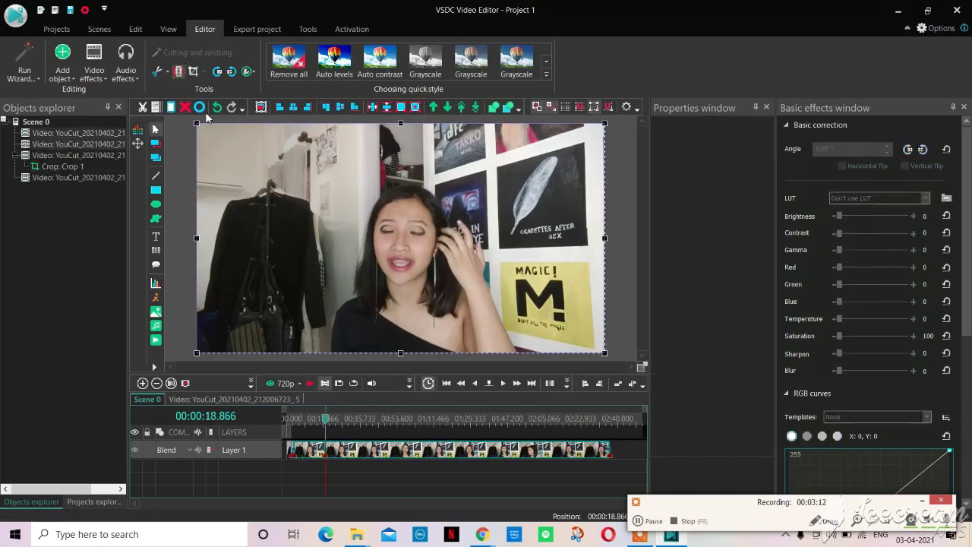
click(311, 385)
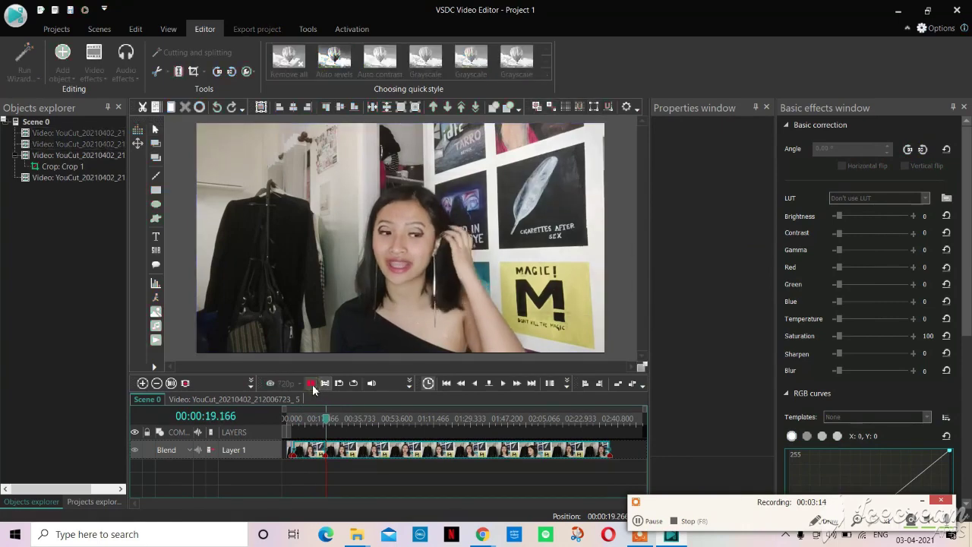
click(311, 385)
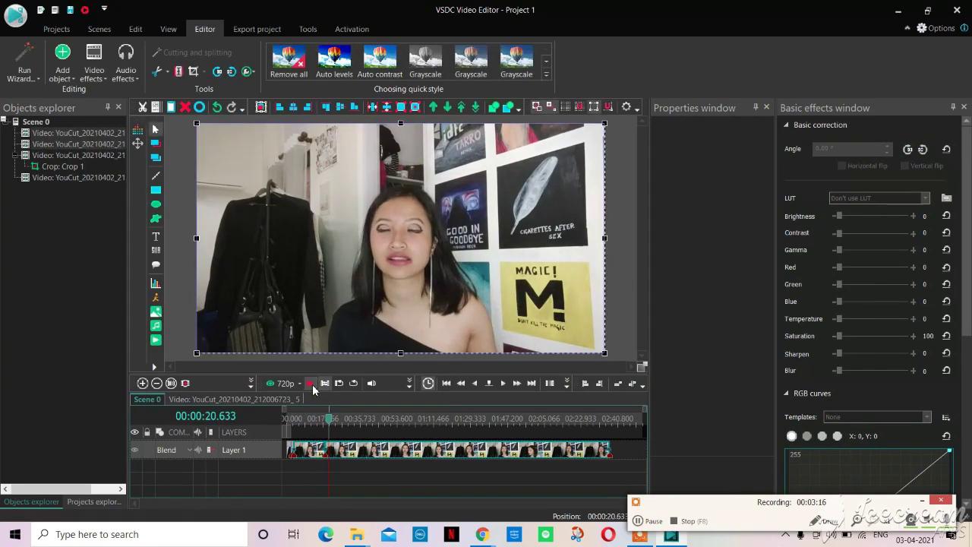
click(180, 72)
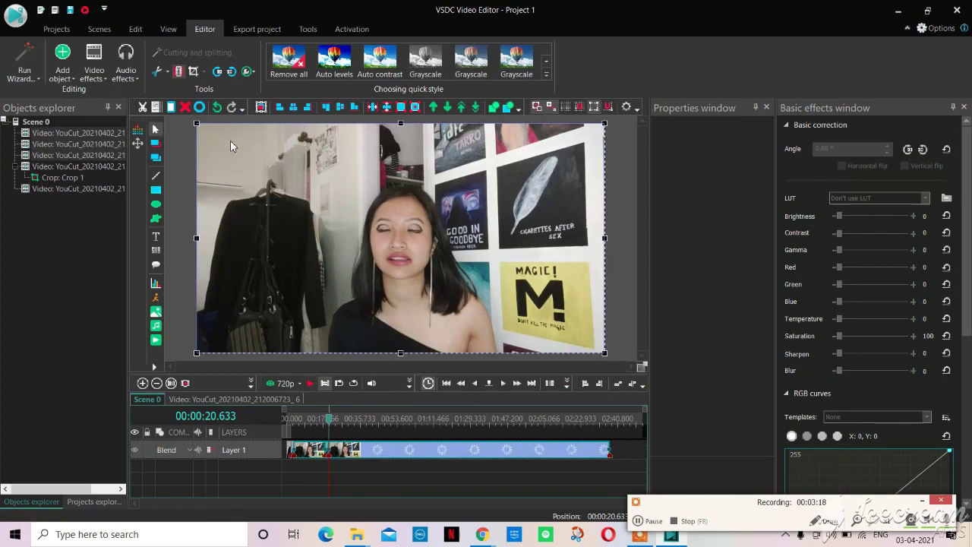
Copy the short piece between those cuts and paste it onto a new Layer 3.
click(323, 421)
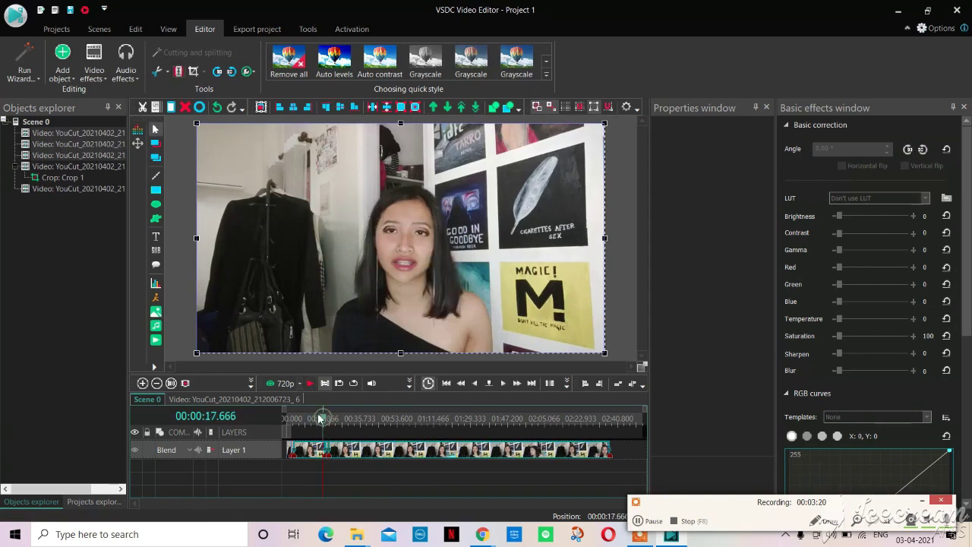
click(111, 146)
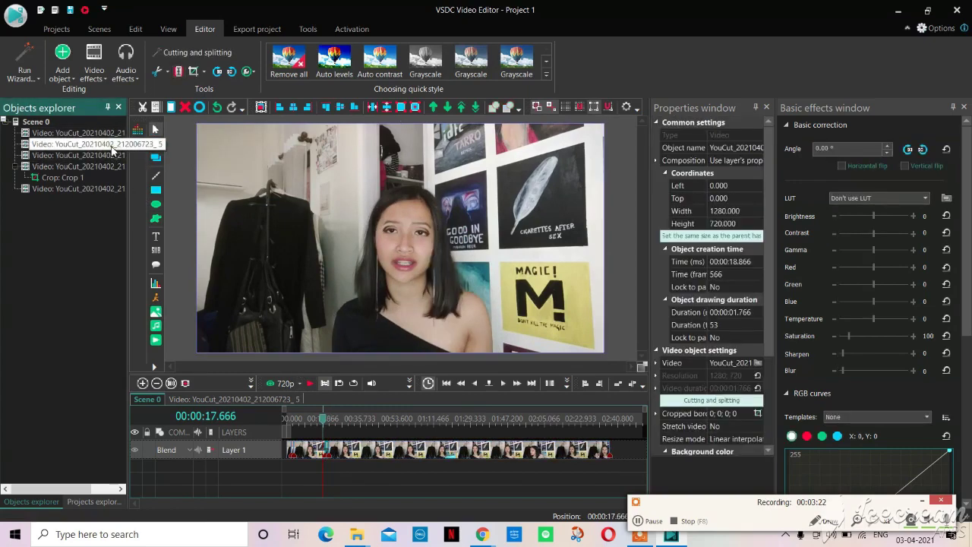
right_click(113, 147)
click(142, 174)
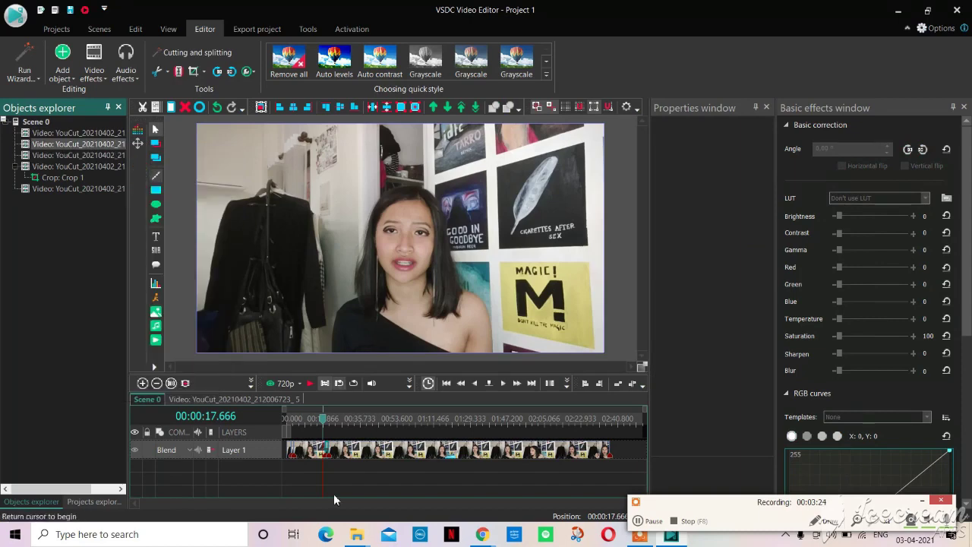
right_click(328, 467)
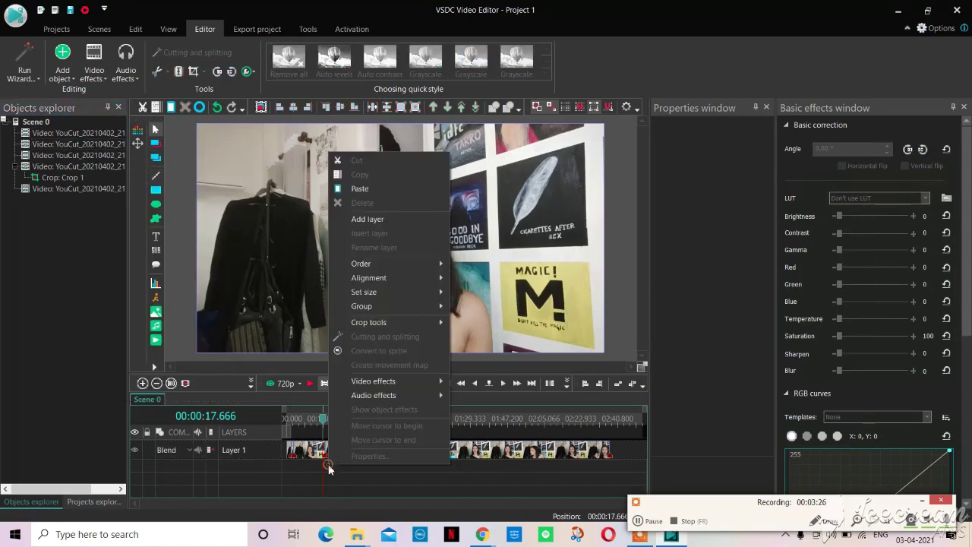
click(348, 190)
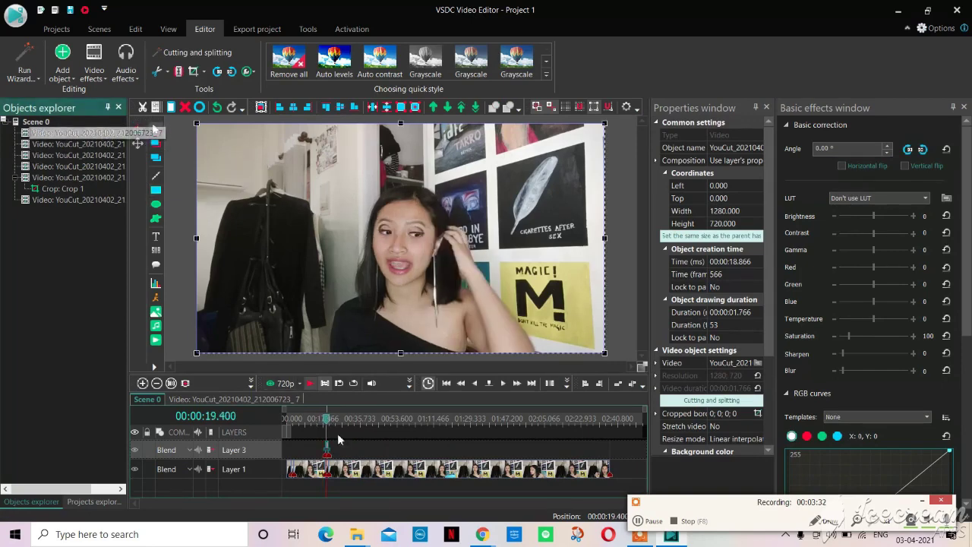
Add a Distort effect to the Layer 3 copy and set its type to Fish eye.
click(323, 419)
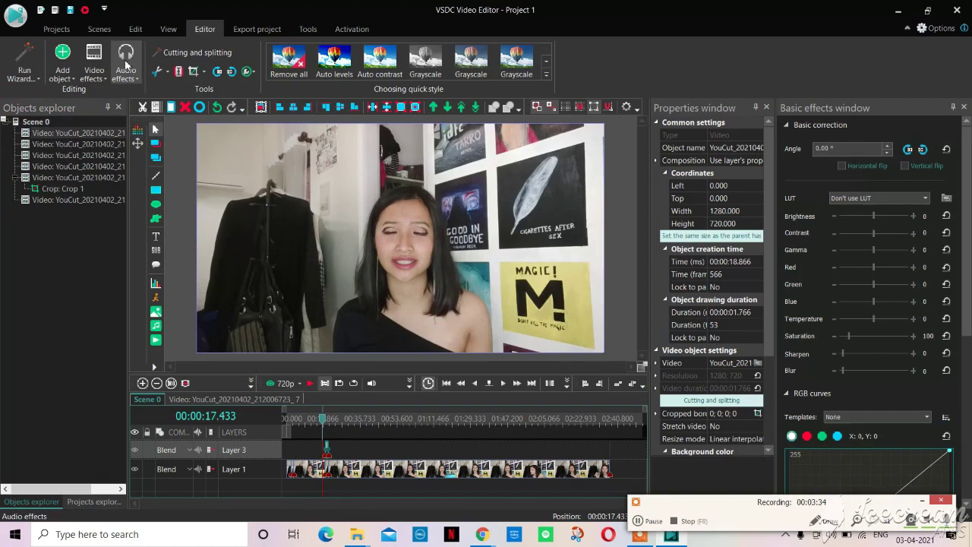
click(94, 72)
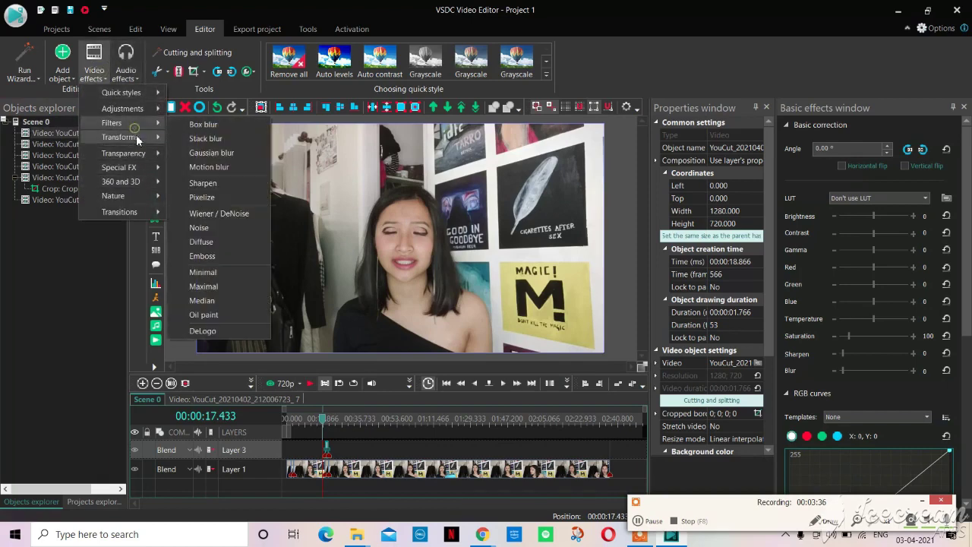
mouse_move(136, 137)
click(230, 266)
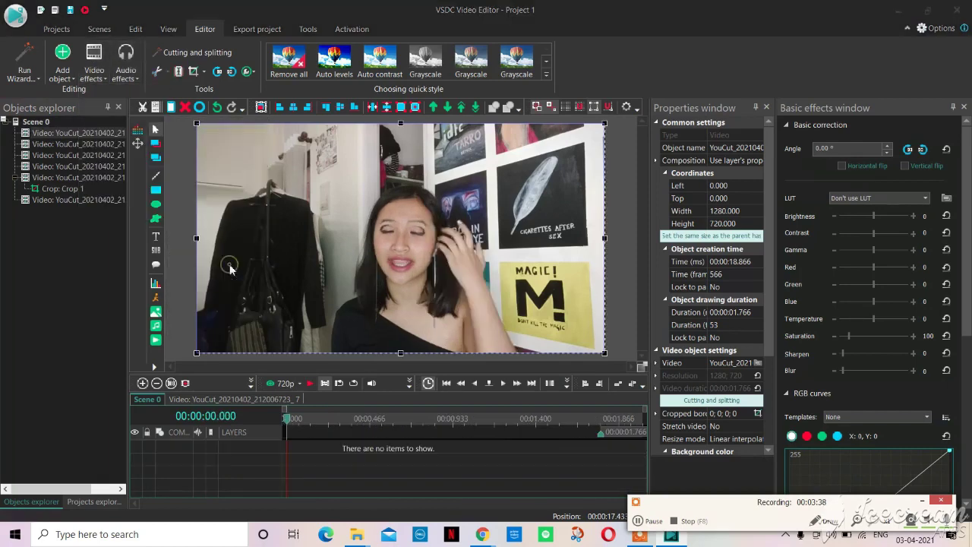
click(597, 327)
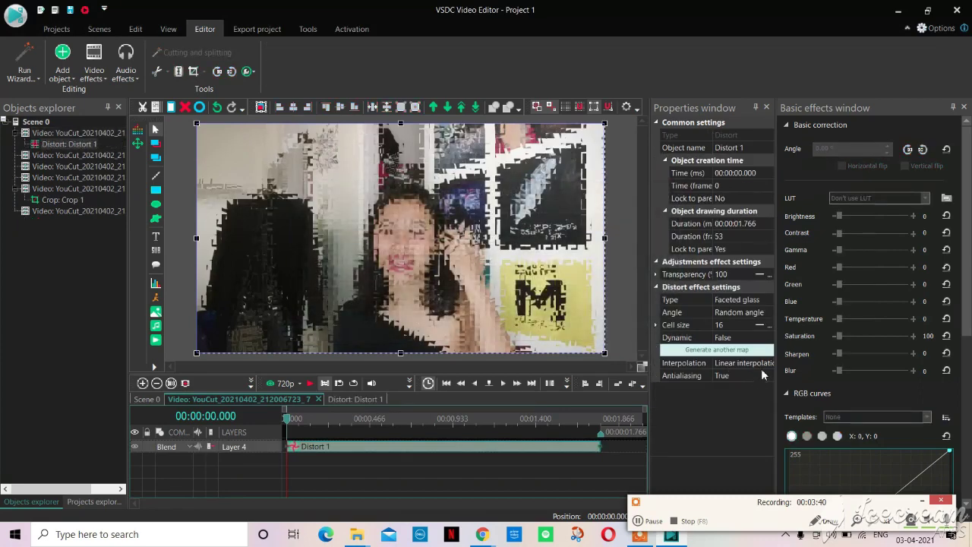
click(758, 301)
click(767, 299)
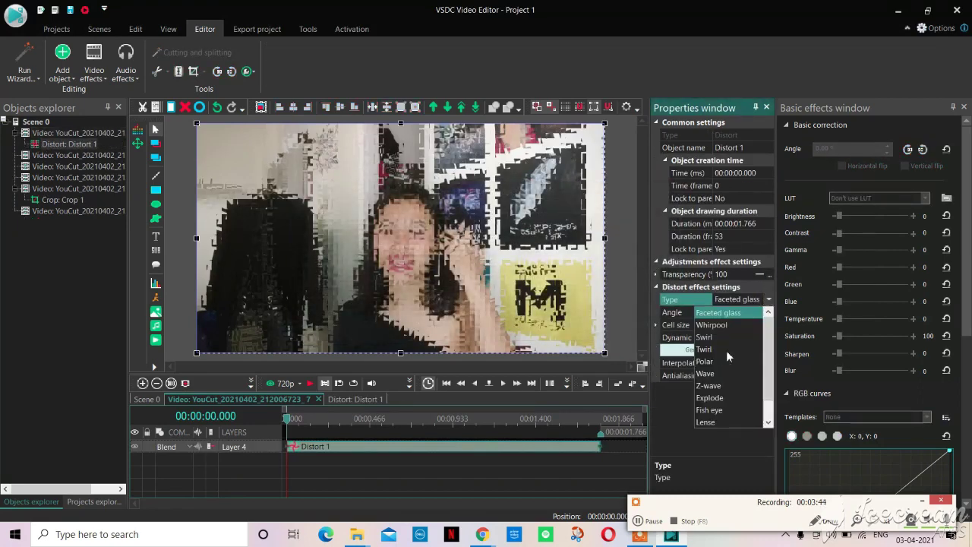
click(737, 410)
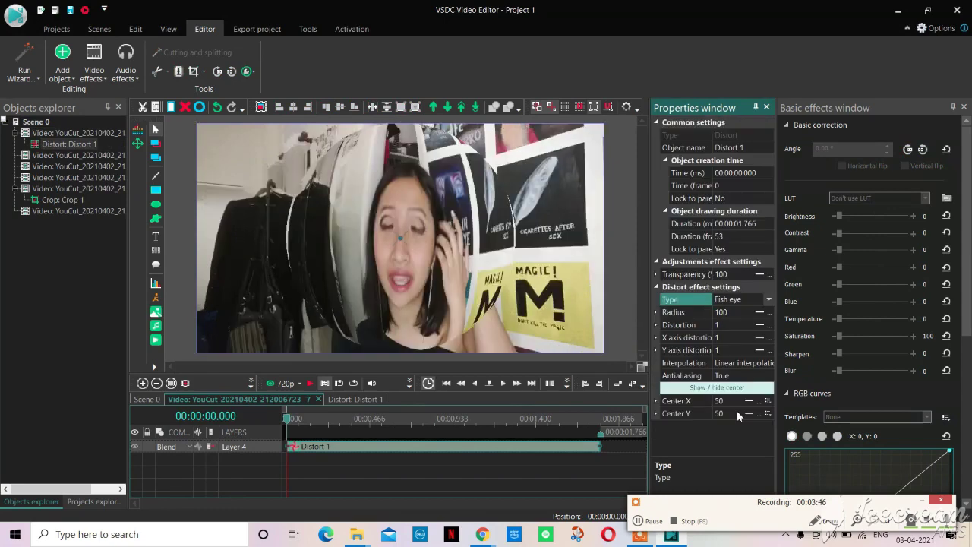
click(407, 236)
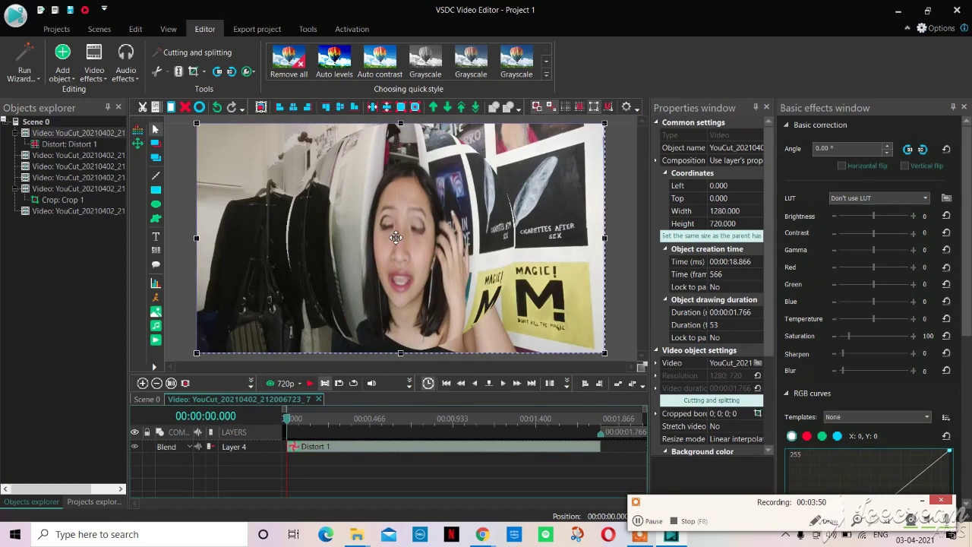
click(76, 166)
Preview the fish eye result and place the playhead at 00:00:48.633.
click(320, 418)
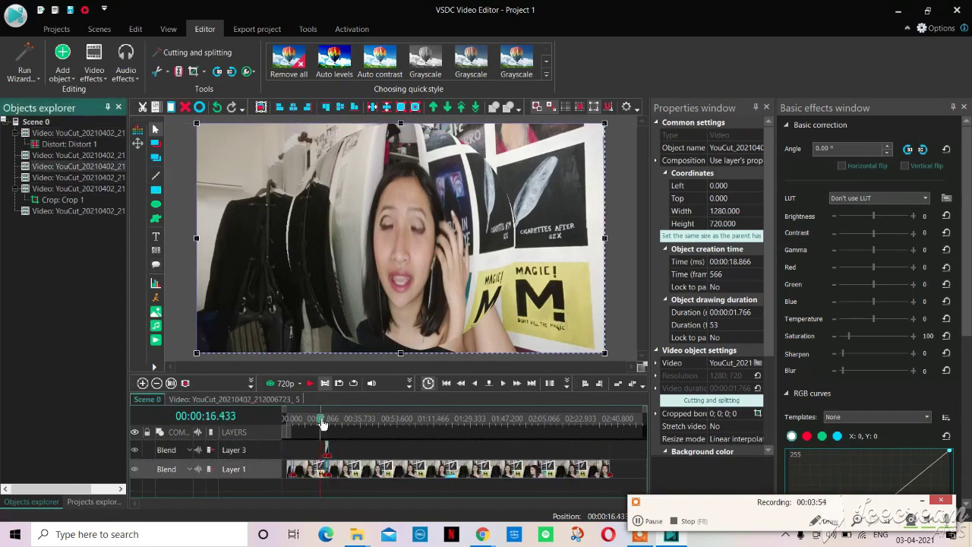
click(310, 384)
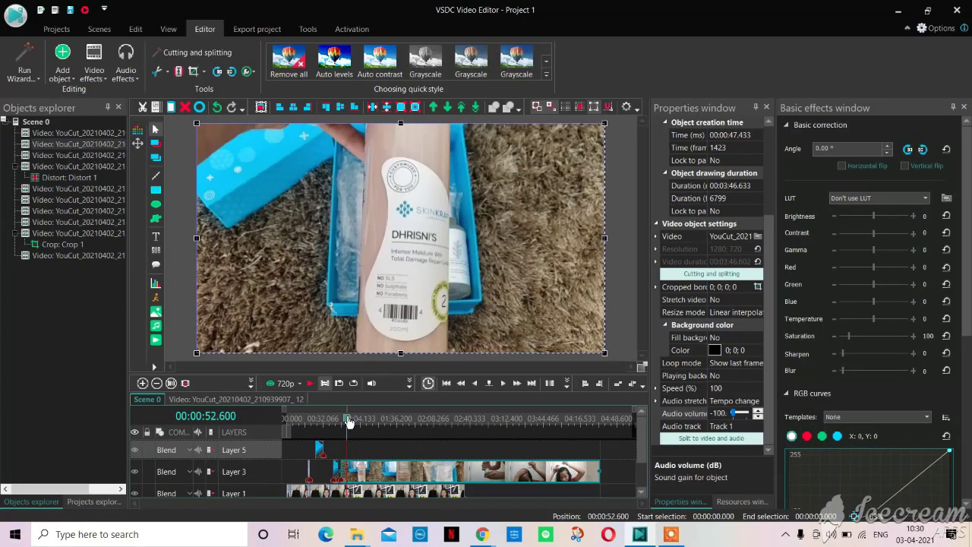
click(344, 419)
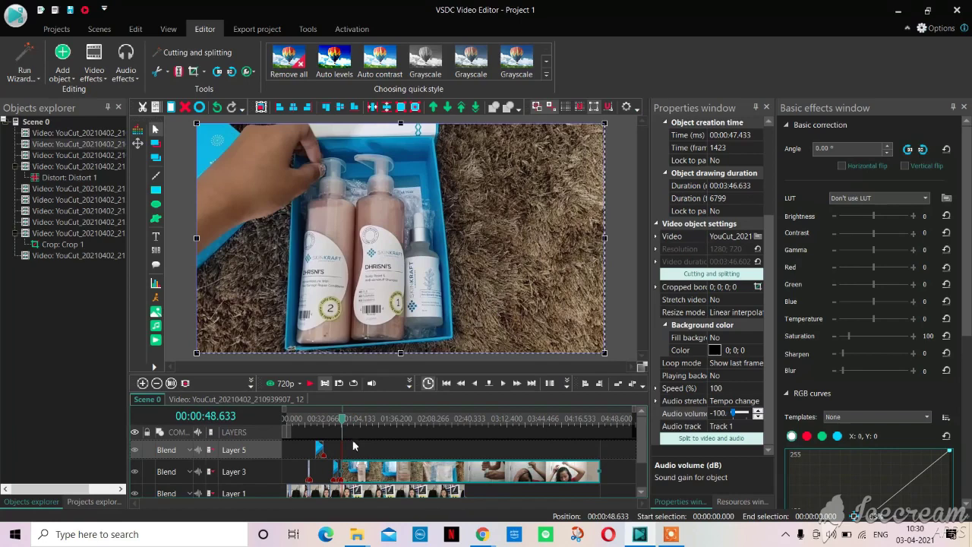
click(353, 445)
Add a text object at 00:00:48.633 with its box over the upper middle of the video.
click(66, 73)
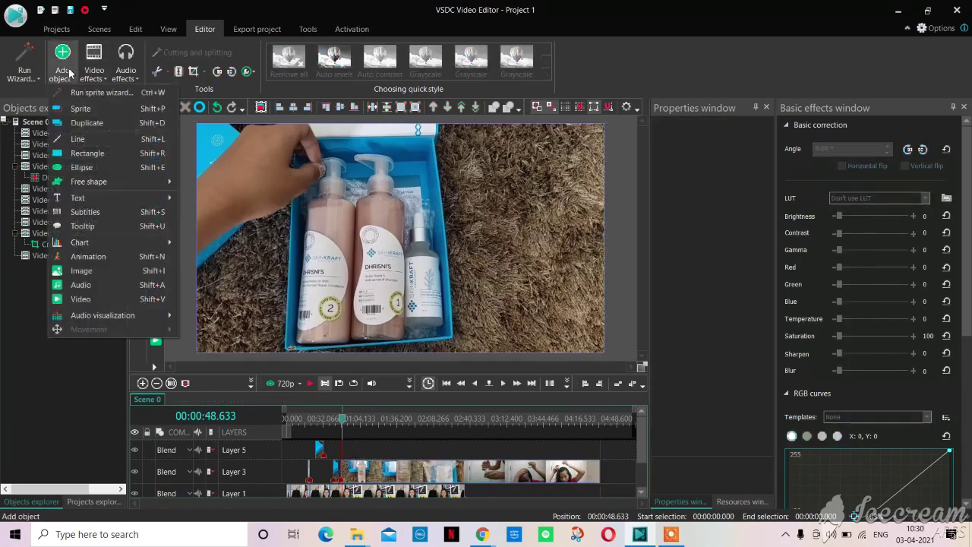
mouse_move(144, 197)
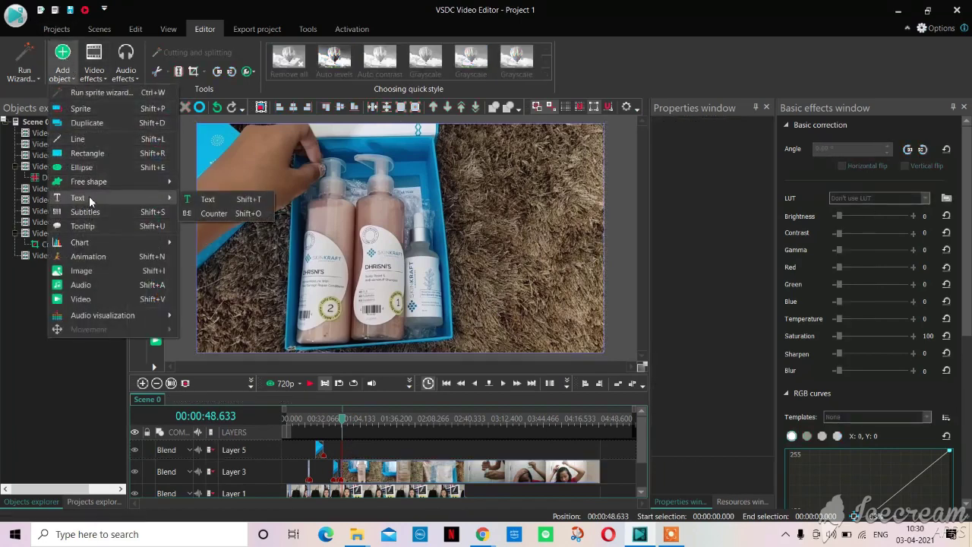
click(210, 199)
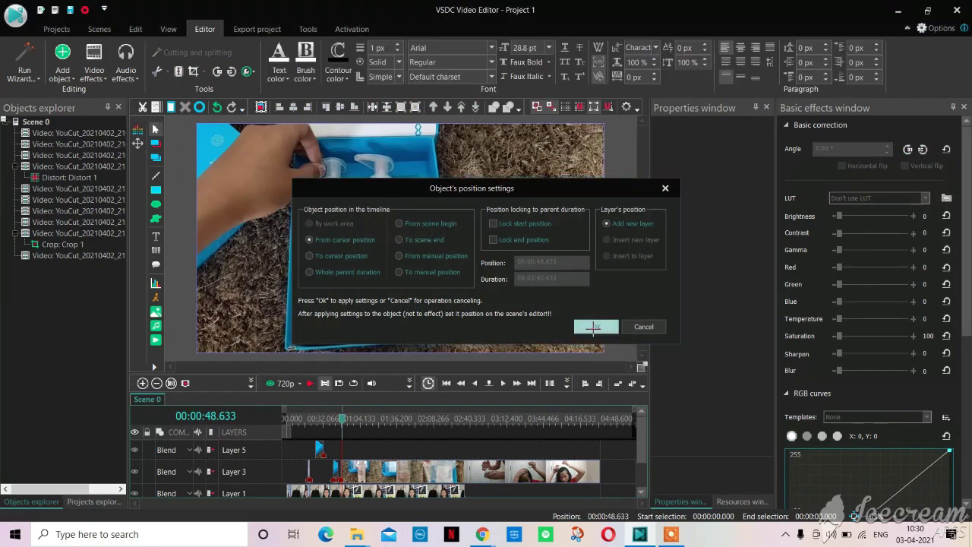
click(596, 327)
drag(250, 193, 552, 292)
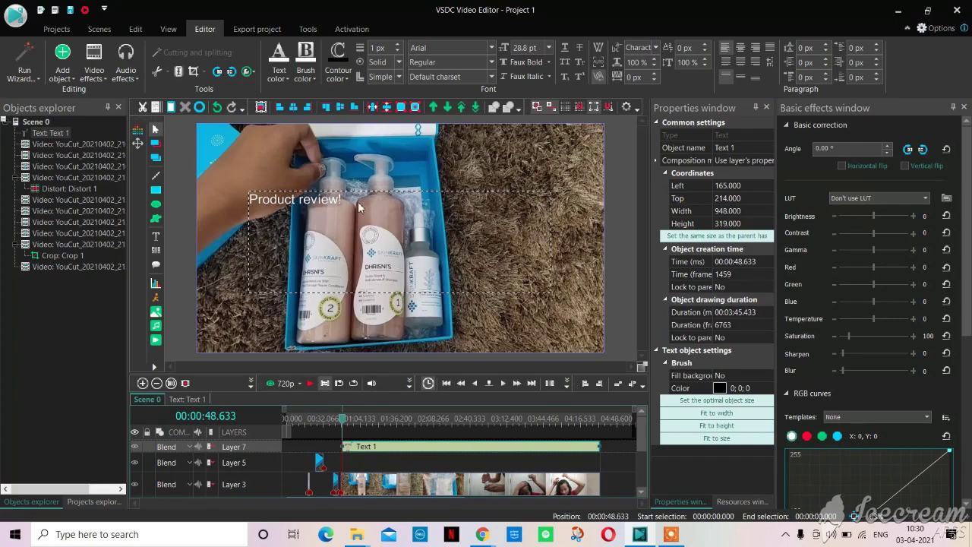
Select the title text and change its font to Keep on Truckin.
drag(360, 206, 249, 201)
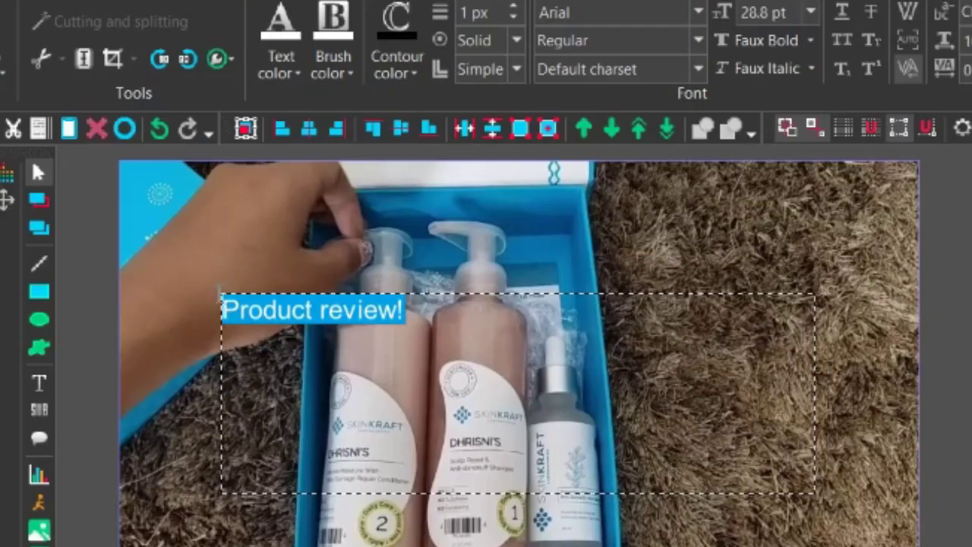
click(697, 12)
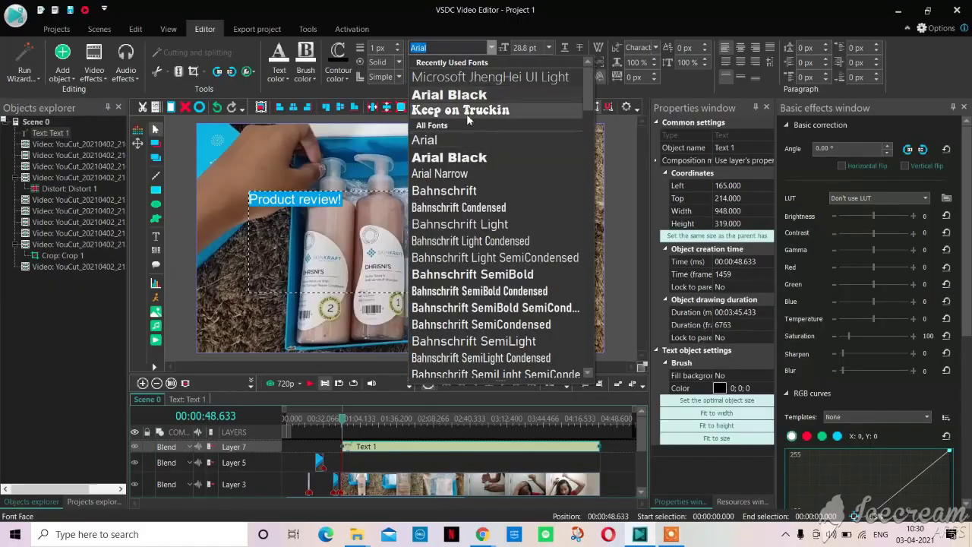
click(467, 110)
Try 72 and 120 pt, then set the title to 96 pt so it wraps onto two lines.
click(548, 47)
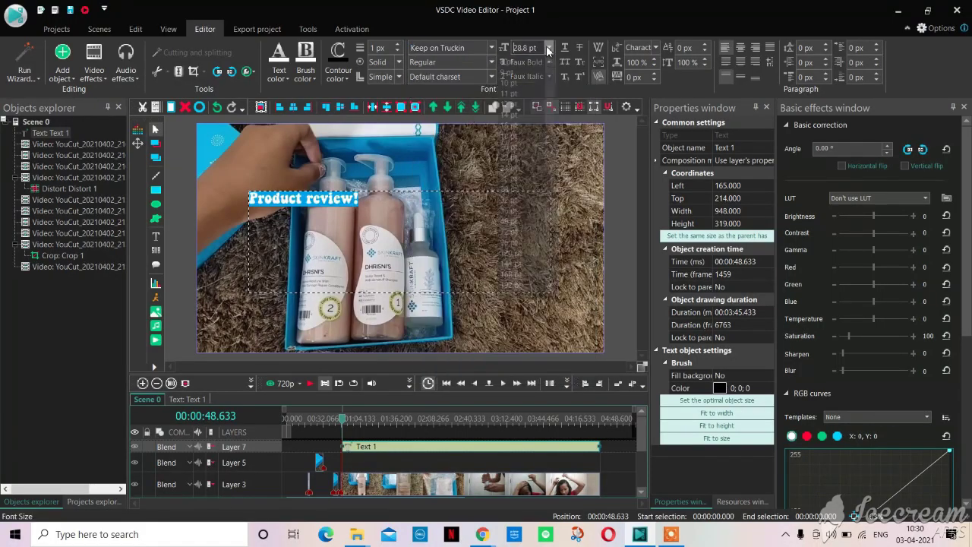
click(509, 232)
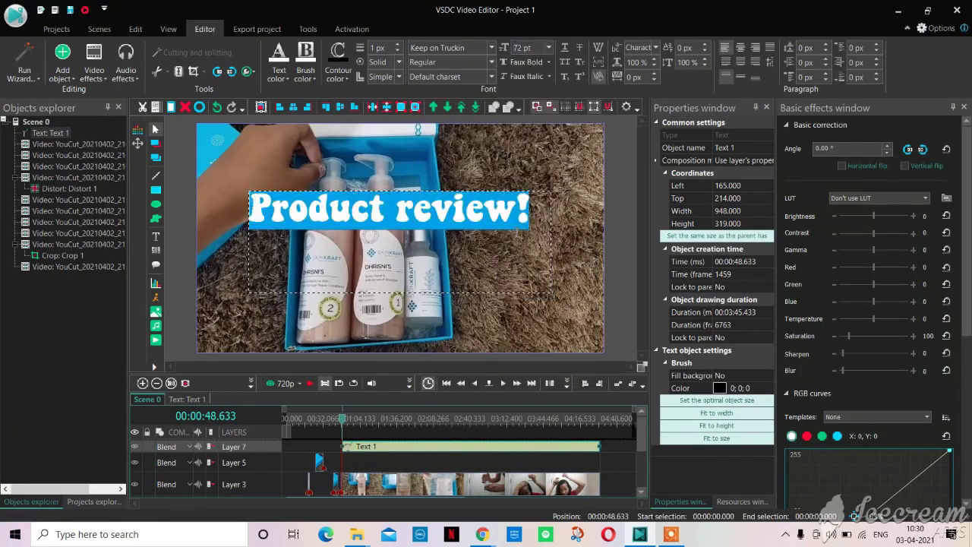
click(549, 47)
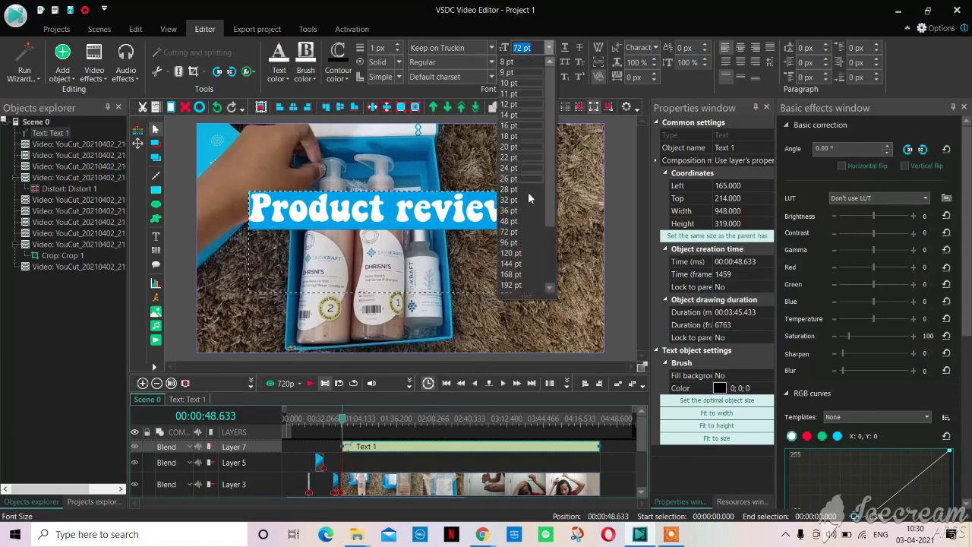
click(509, 253)
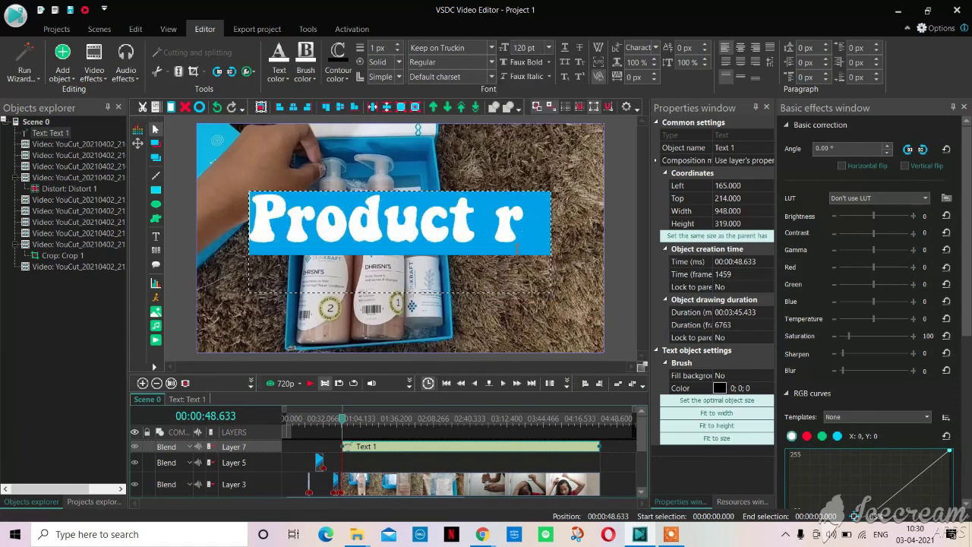
click(549, 51)
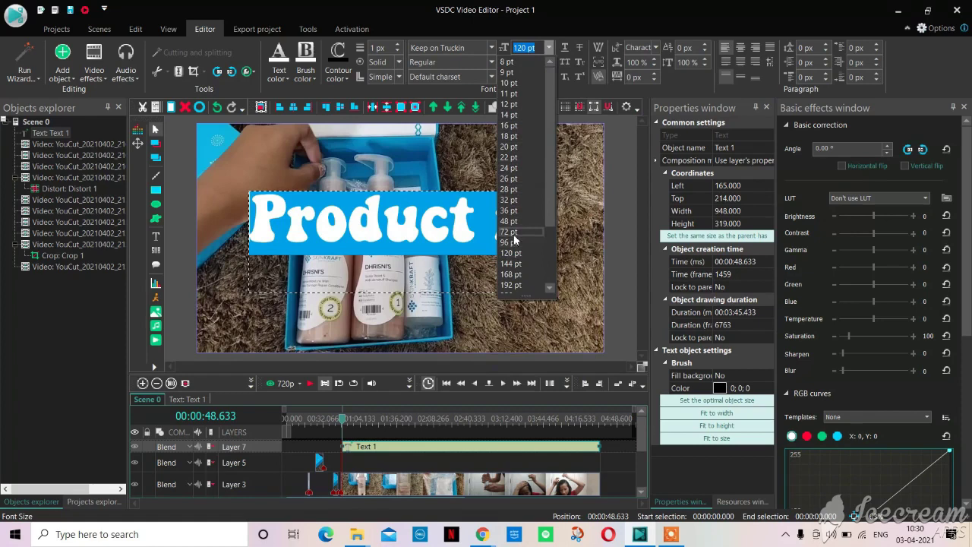
click(510, 233)
click(549, 47)
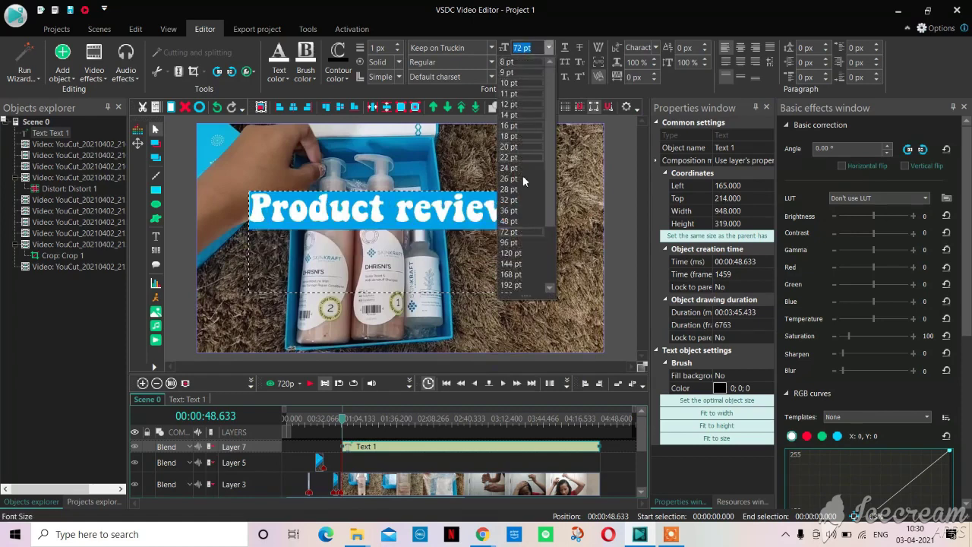
click(516, 243)
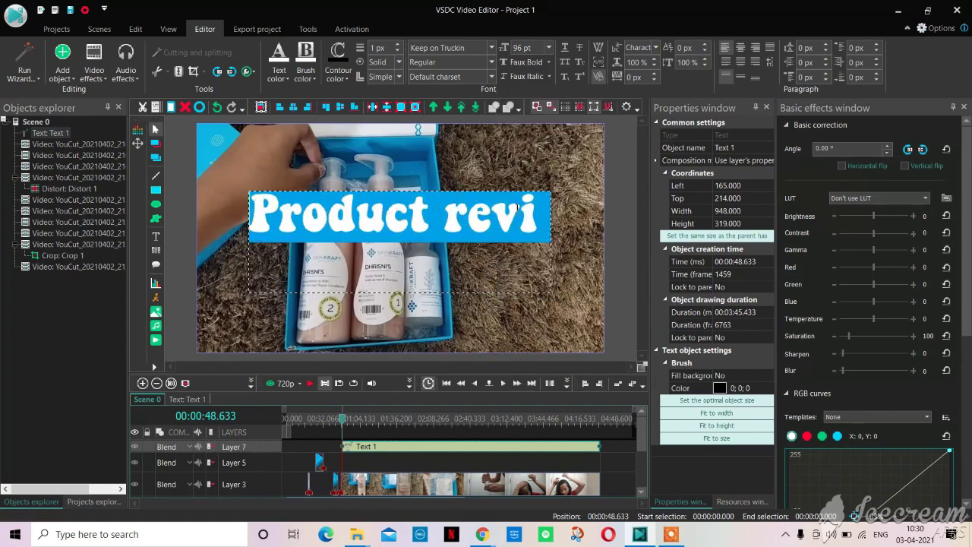
click(446, 211)
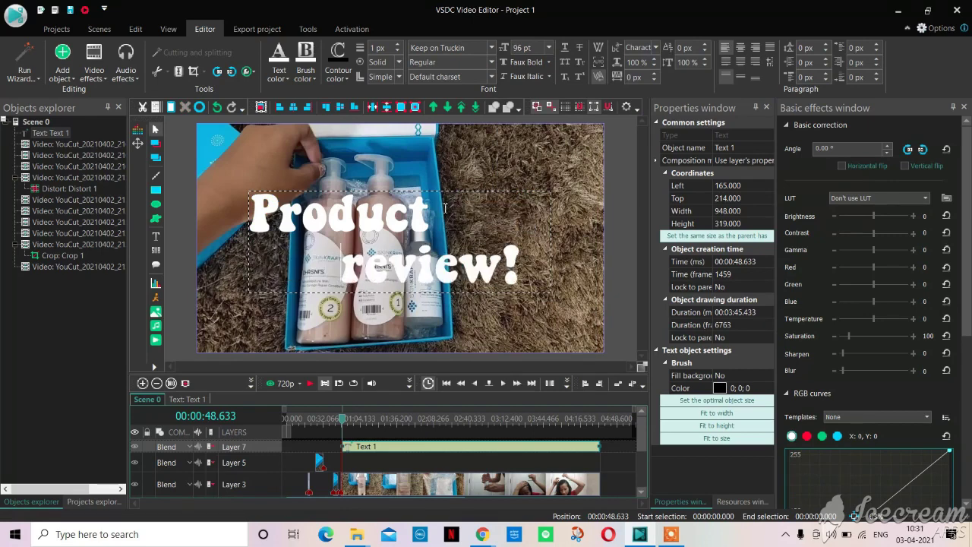
mouse_move(542, 272)
mouse_down()
mouse_move(411, 214)
mouse_move(319, 224)
mouse_move(255, 212)
mouse_up()
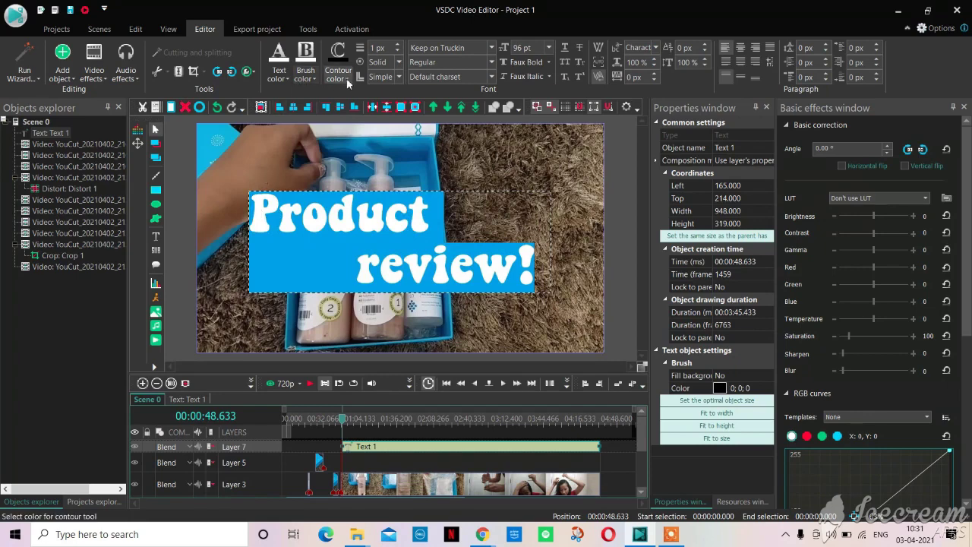
Give the title letters a black contour outline and thicken it.
click(347, 79)
click(340, 147)
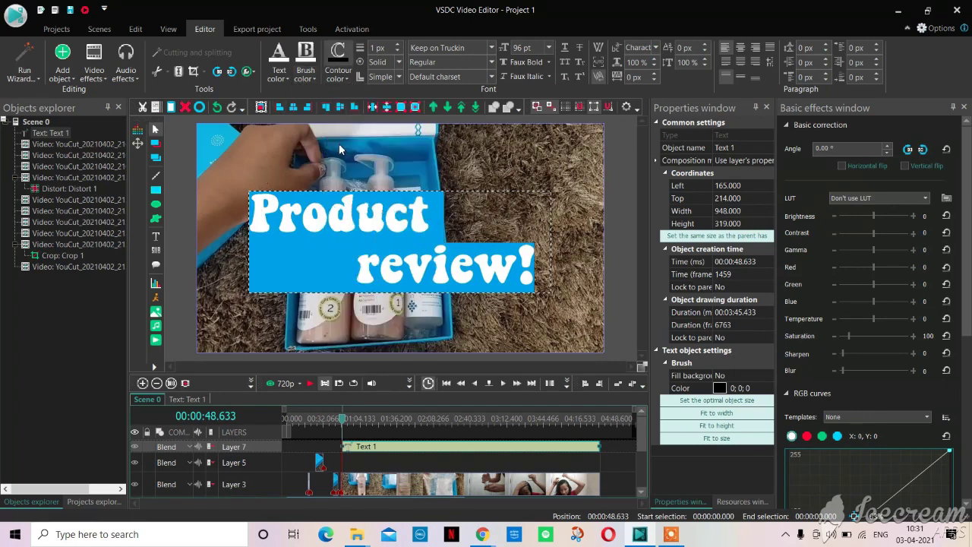
click(396, 47)
click(396, 47)
click(396, 47)
click(395, 47)
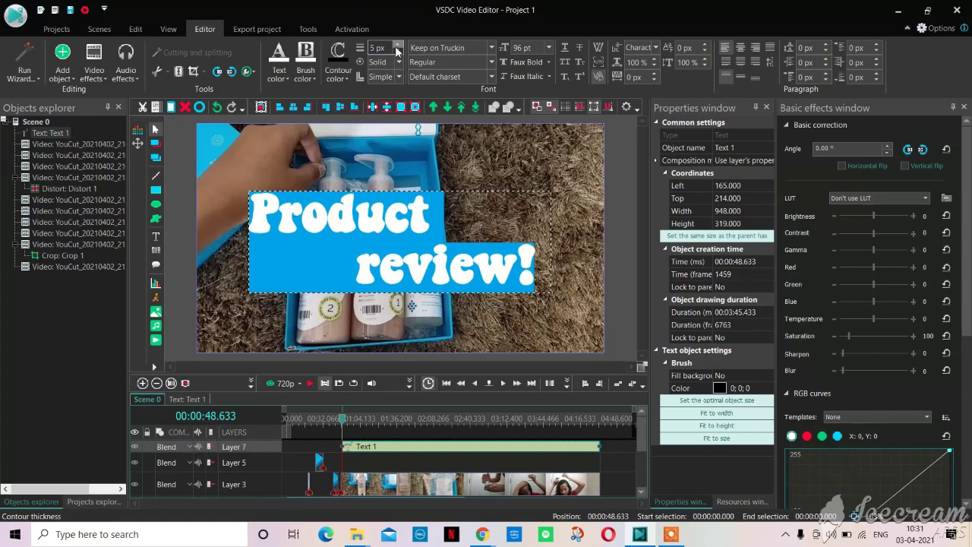
click(396, 47)
click(396, 48)
click(424, 199)
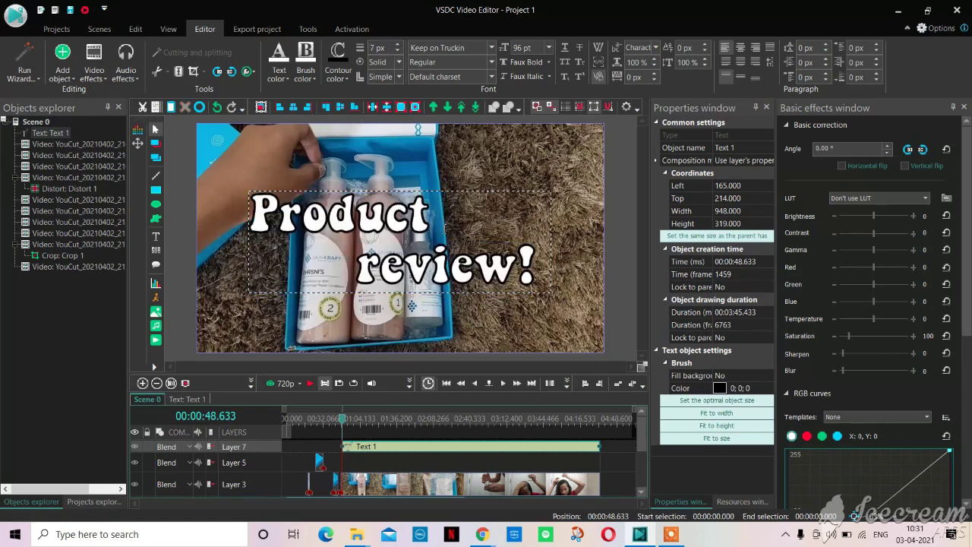
Reselect all the title text, apply a dark contour colour at 8 px, then deselect to check it.
drag(534, 270, 247, 196)
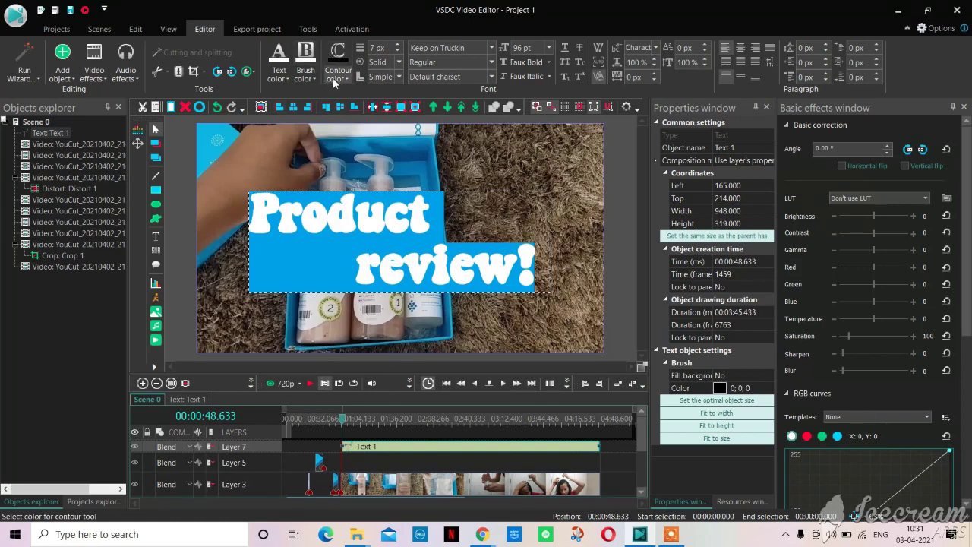
click(333, 78)
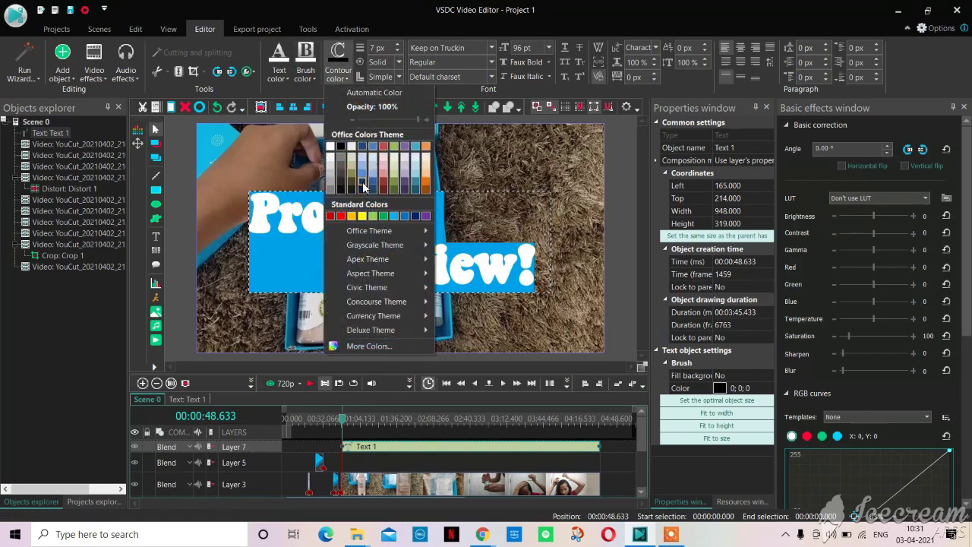
click(363, 186)
click(397, 44)
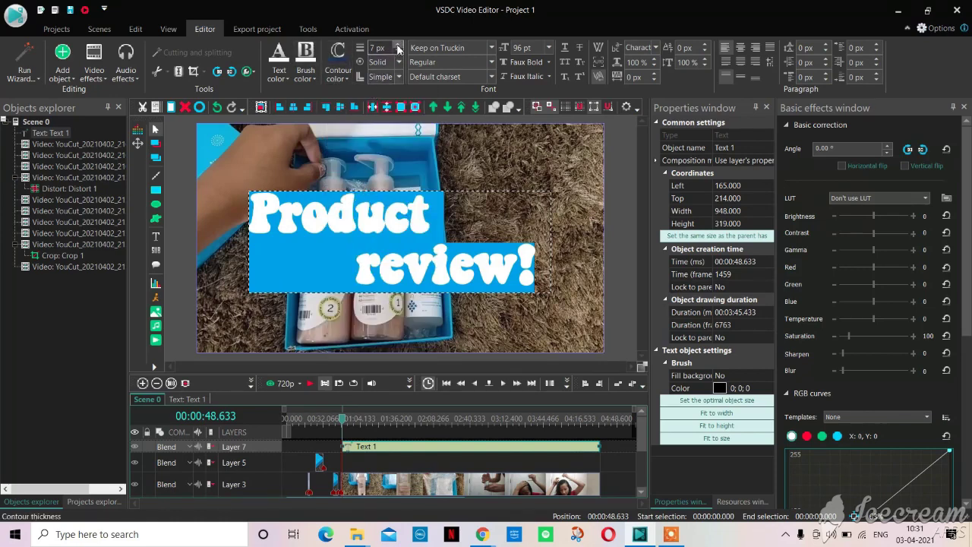
click(408, 226)
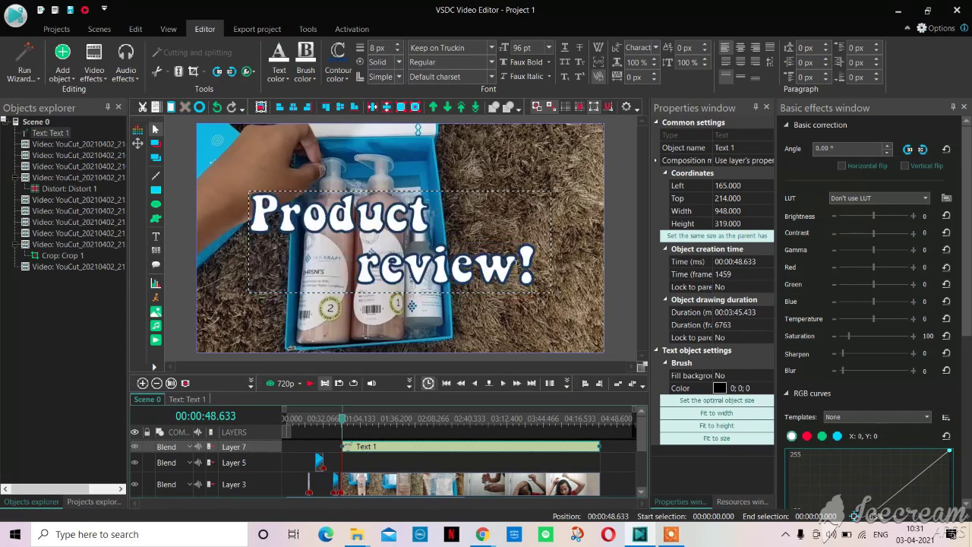
click(601, 446)
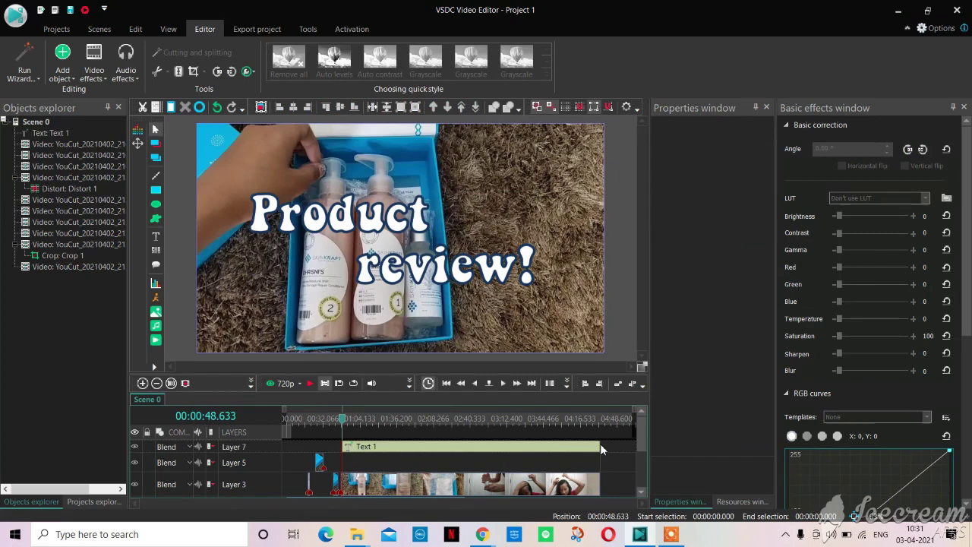
click(599, 447)
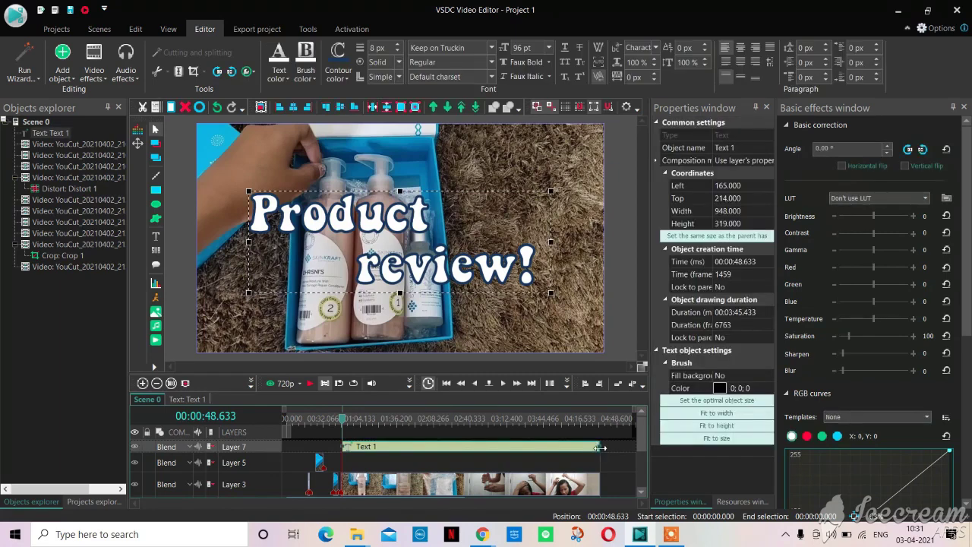
Trim Text 1 to about 9.233 seconds and add a one-second FadeIn 1 transparency effect.
drag(600, 448, 367, 447)
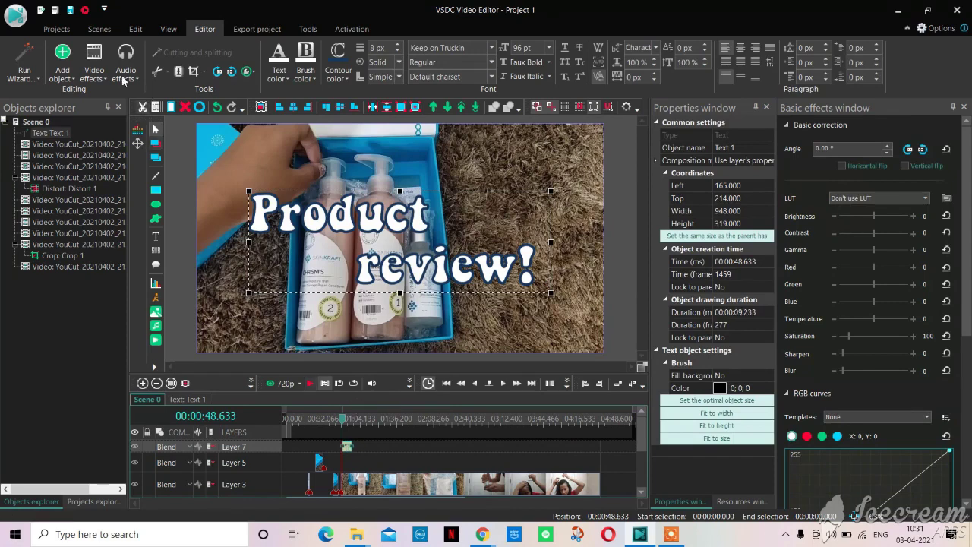
click(94, 69)
mouse_move(122, 155)
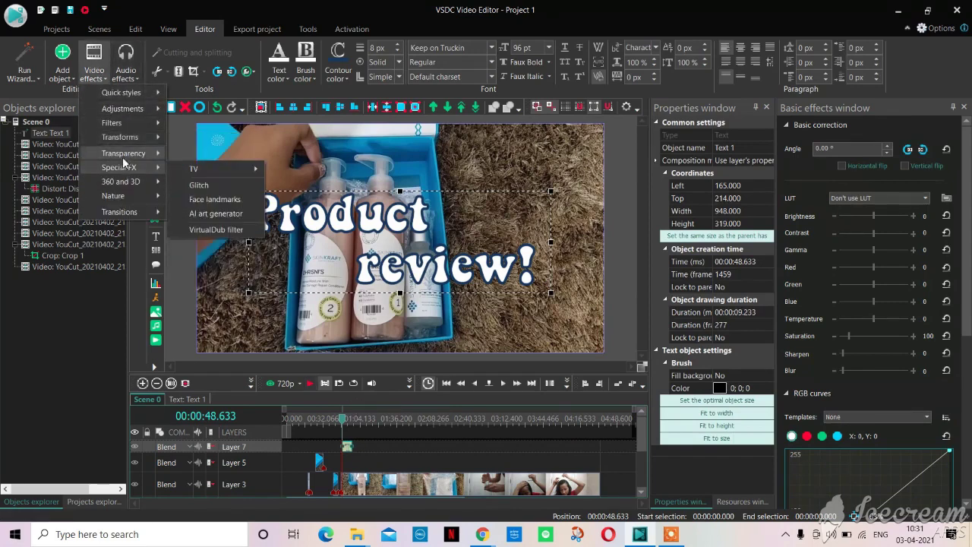
click(201, 155)
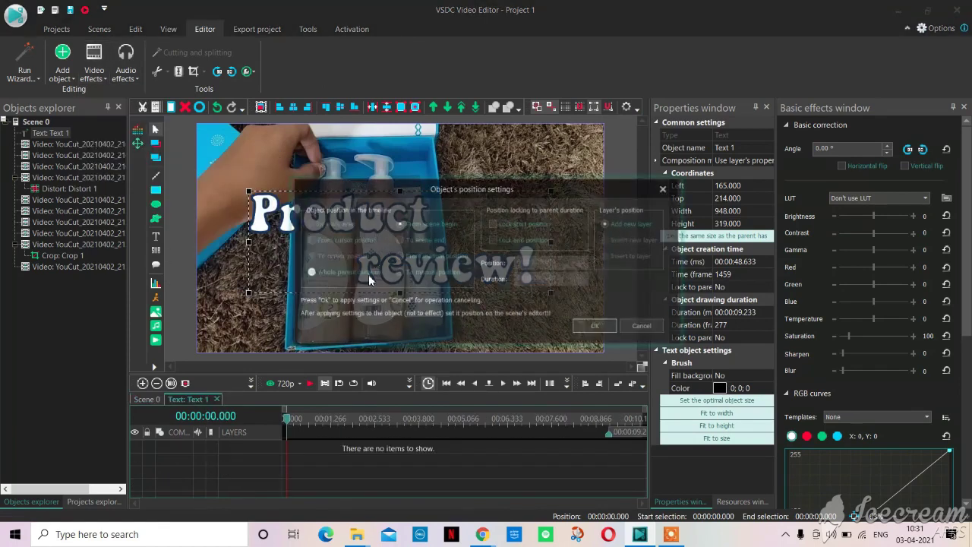
click(595, 329)
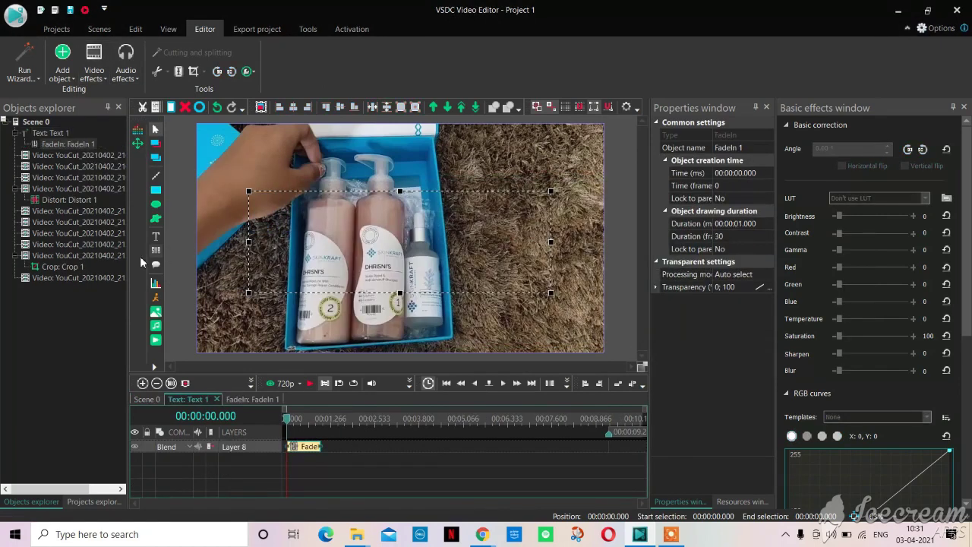
click(64, 134)
click(64, 133)
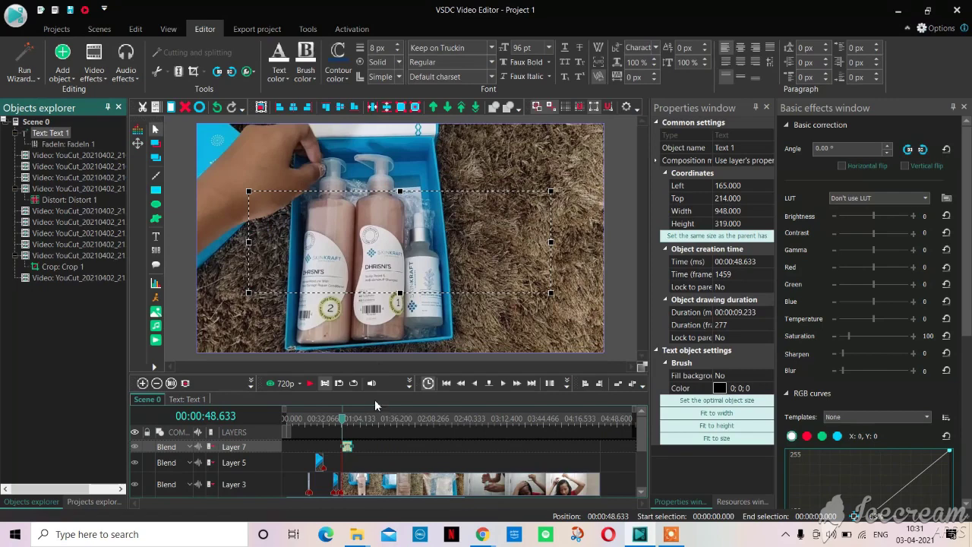
Preview the title fade-in, then bring up link options for the Heart beat dying YouTube video.
click(311, 385)
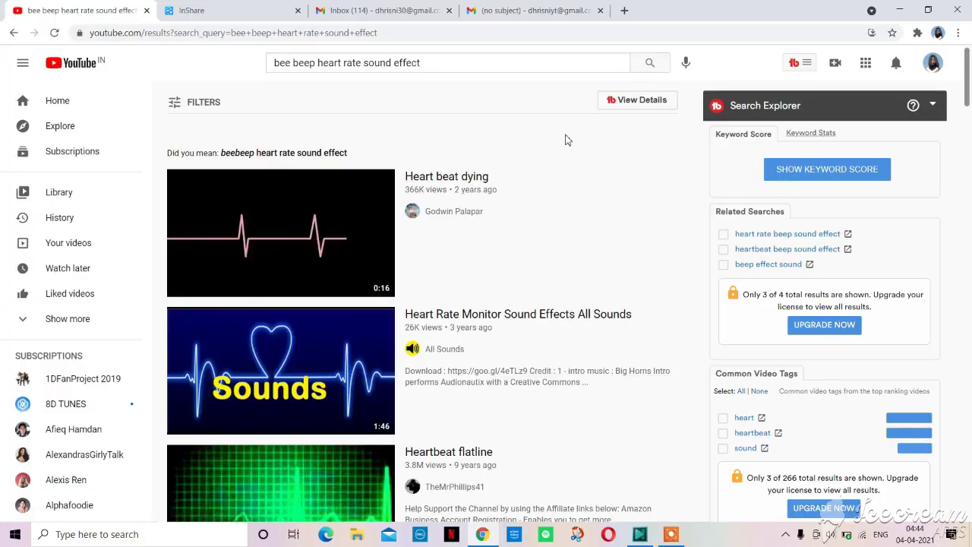
right_click(323, 222)
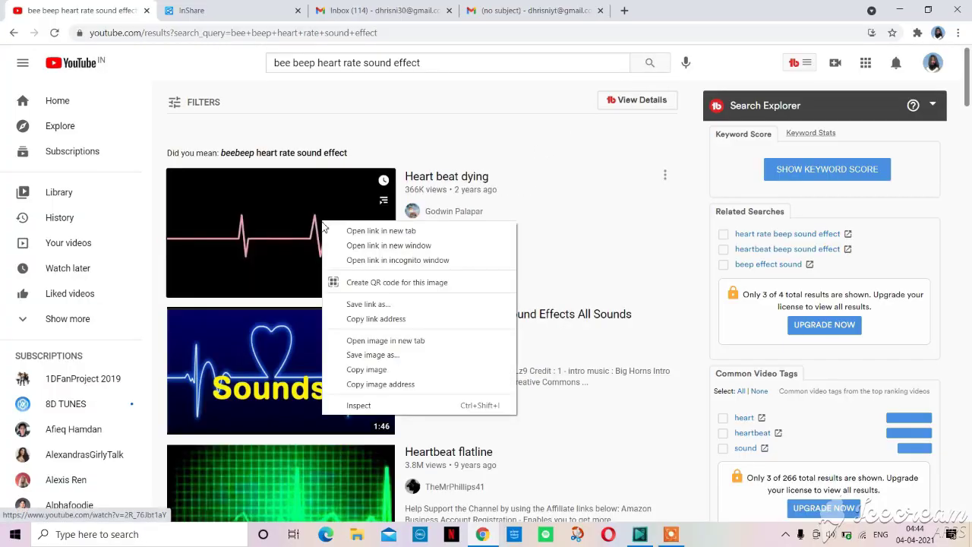
Convert the Heart beat dying video link to mp3 on ytmp3.cc, download it, and return to VSDC.
click(376, 319)
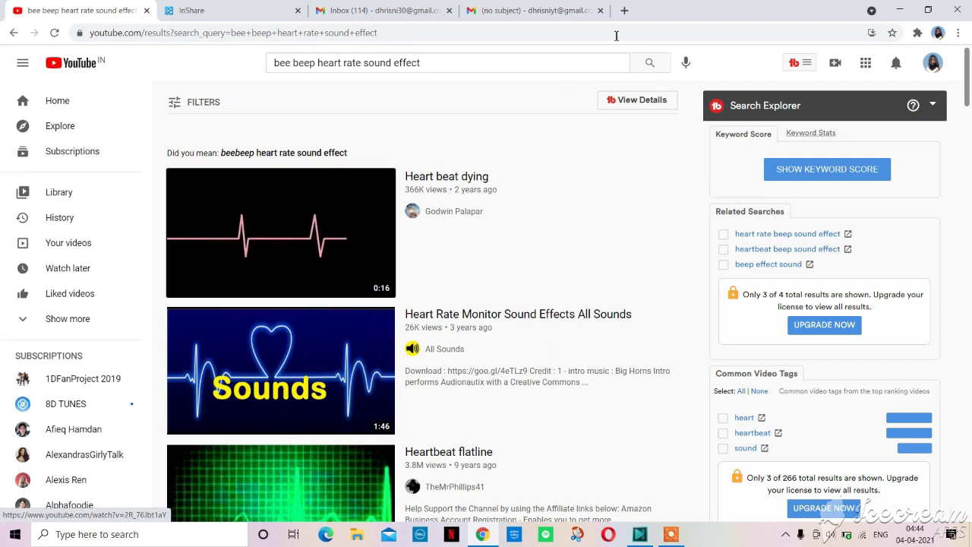
click(626, 10)
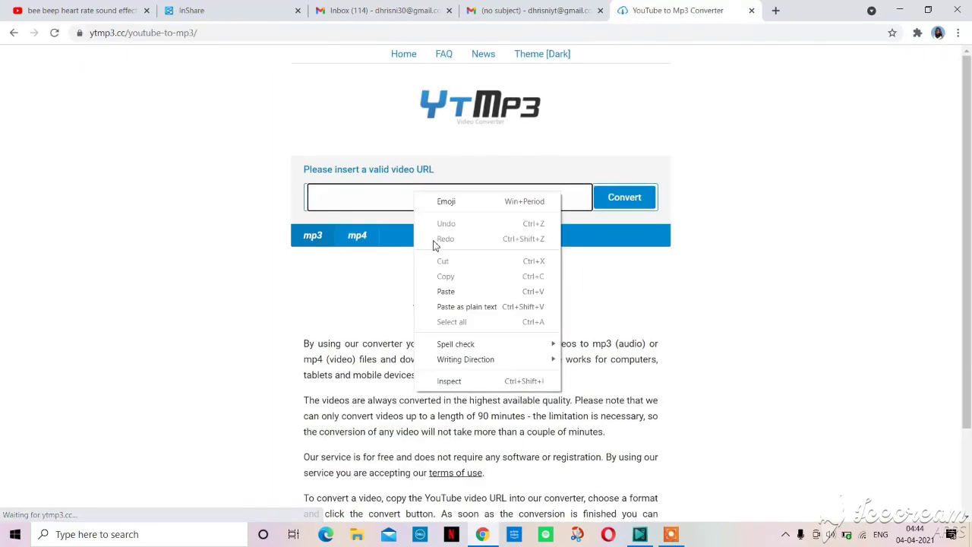
click(445, 288)
click(624, 202)
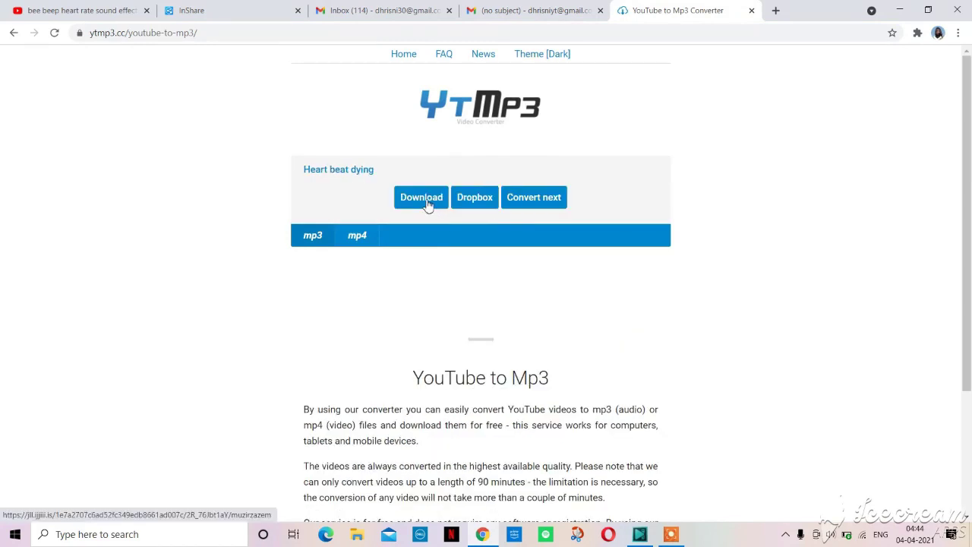
click(428, 203)
click(608, 9)
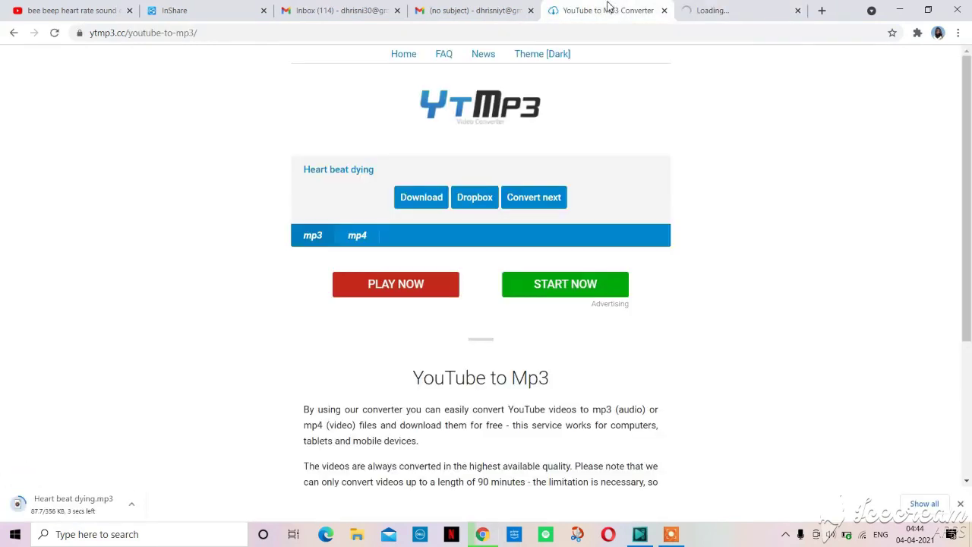
click(640, 534)
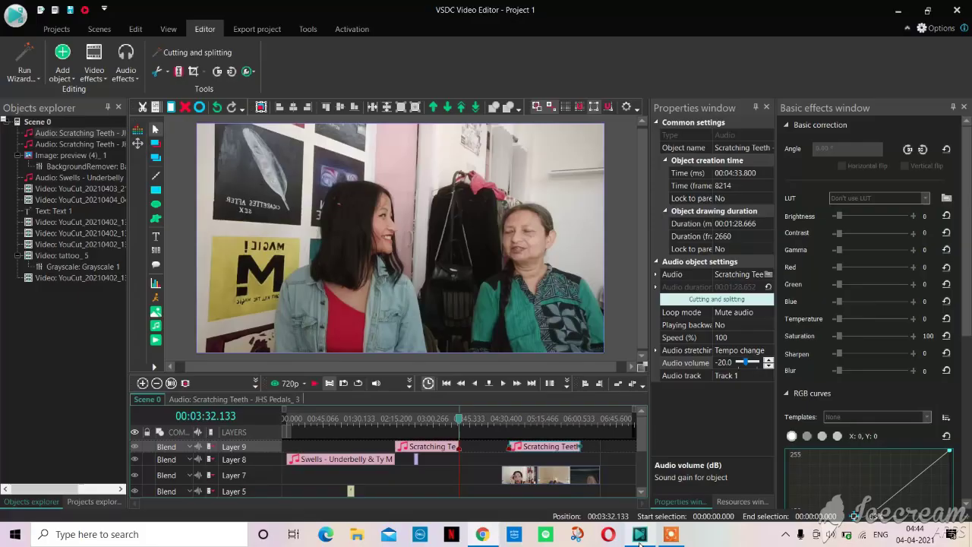
Add Heart beat dying.mp3 on a new layer at 03:32.133 and preview it.
click(476, 465)
click(62, 70)
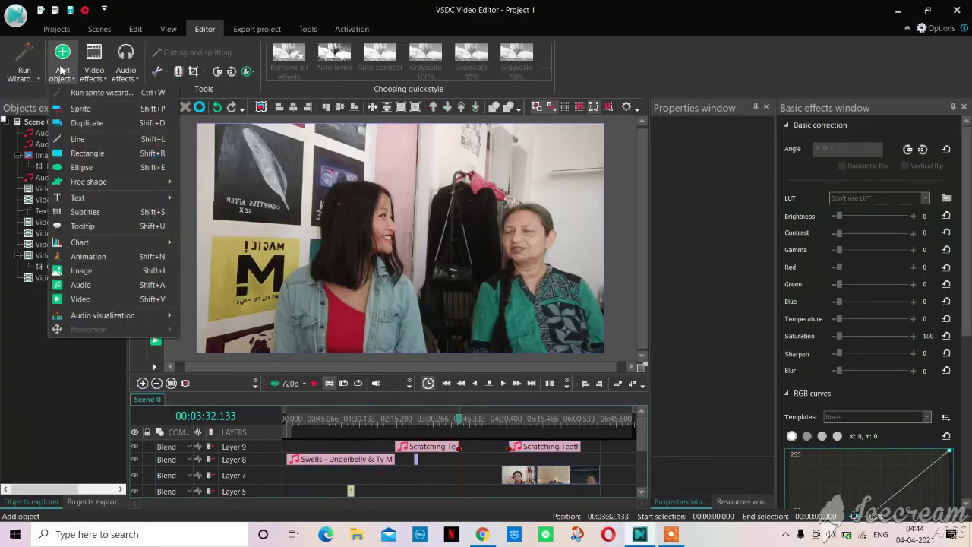
click(73, 285)
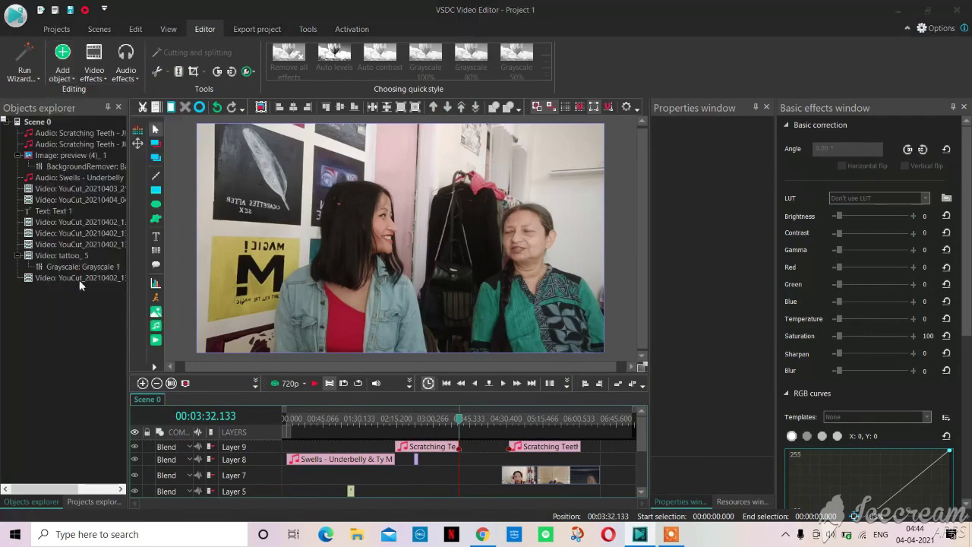
double_click(159, 155)
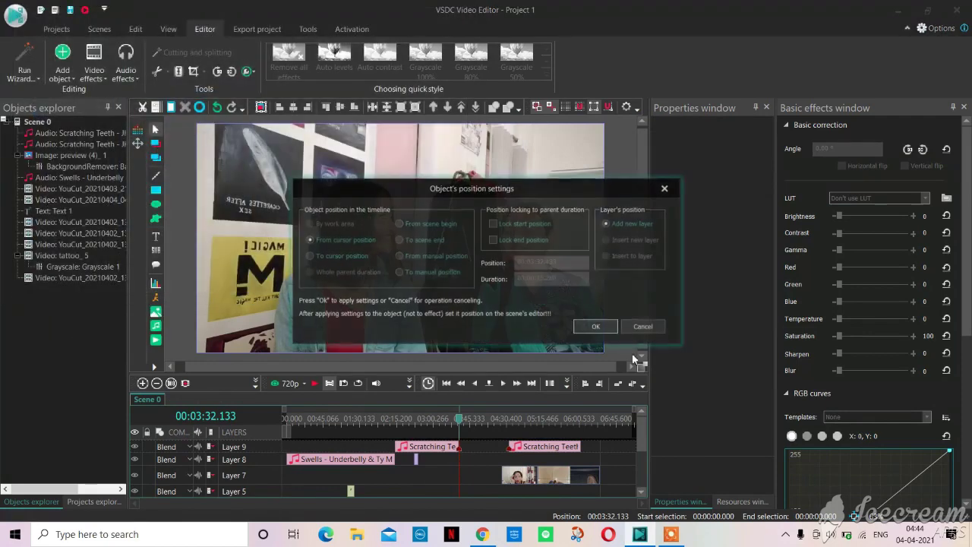
click(608, 327)
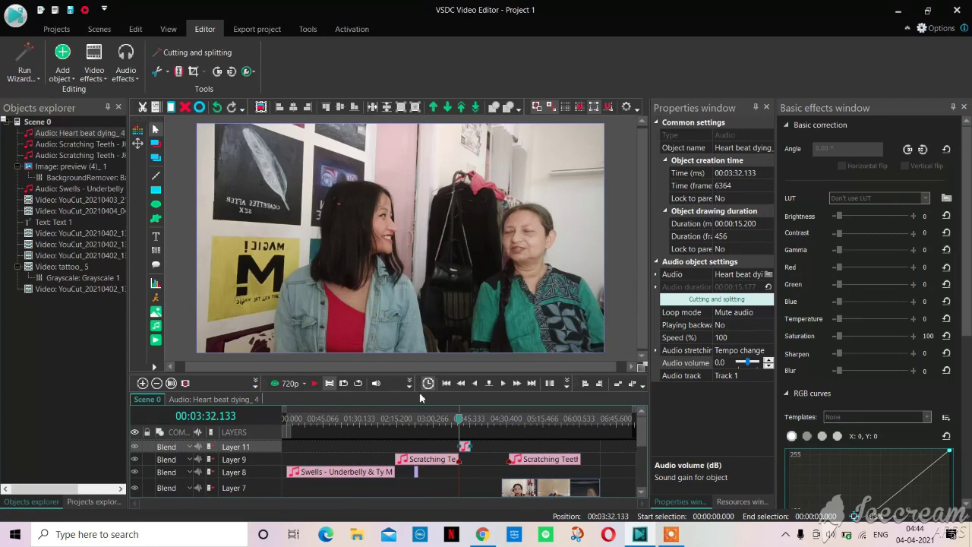
click(322, 385)
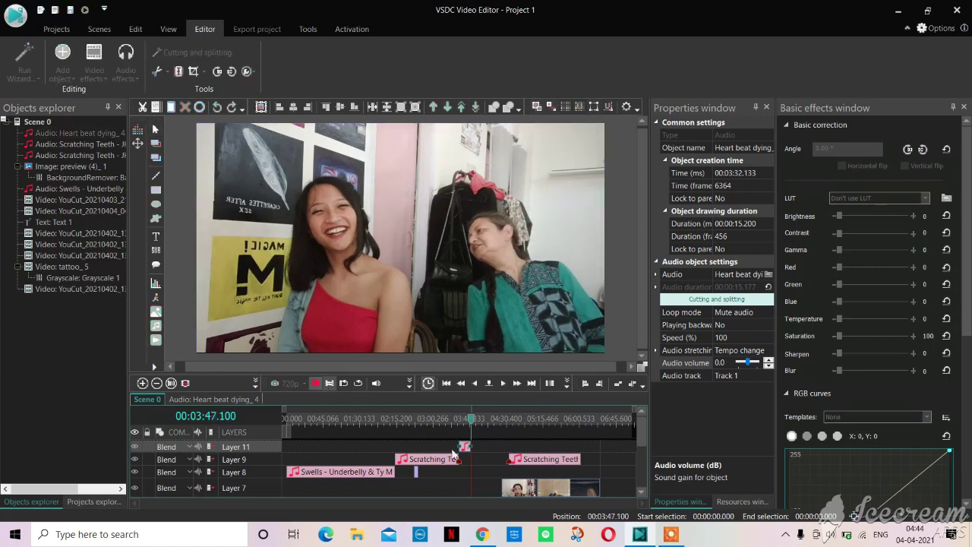
key(space)
click(458, 421)
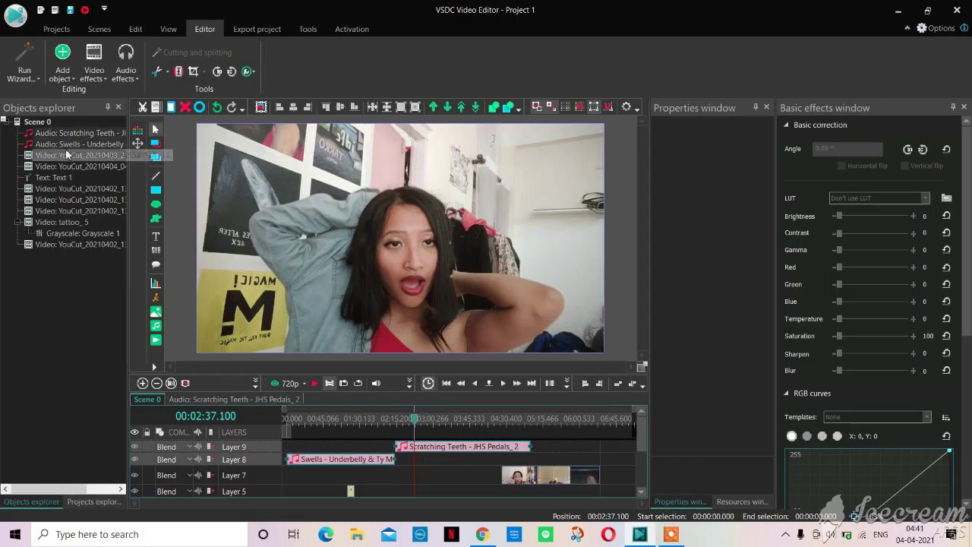
Add the 'then ?' image preview (4) to the timeline on Layer 8 at 02:59.433.
click(63, 73)
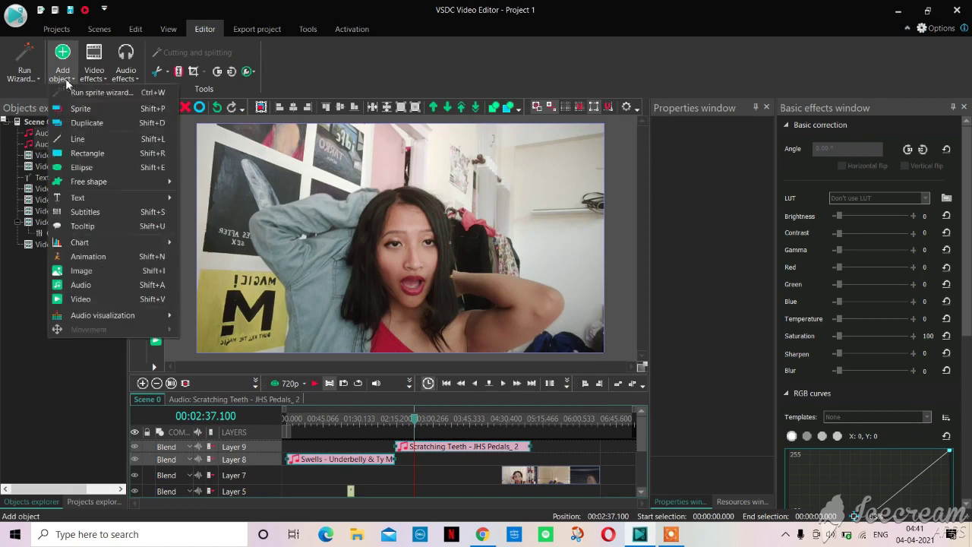
click(86, 270)
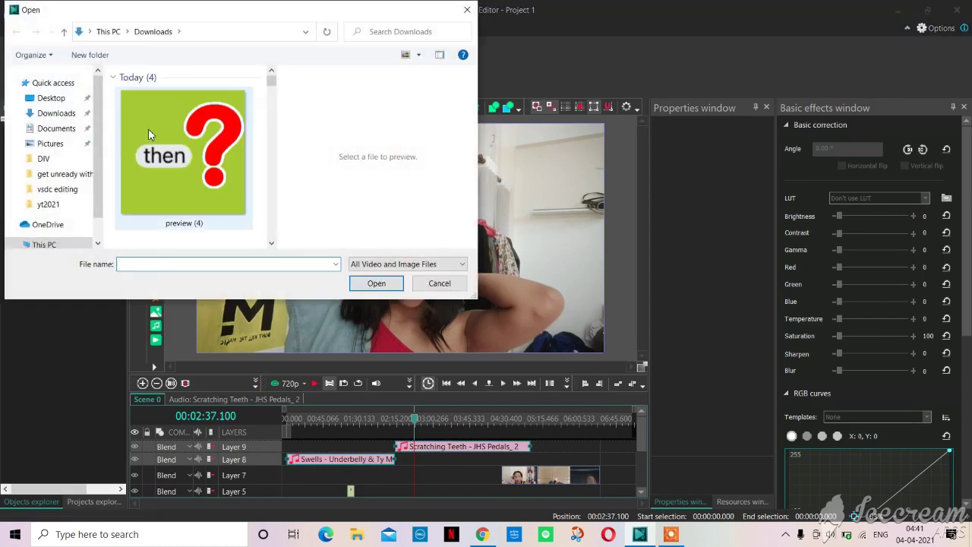
double_click(148, 128)
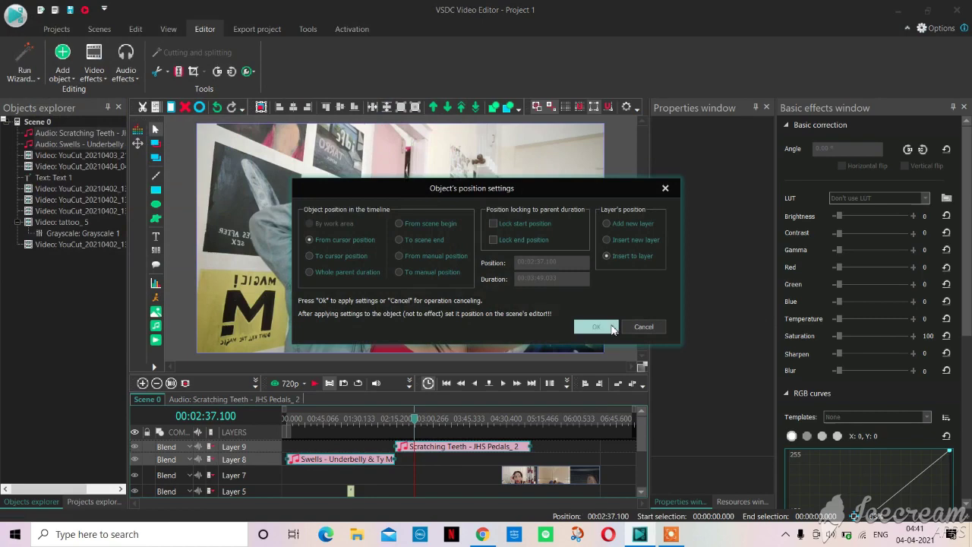
click(612, 326)
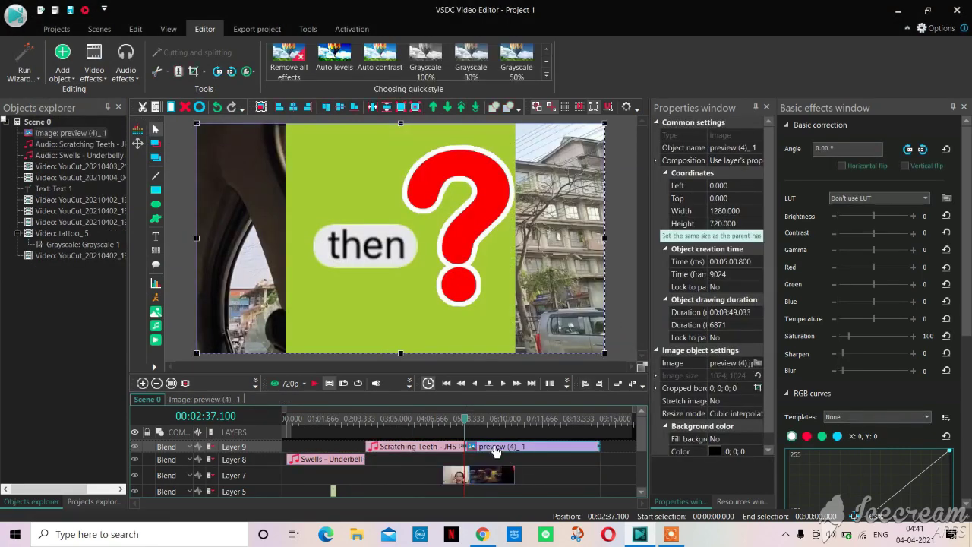
Move the Layer 7 video clip up to Layer 9 and back down to Layer 7.
click(493, 475)
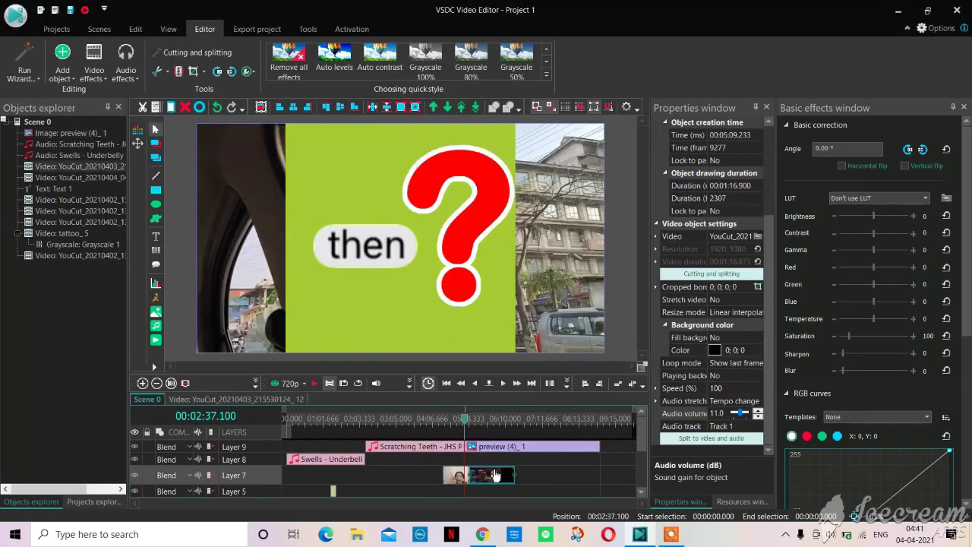
drag(493, 475, 623, 448)
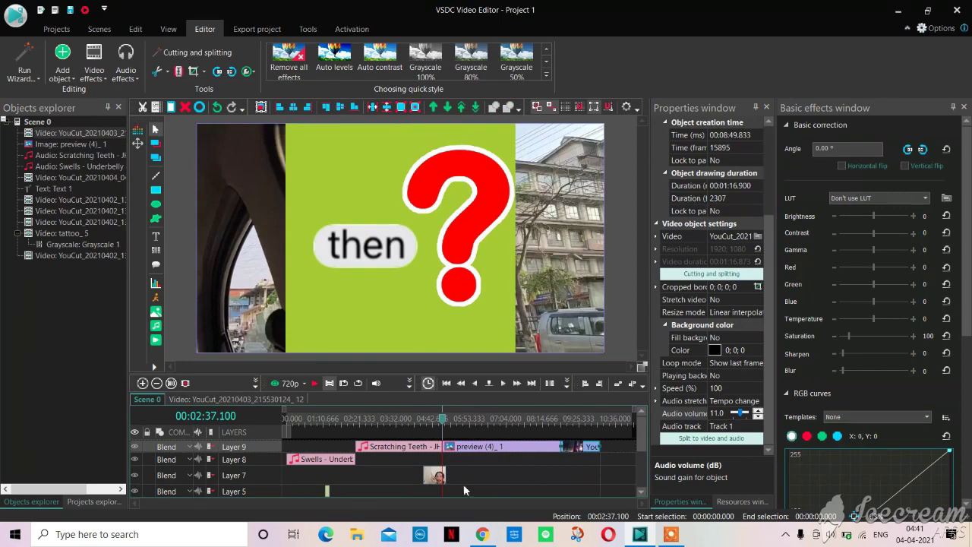
drag(579, 454, 401, 465)
Start the 'then ?' image clip at 02:37.100 and preview it from just before.
click(417, 419)
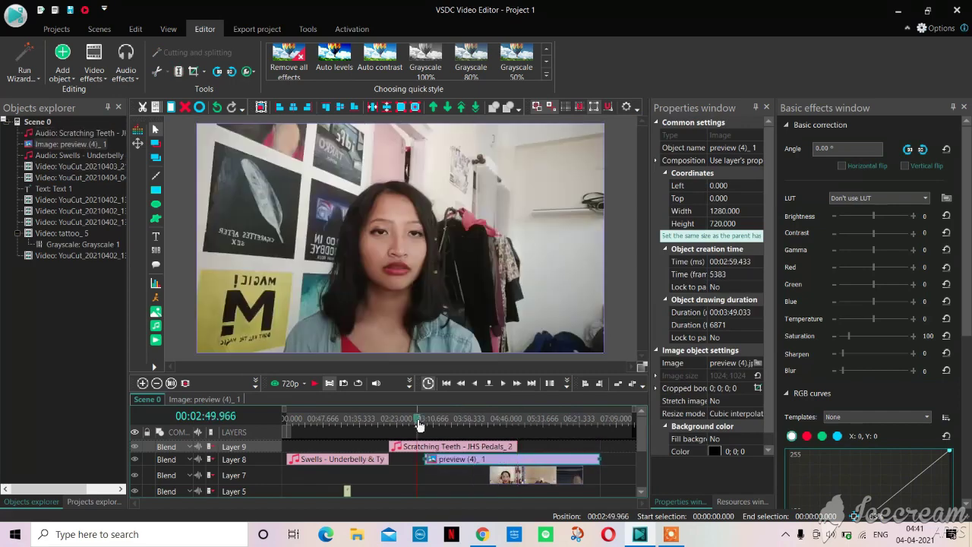
drag(436, 461, 420, 458)
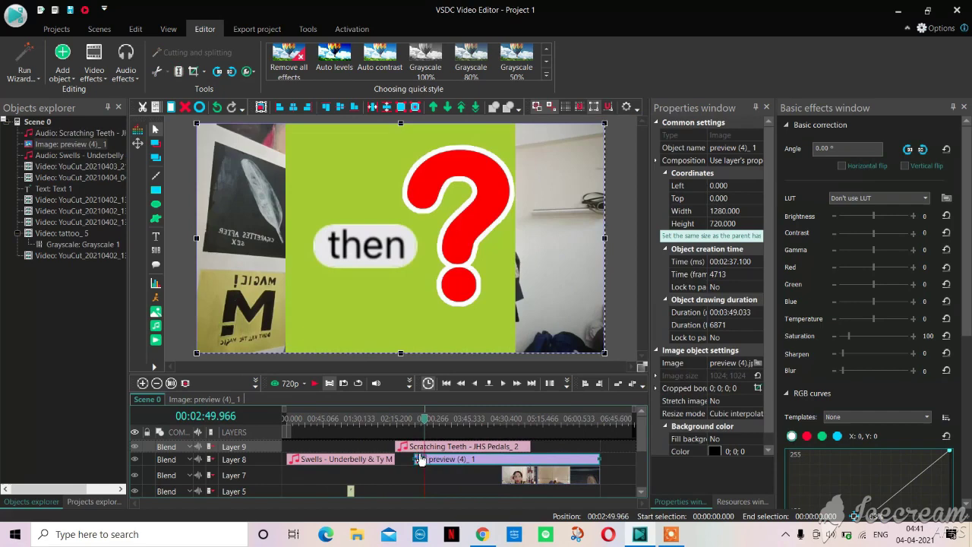
click(413, 419)
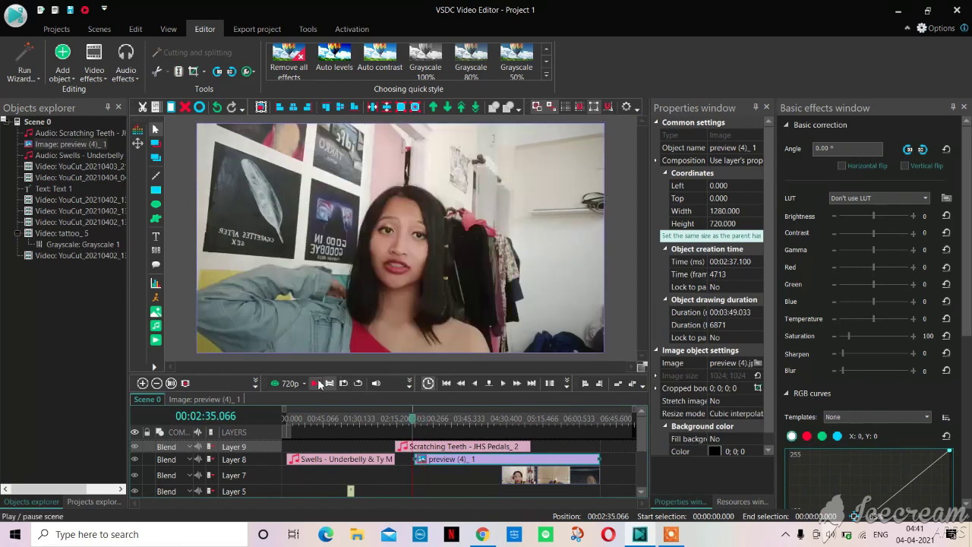
click(316, 385)
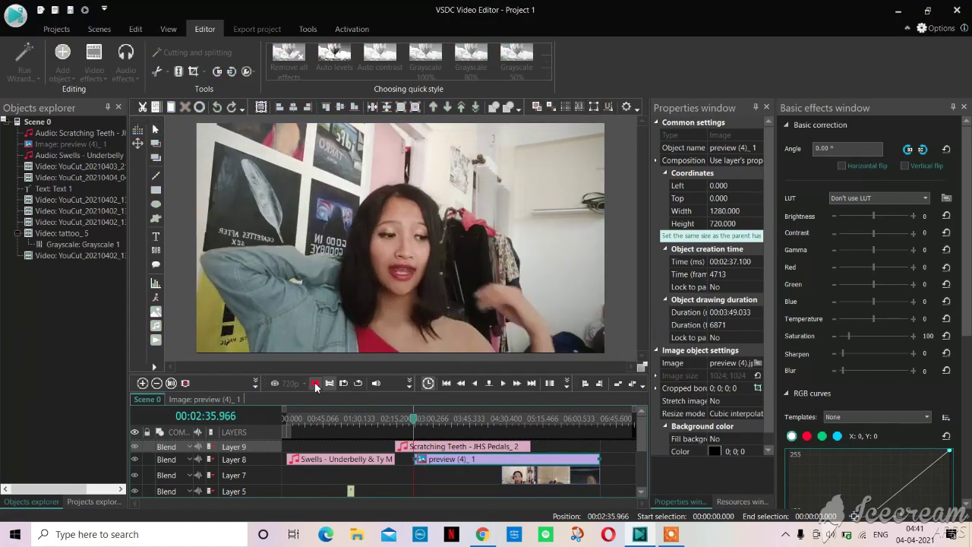
click(316, 385)
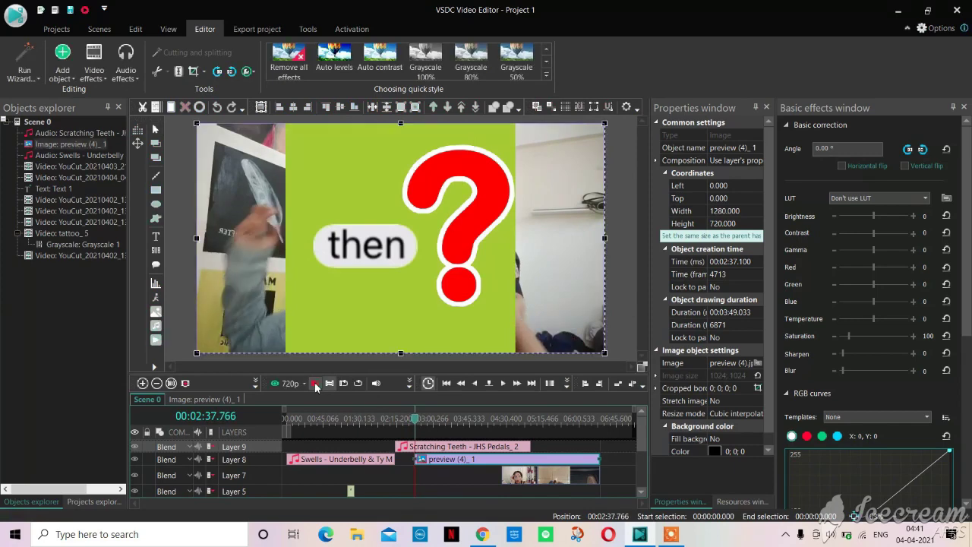
Add a Background remover to the image and key out its green backdrop as chromakey colour.
click(95, 76)
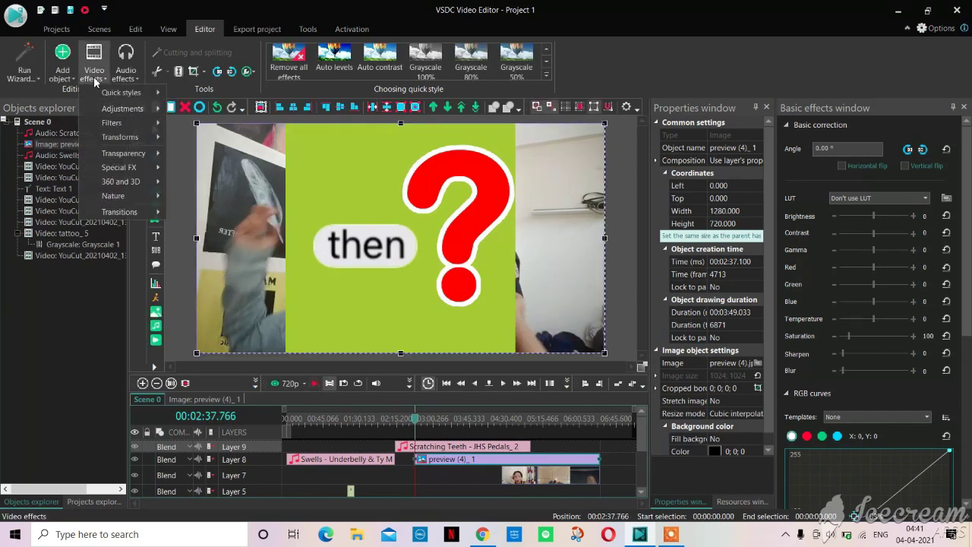
mouse_move(118, 153)
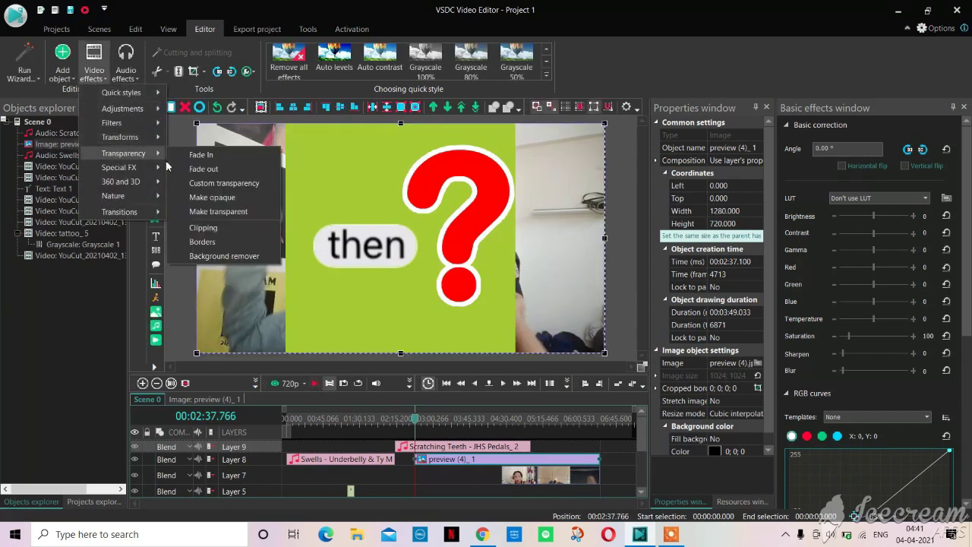
click(218, 257)
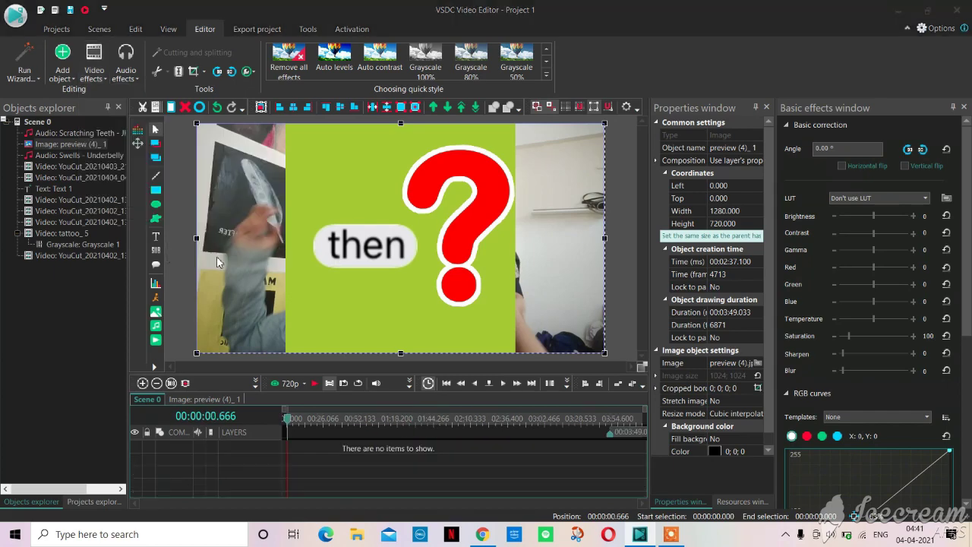
click(606, 329)
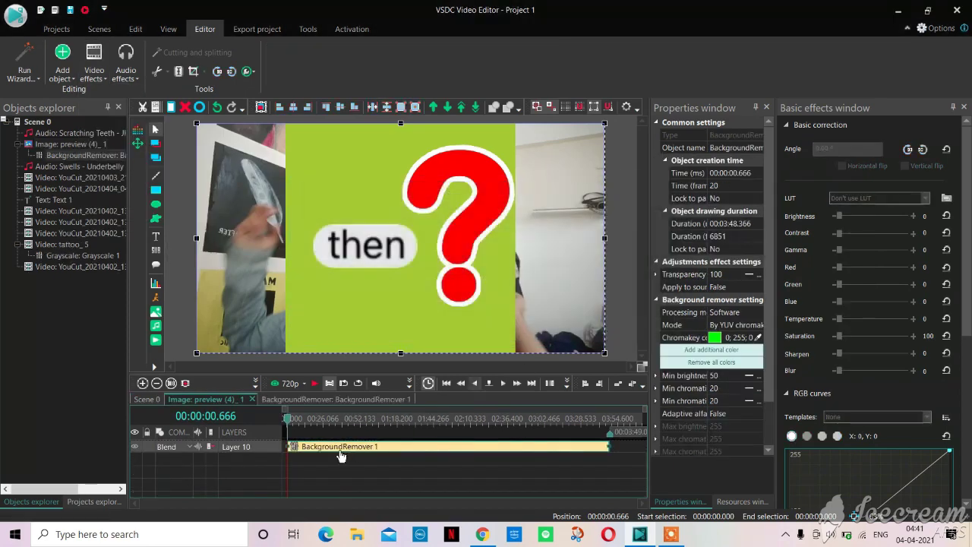
drag(287, 447, 274, 444)
click(758, 339)
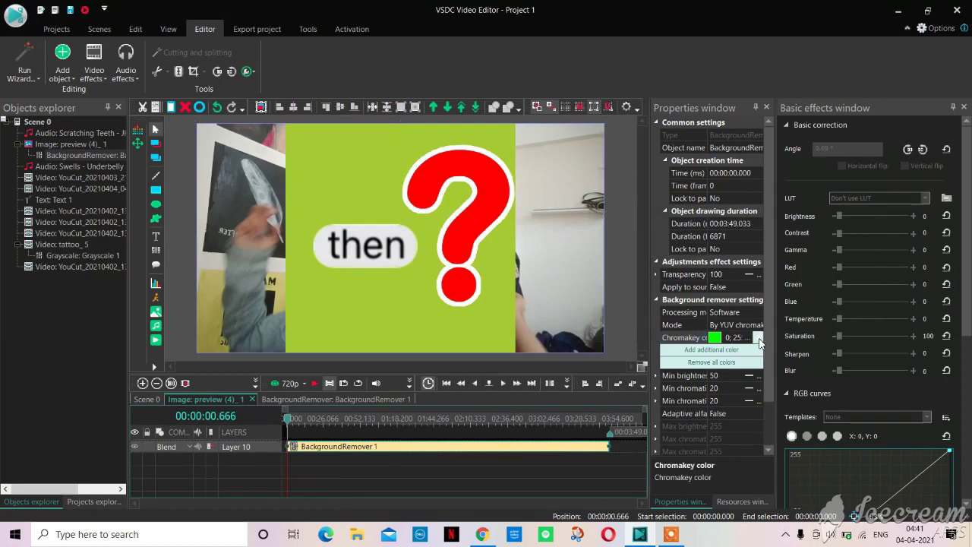
click(375, 322)
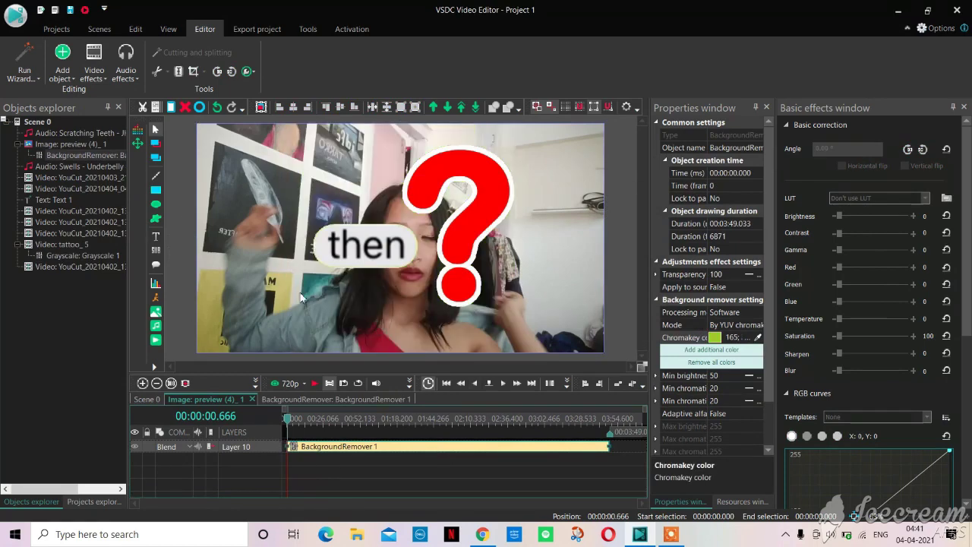
click(90, 142)
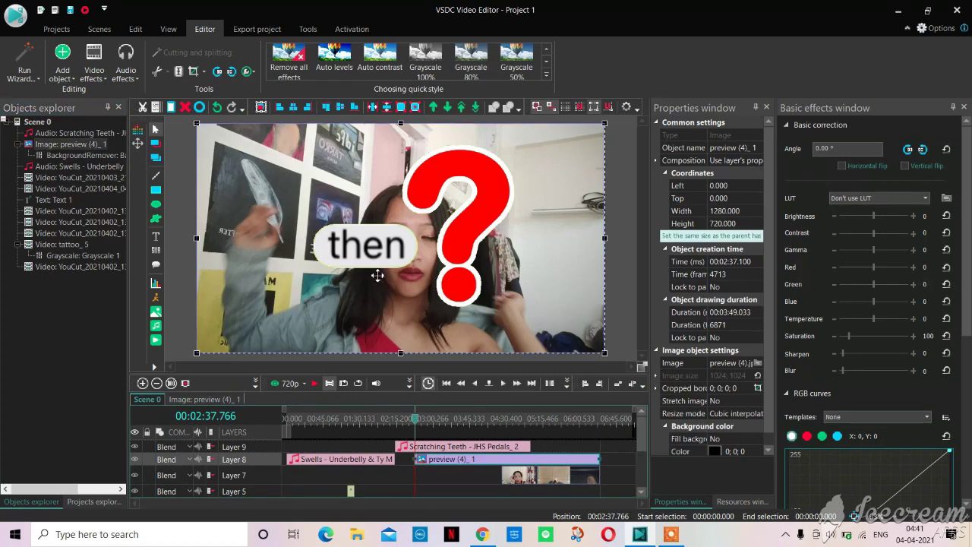
Nudge the 'then ?' overlay, trim its Layer 8 clip to about 5 seconds, and preview the result.
mouse_move(413, 274)
mouse_down()
mouse_move(446, 294)
mouse_move(381, 279)
mouse_move(411, 284)
mouse_up()
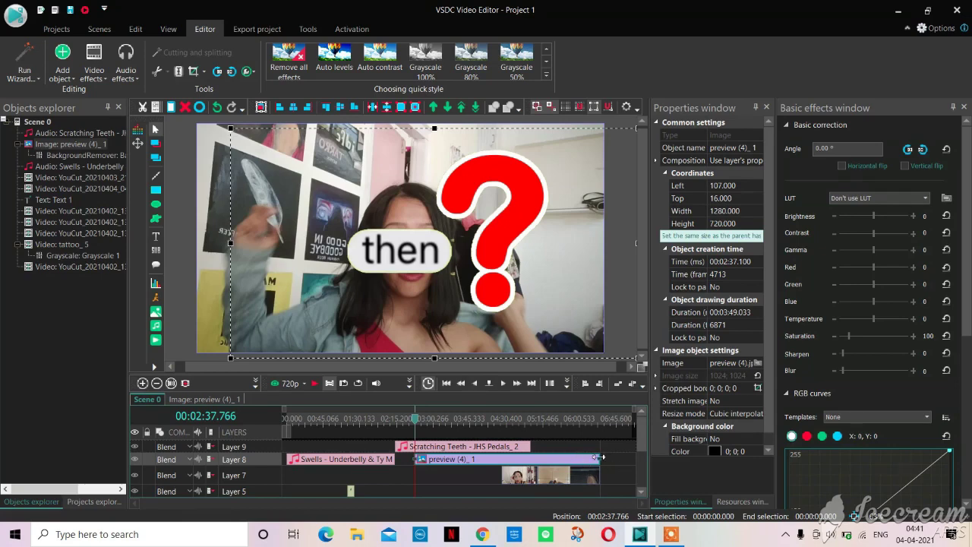
drag(600, 457, 421, 452)
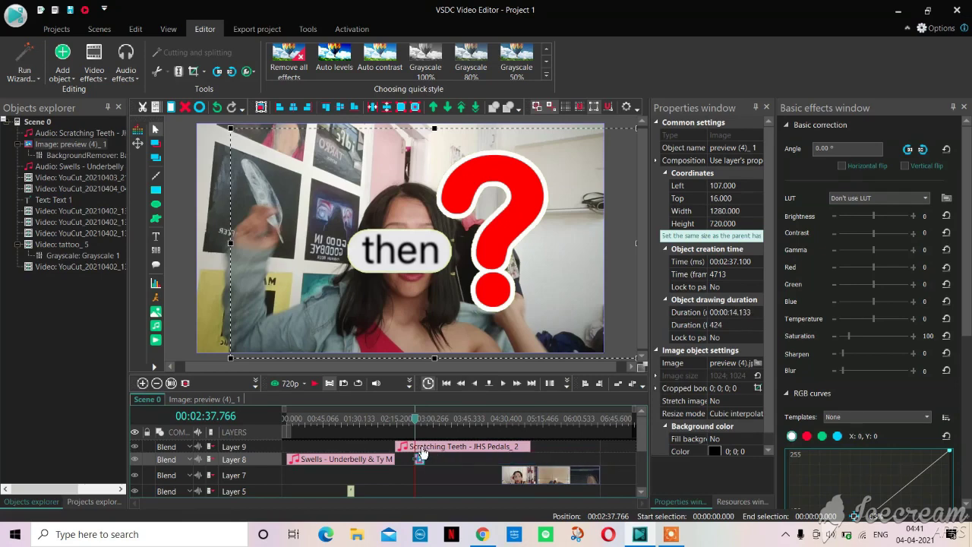
click(320, 382)
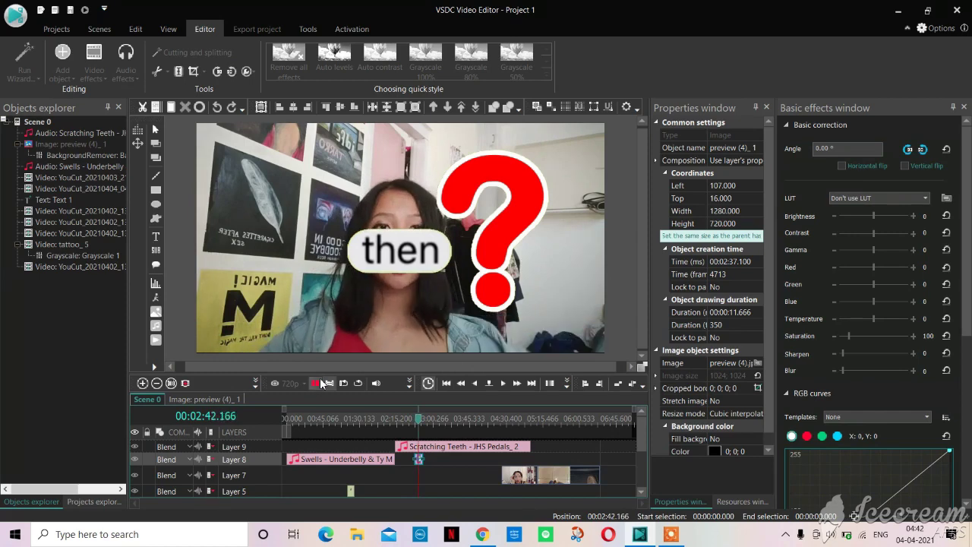
click(419, 459)
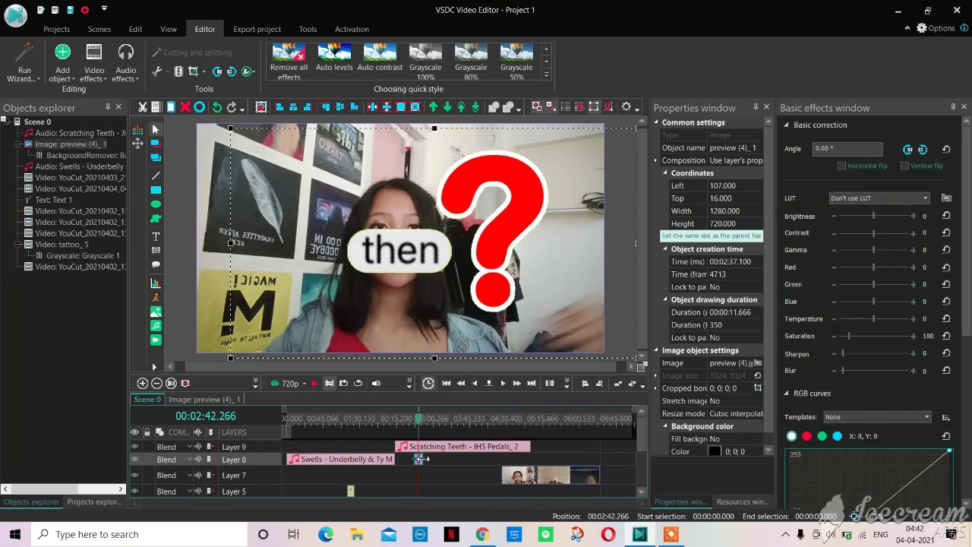
drag(420, 459, 417, 457)
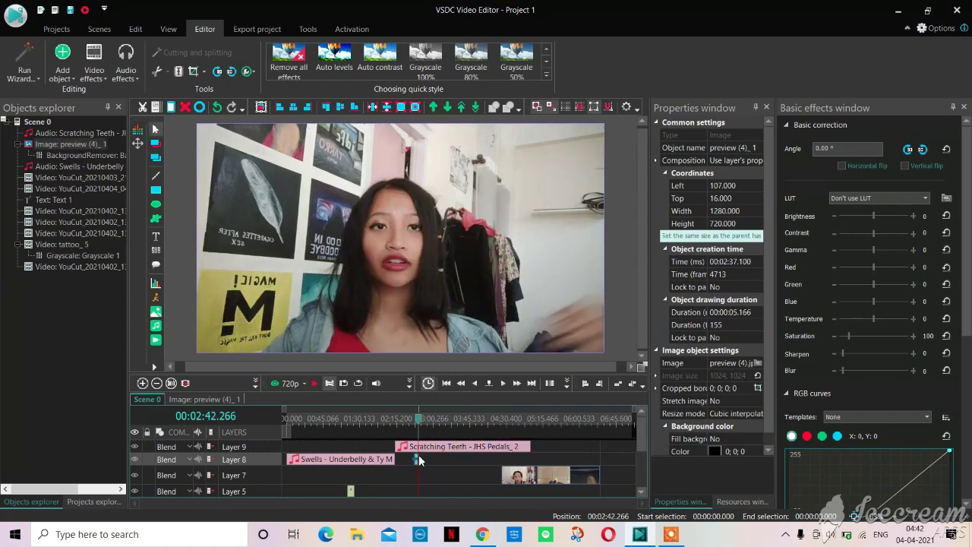
click(316, 388)
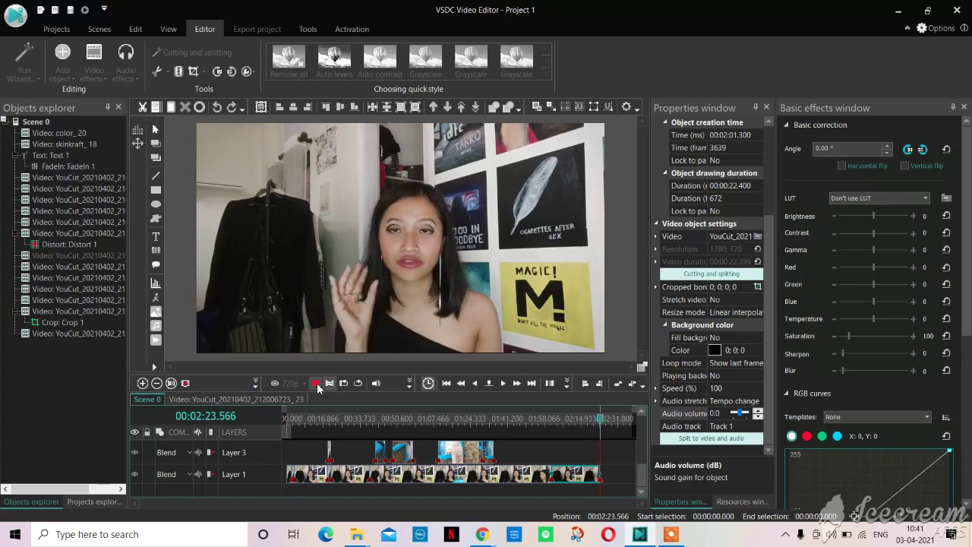
Stop the preview and create a 'vsdc editing' folder inside yt2021 for the export output.
click(317, 383)
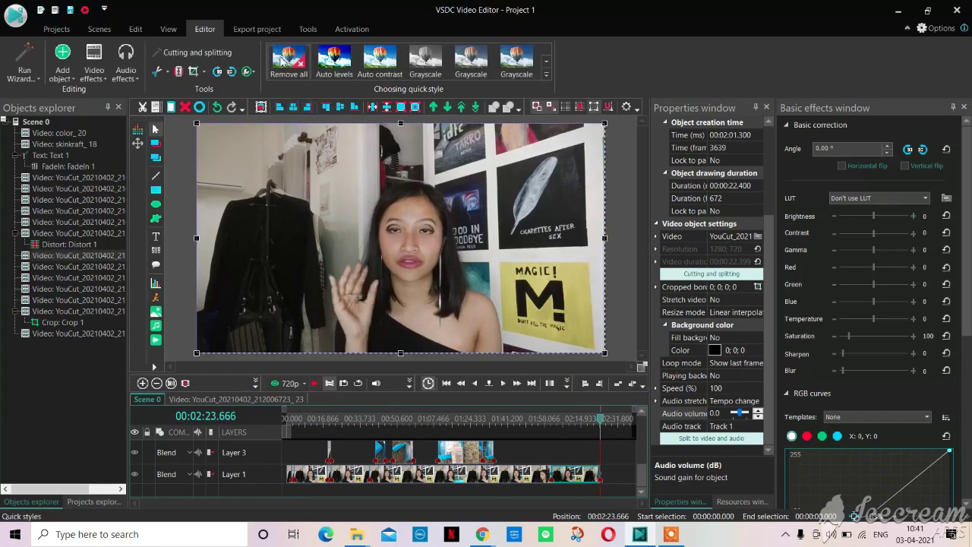
click(264, 32)
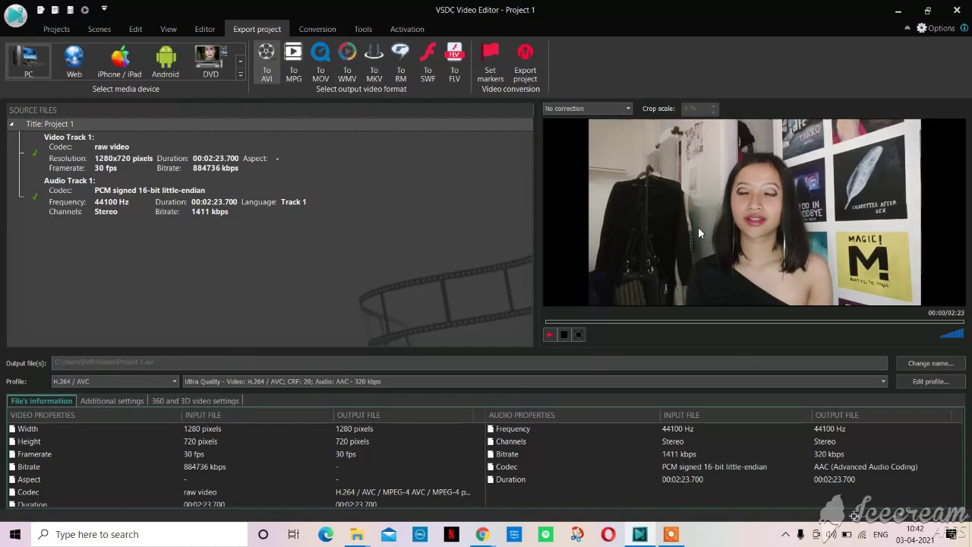
click(908, 368)
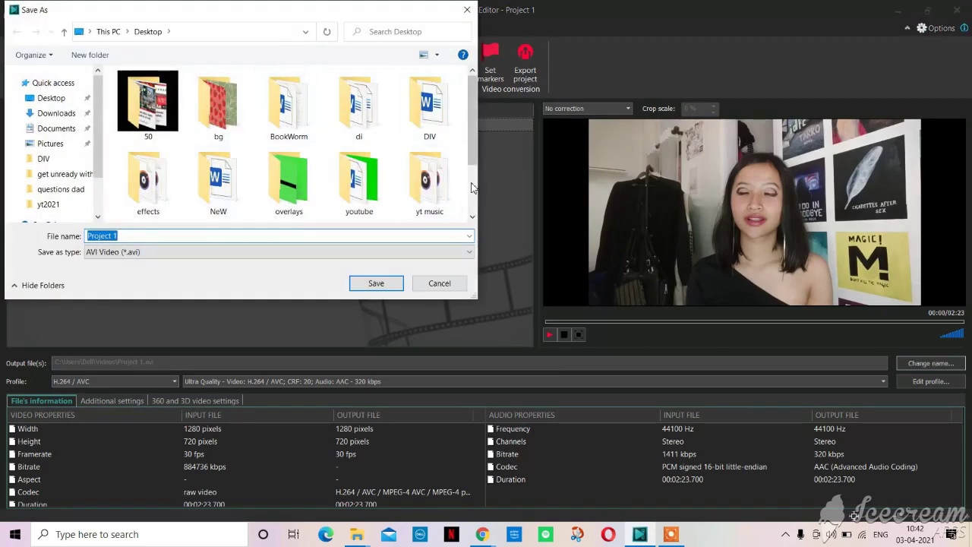
scroll(471, 187, down, 1)
double_click(149, 174)
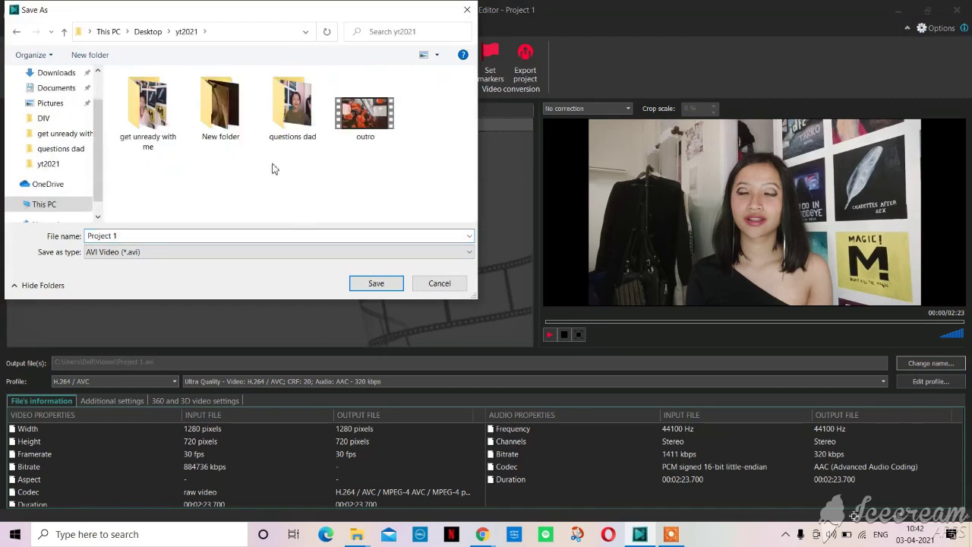
right_click(288, 167)
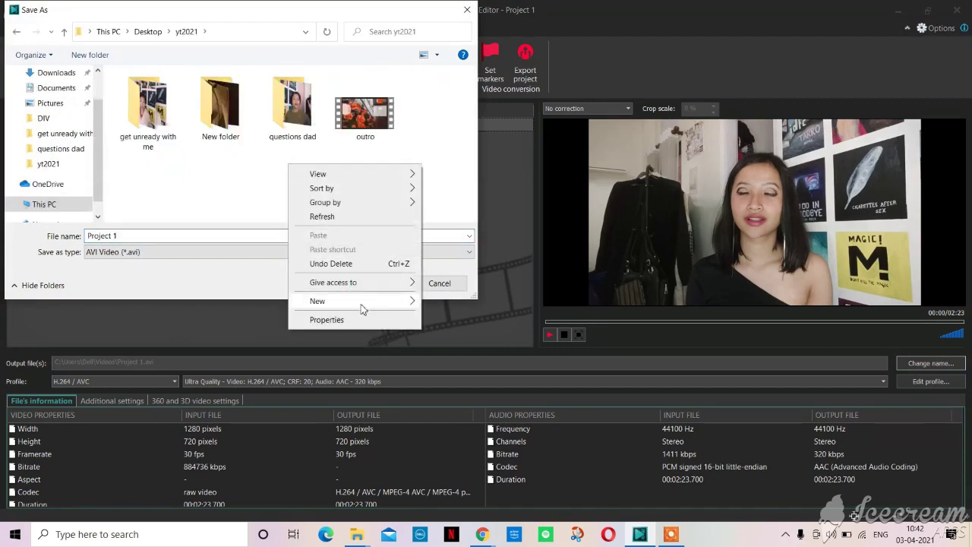
mouse_move(362, 306)
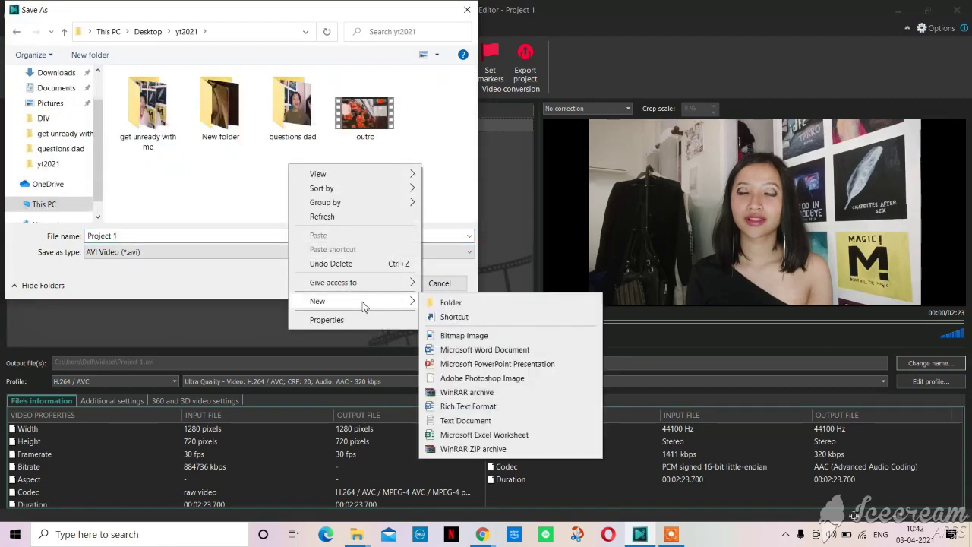
click(448, 303)
text(v)
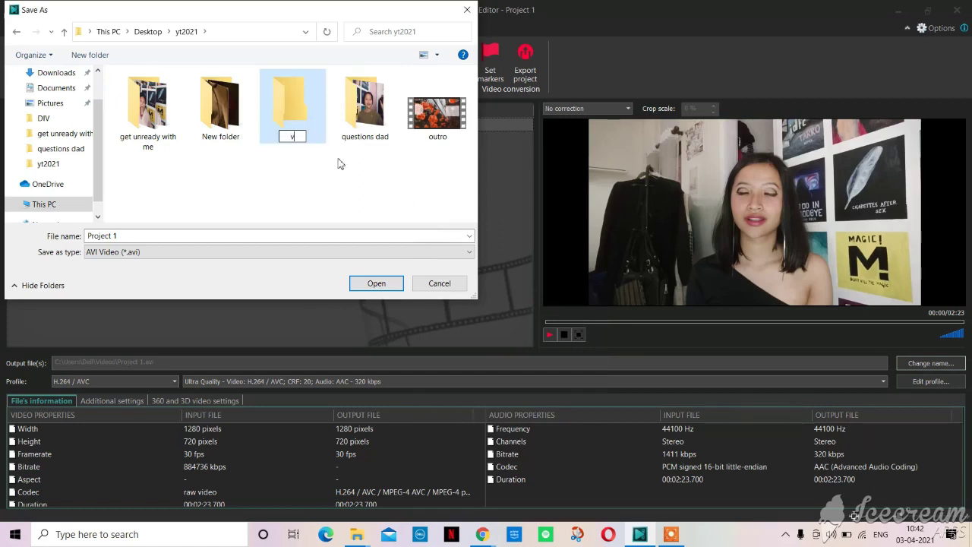
text(sdc editing)
key(Return)
key(Return)
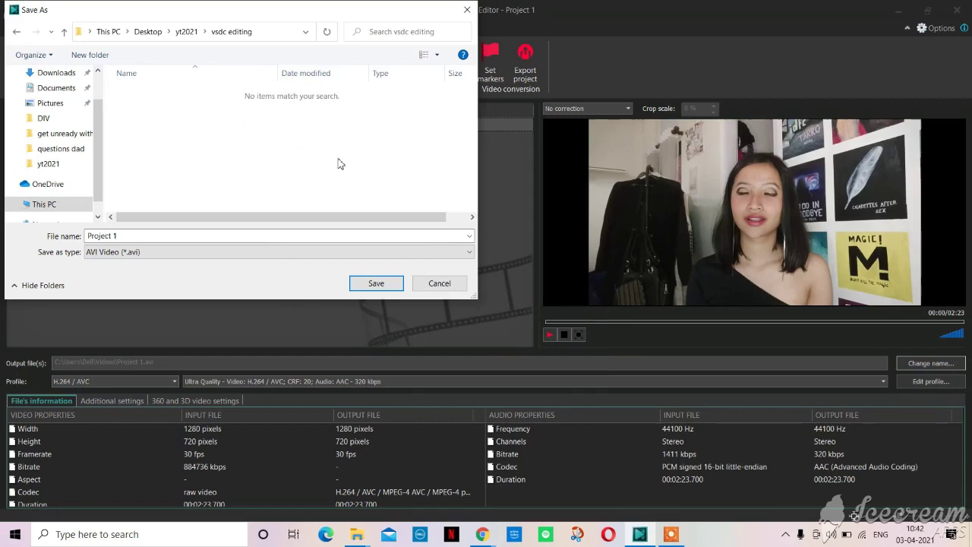
Save the output as Project 1.avi in vsdc editing and start the export without premium features.
click(374, 283)
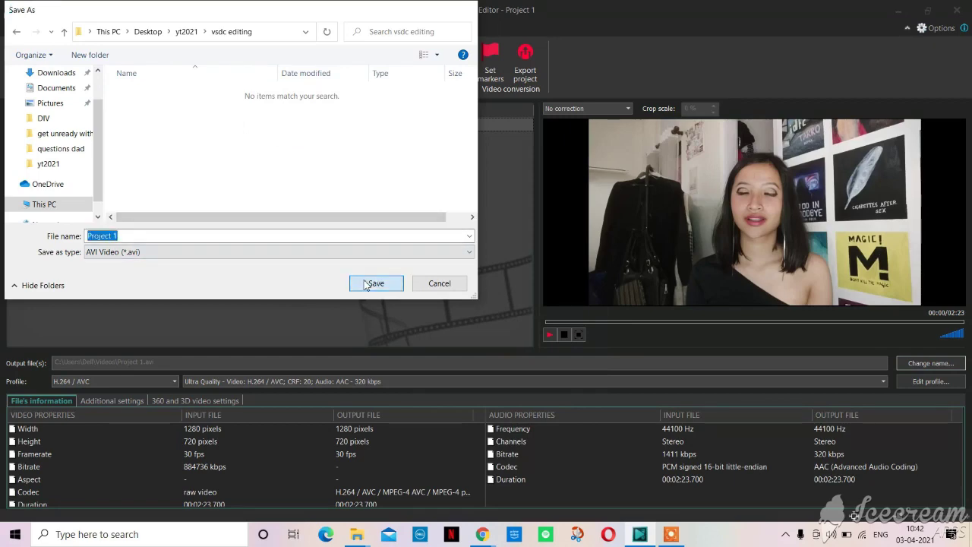
click(541, 56)
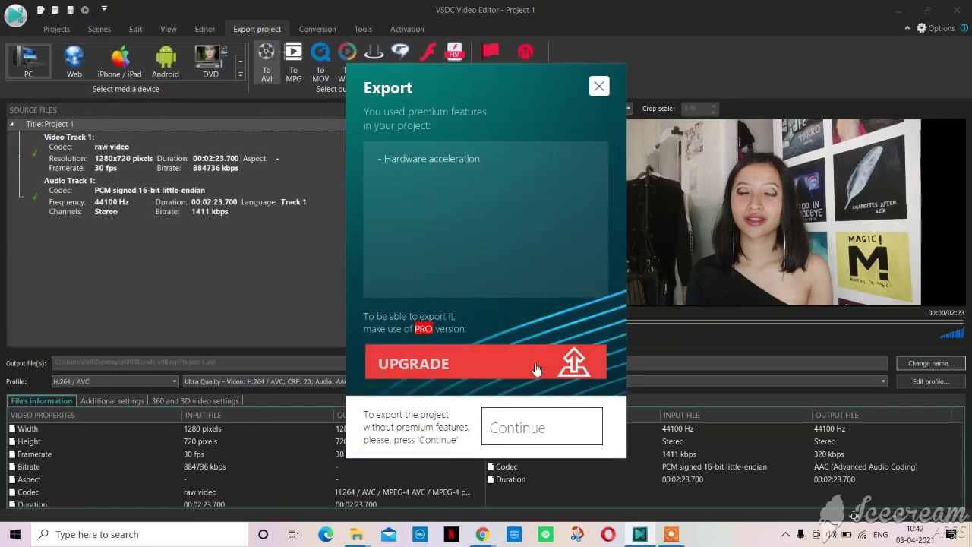
click(534, 430)
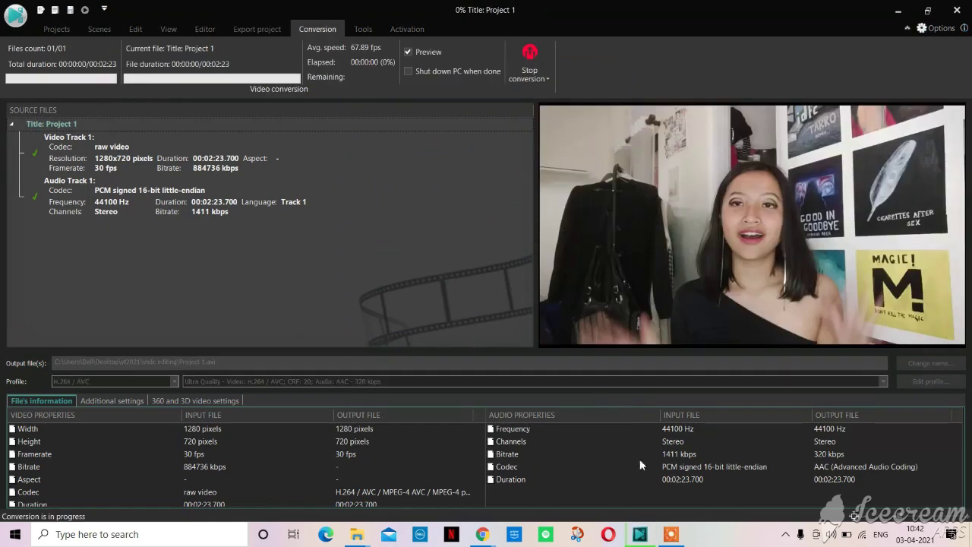
mouse_move(663, 536)
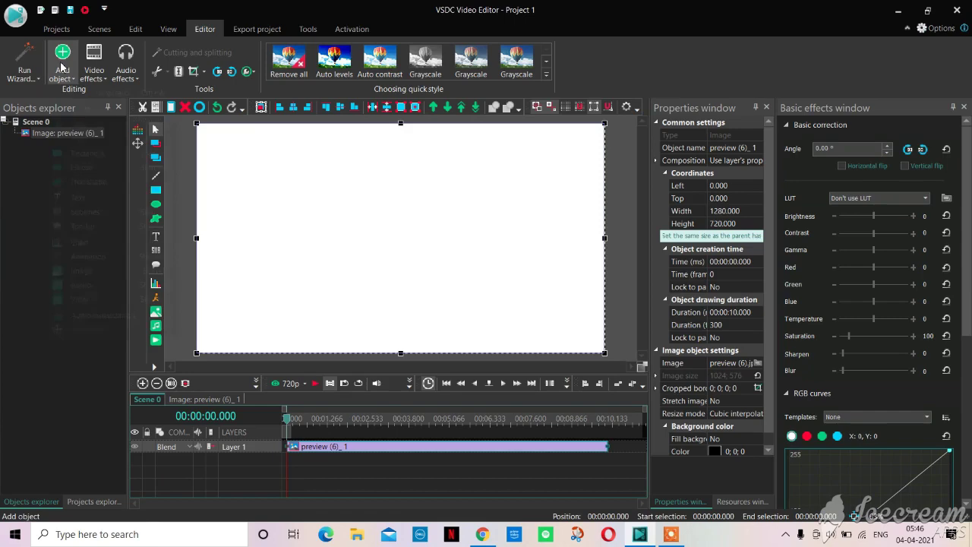
Add the PicsArt_04-03-07.33.17 cartoon portrait to the scene with default placement.
click(62, 57)
click(73, 297)
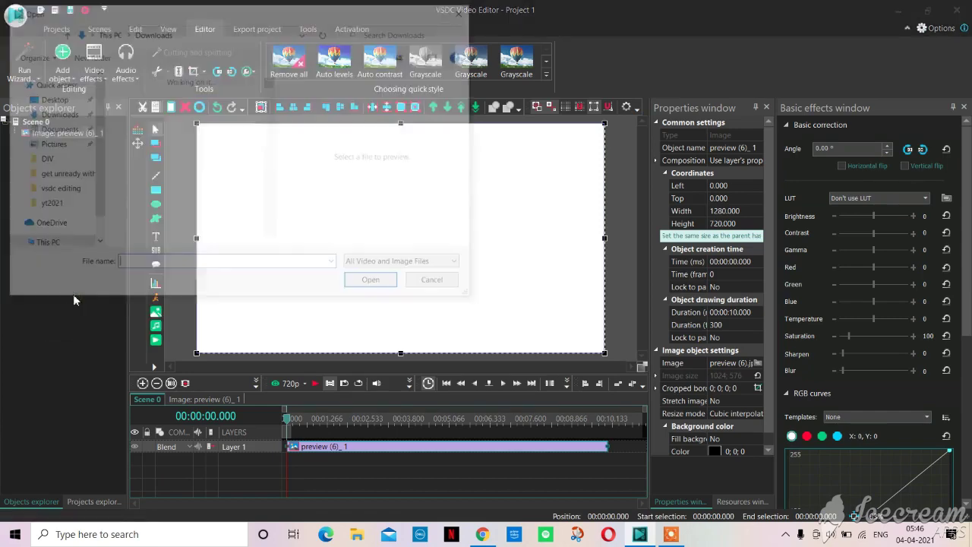
scroll(267, 217, down, 1)
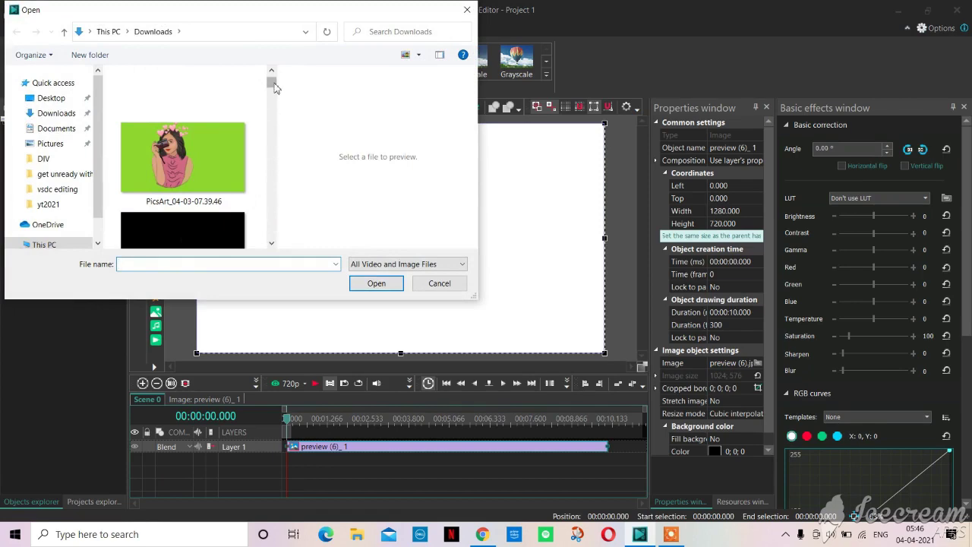
scroll(267, 149, down, 3)
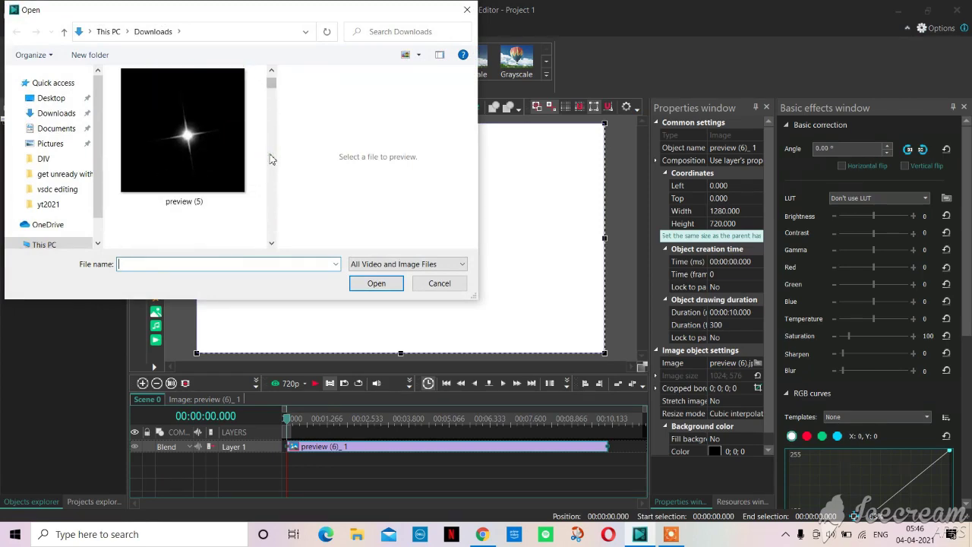
click(159, 187)
double_click(159, 187)
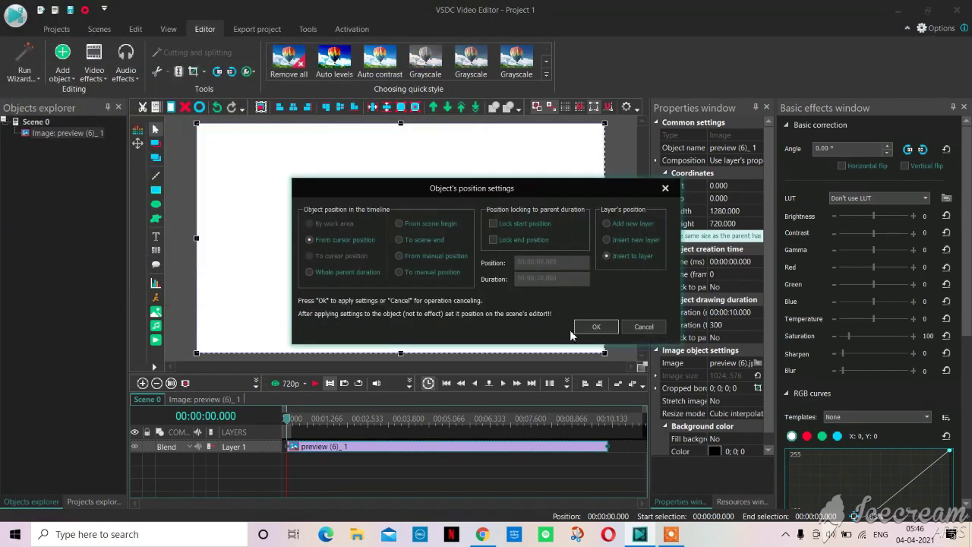
click(579, 332)
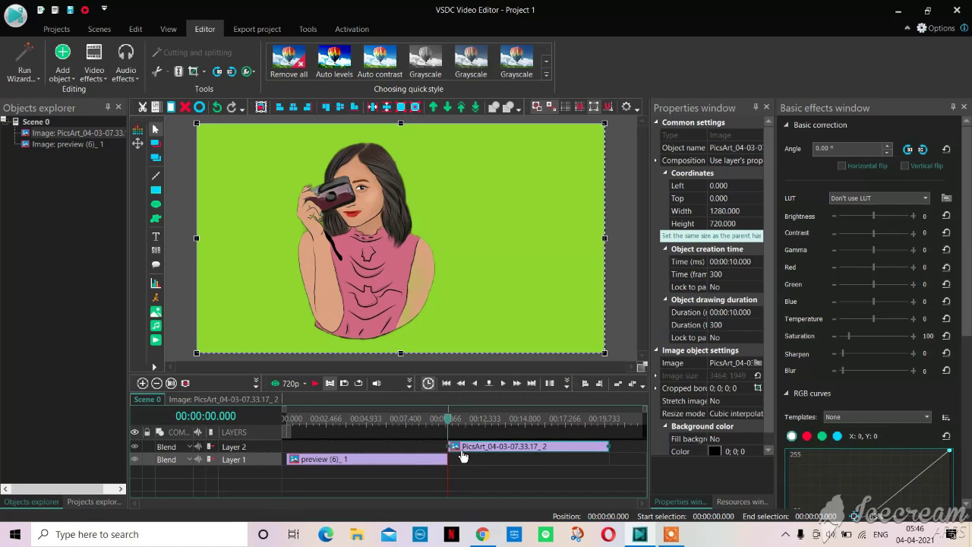
Move the portrait to the start of Layer 2 and trim it and the white preview (6)_1 clip.
drag(464, 454, 321, 430)
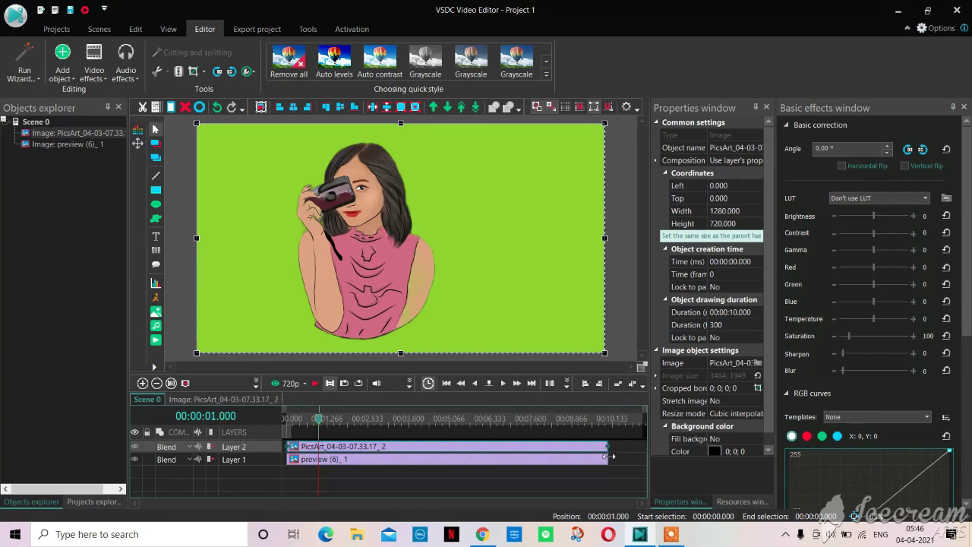
drag(606, 456, 496, 435)
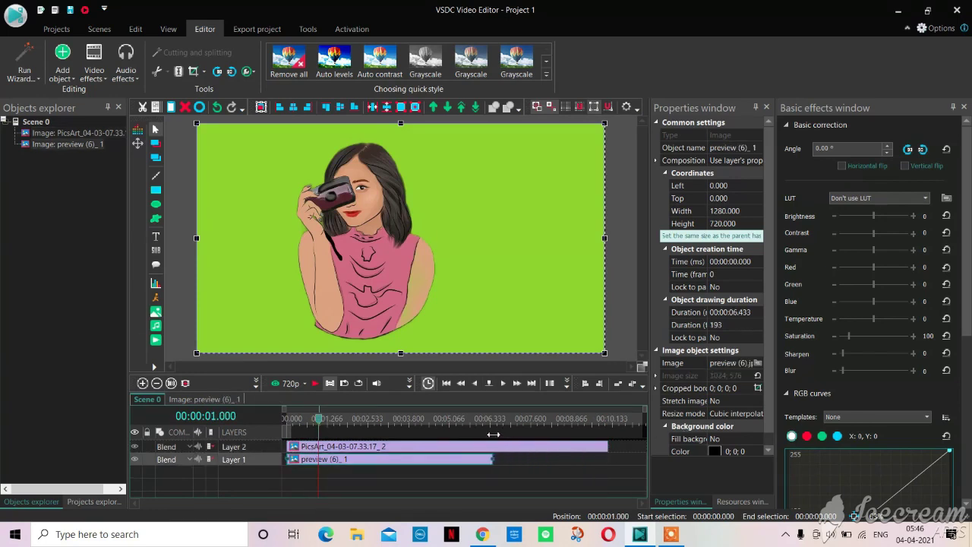
click(608, 452)
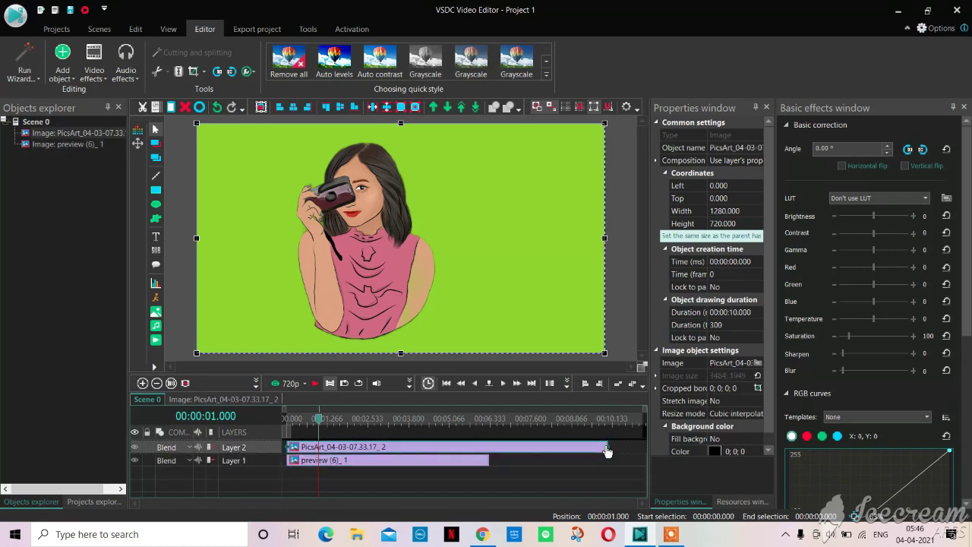
drag(608, 447, 328, 410)
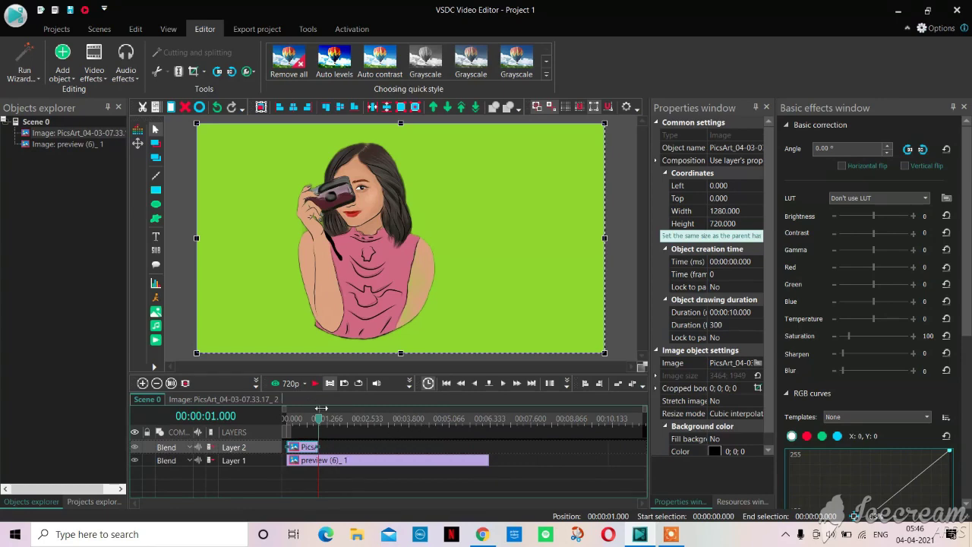
Add the green-background heart portrait image to the scene with default placement.
click(62, 61)
click(96, 274)
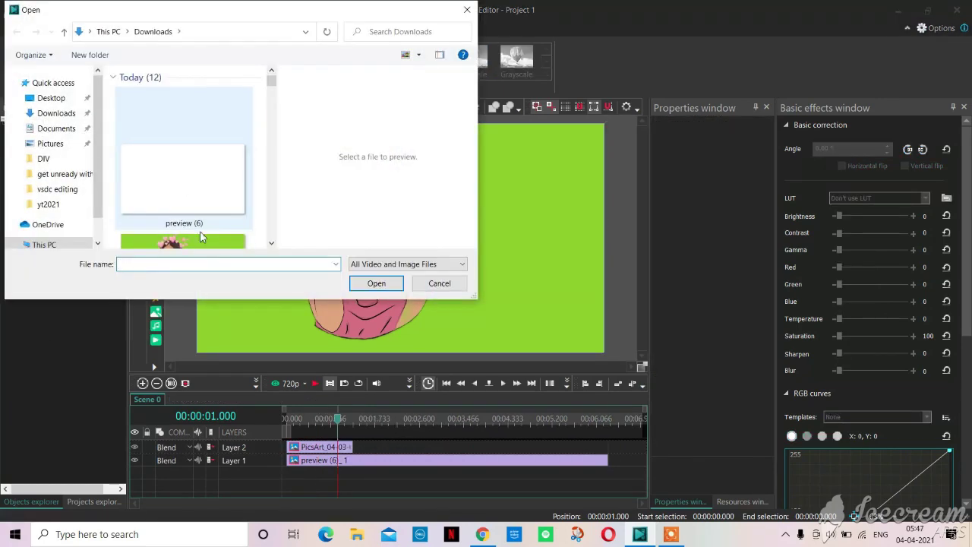
double_click(202, 240)
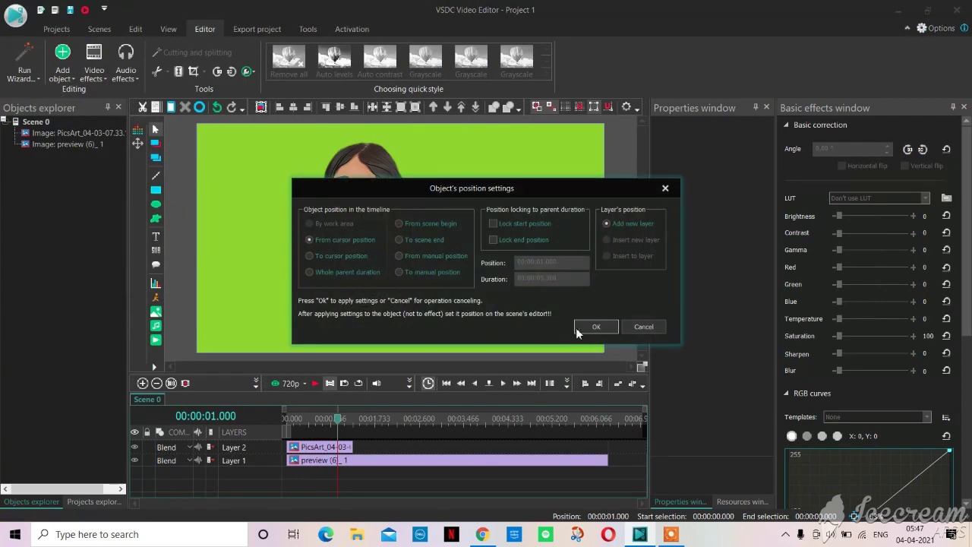
click(585, 328)
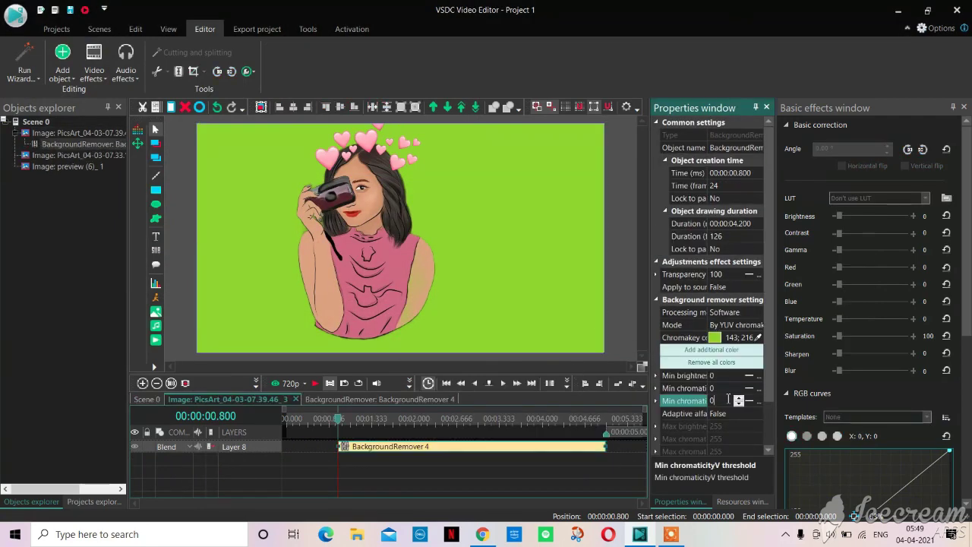
Raise the Background remover's Min brightness threshold to 42 to key out the green.
click(733, 376)
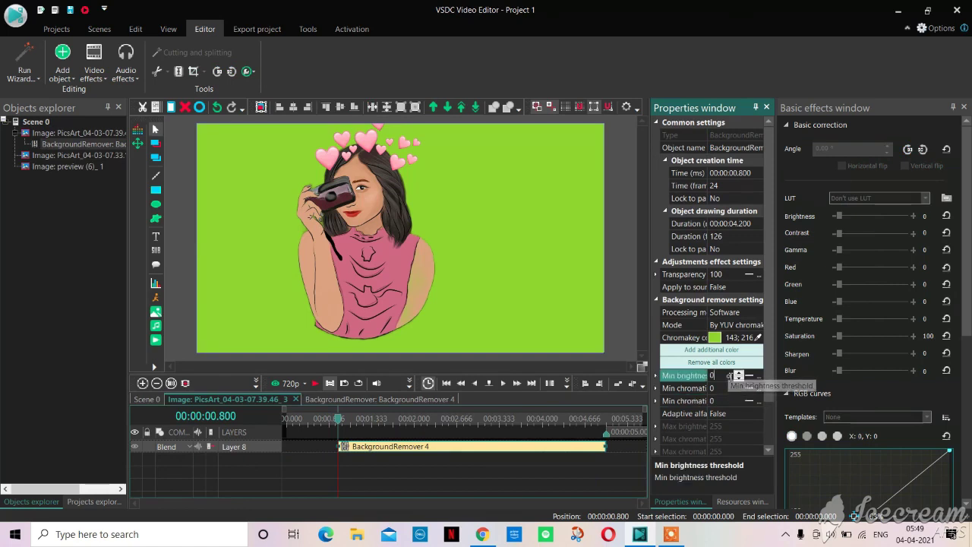
double_click(738, 374)
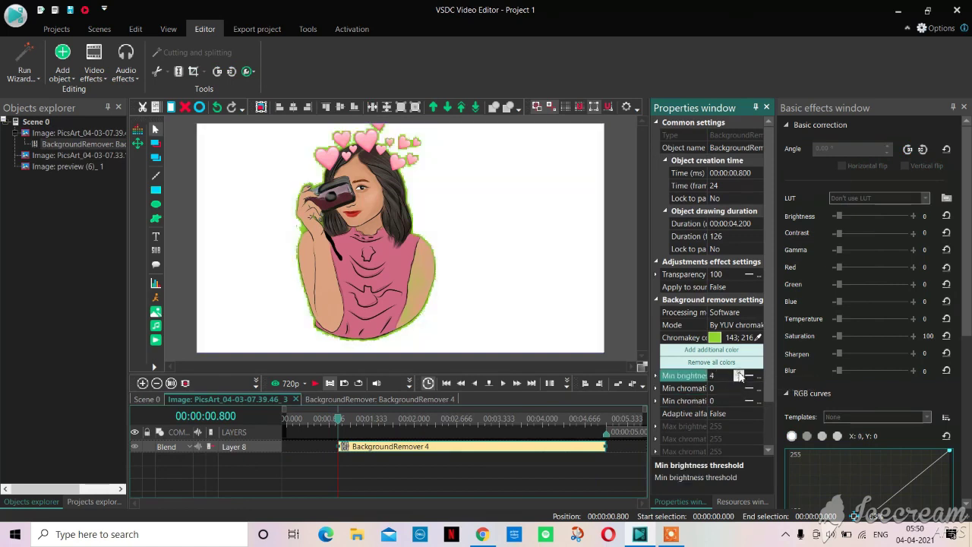
triple_click(740, 375)
click(740, 375)
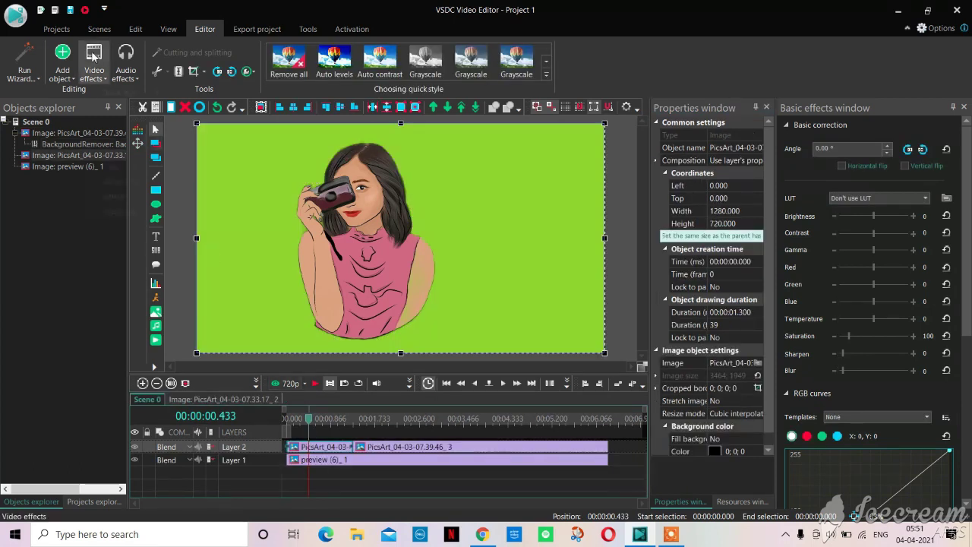
Apply a Transparency > Clipping effect to the heart portrait.
click(94, 70)
mouse_move(126, 153)
click(220, 228)
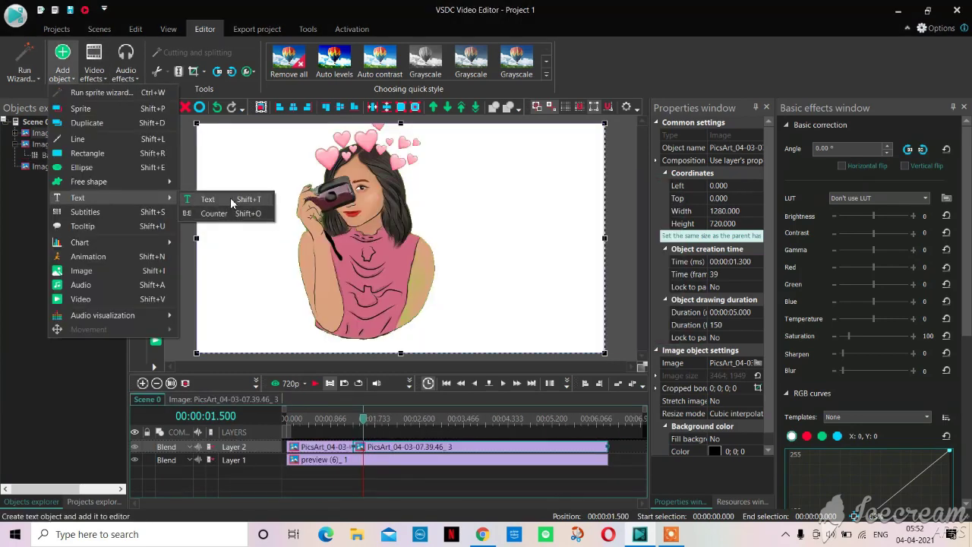
Add a text object and draw its box to the right of the portrait.
click(231, 199)
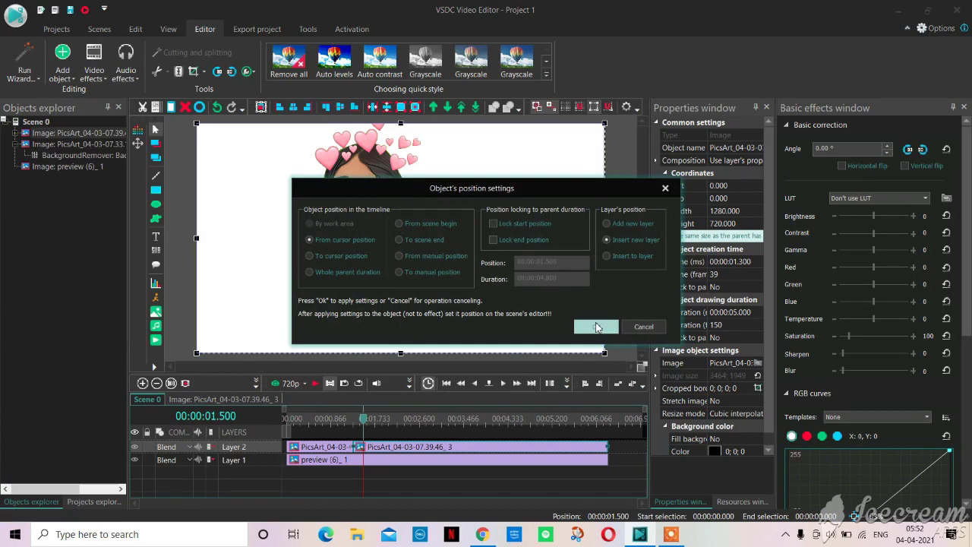
click(597, 327)
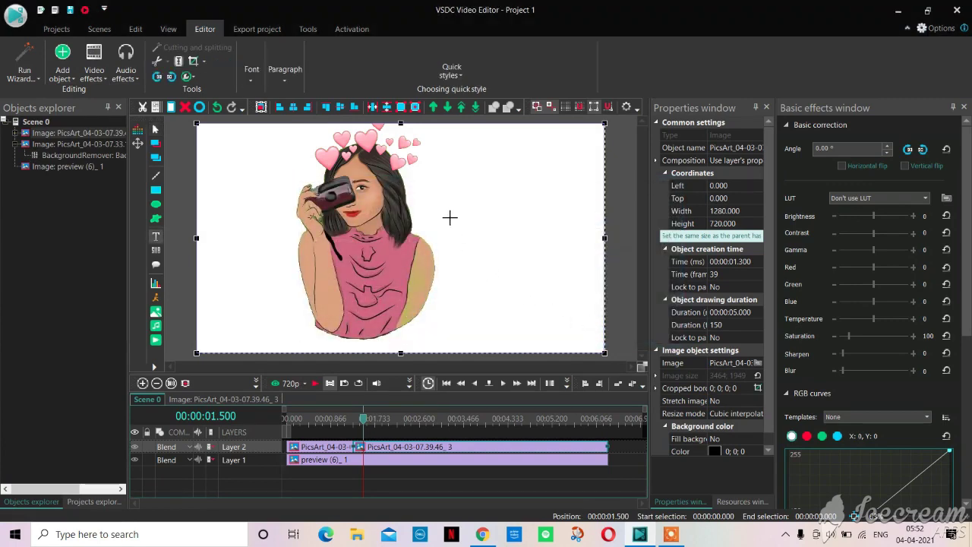
drag(458, 211, 574, 237)
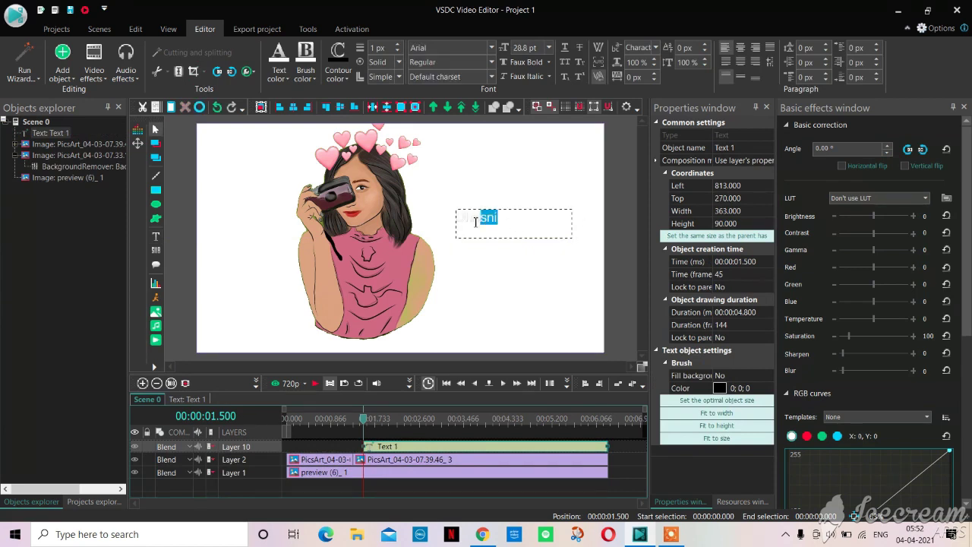
Set the typed name text in the Segoe Script font.
drag(476, 222, 447, 218)
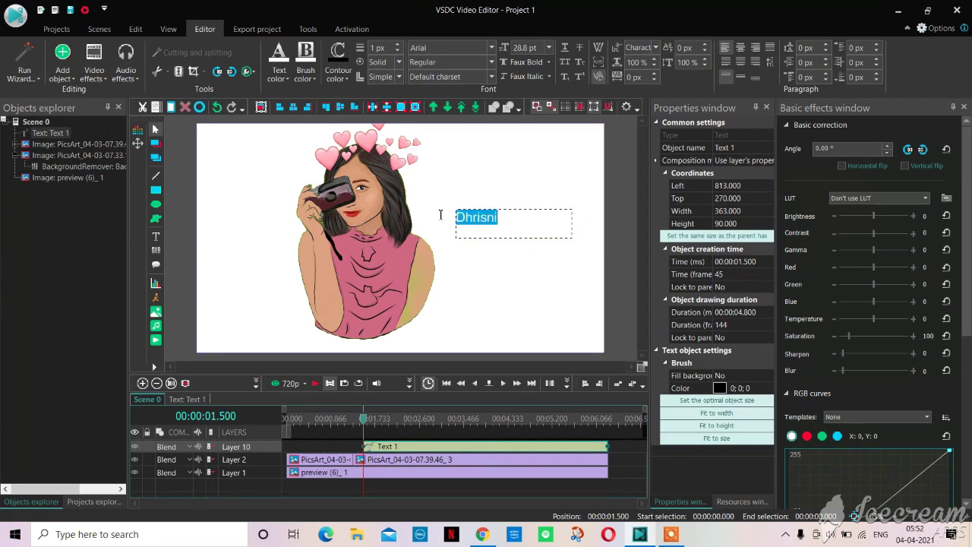
click(490, 49)
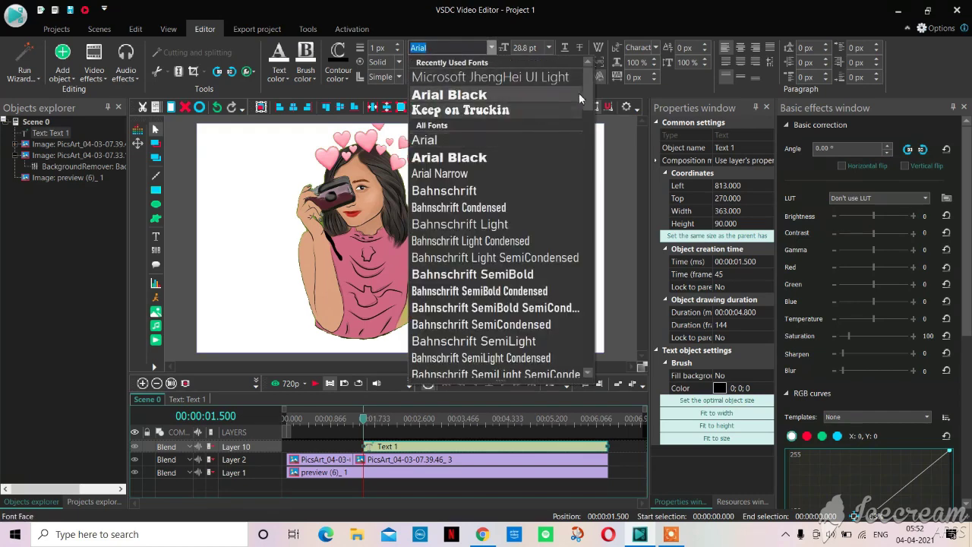
drag(589, 93, 585, 285)
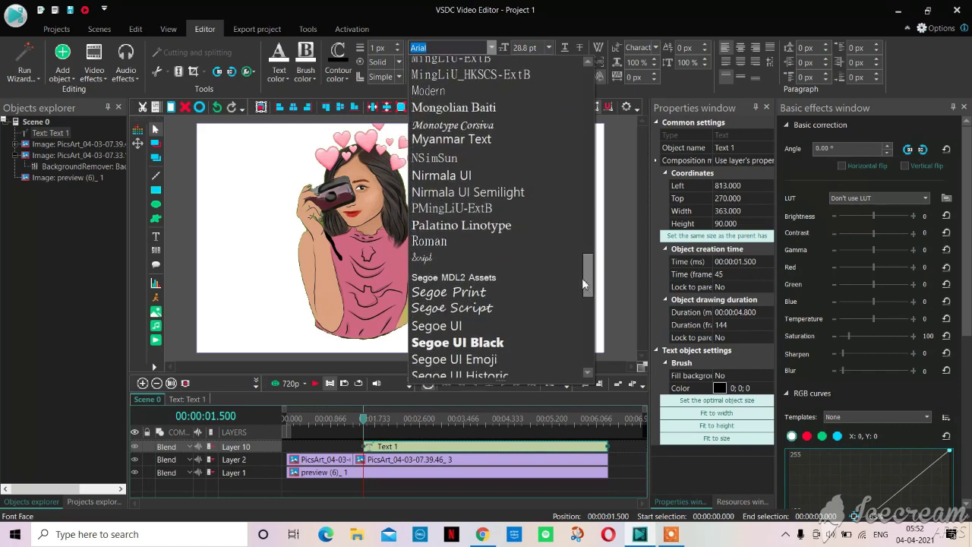
click(517, 304)
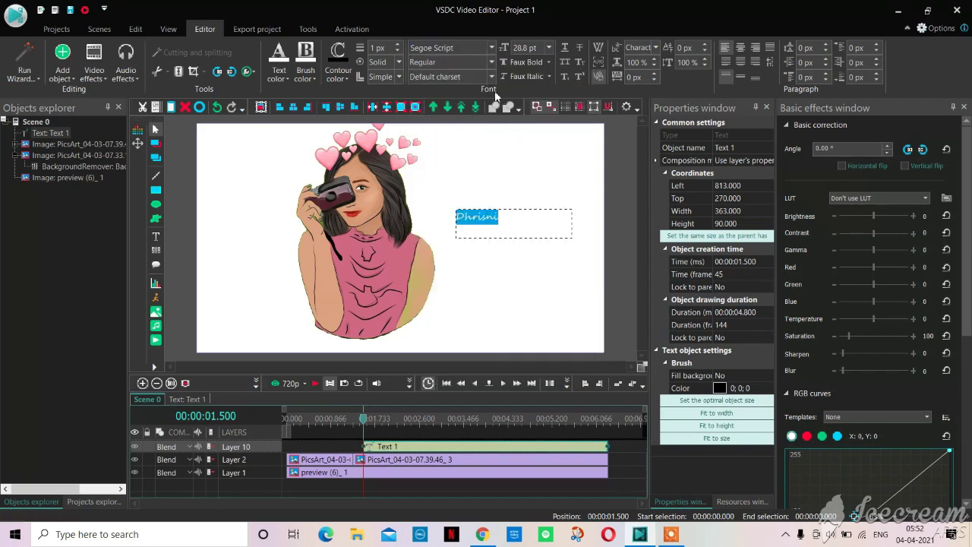
click(492, 48)
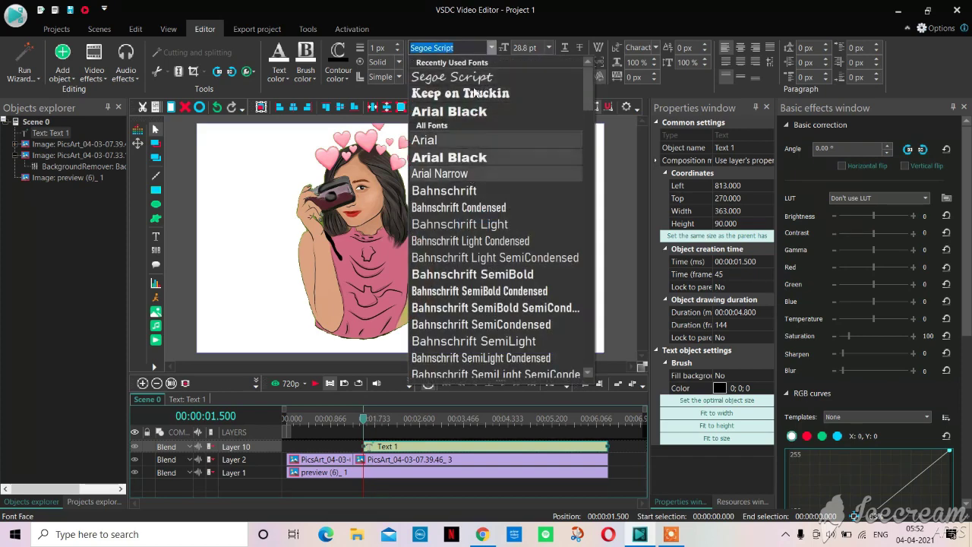
Make the name text black and settle its font size at 72 pt.
click(351, 76)
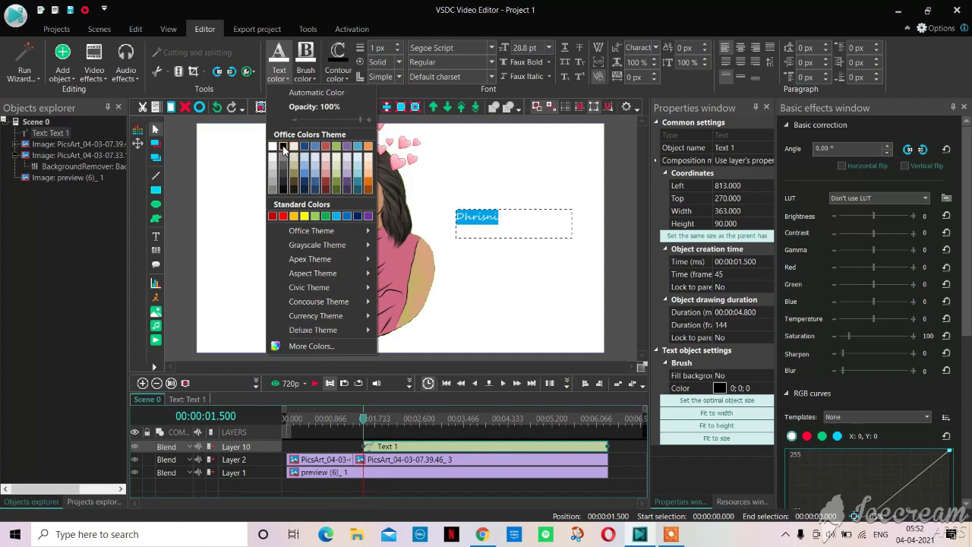
click(283, 149)
click(549, 48)
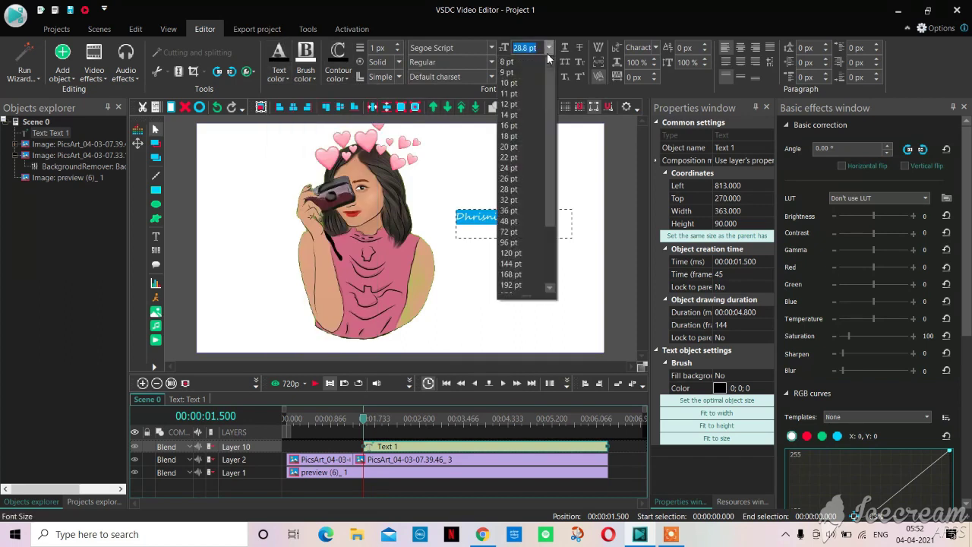
click(515, 243)
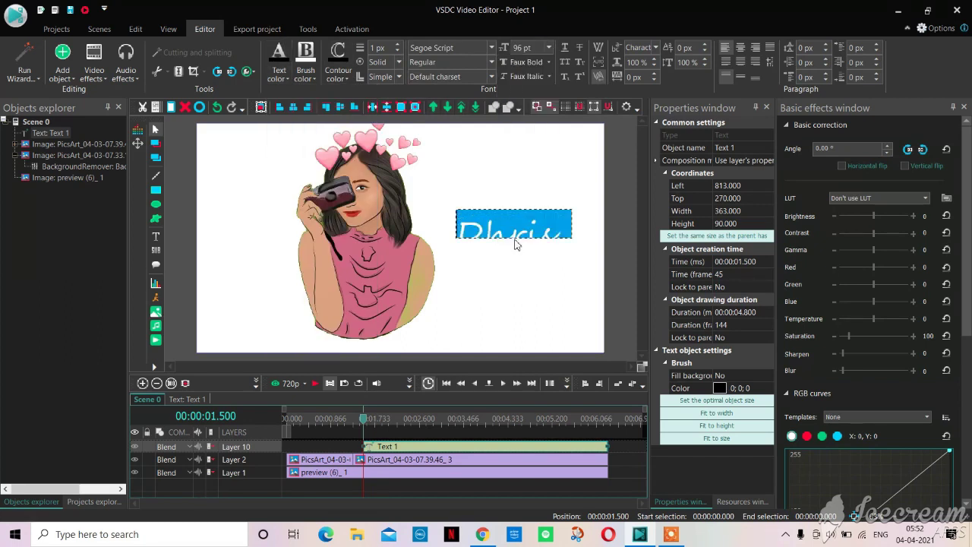
click(549, 48)
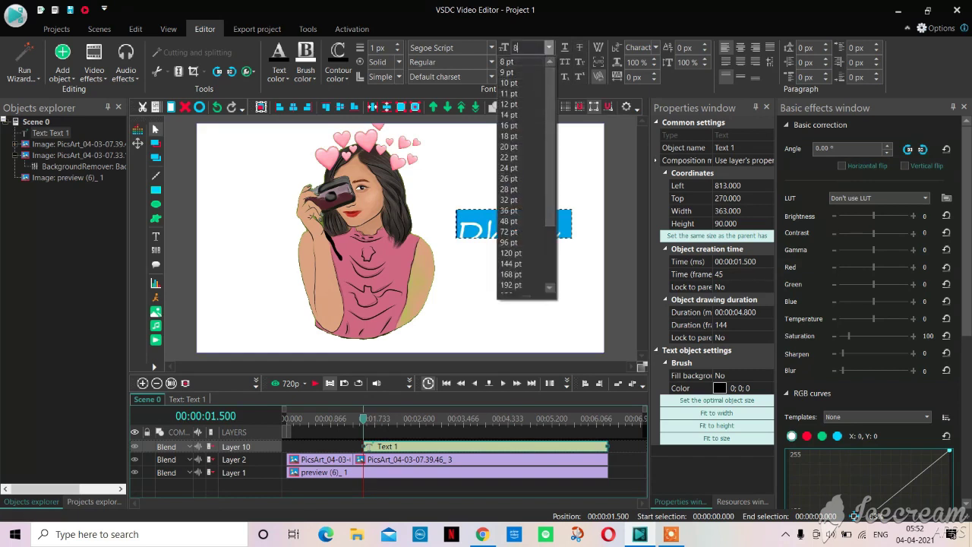
key(Return)
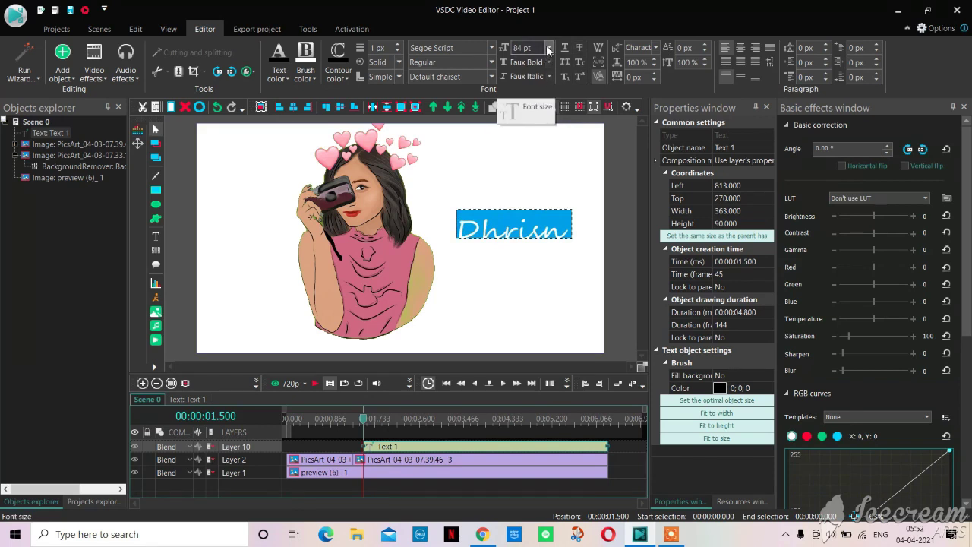
click(548, 49)
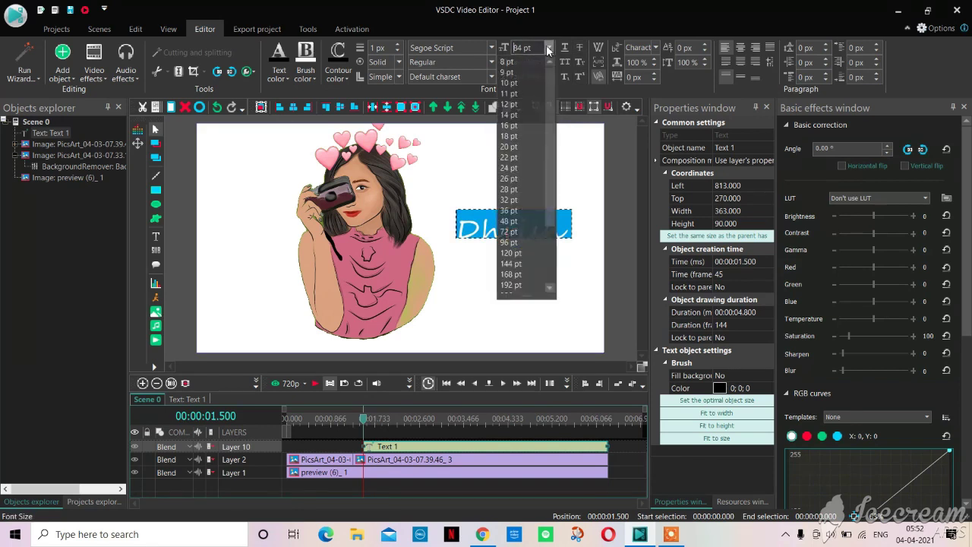
click(507, 232)
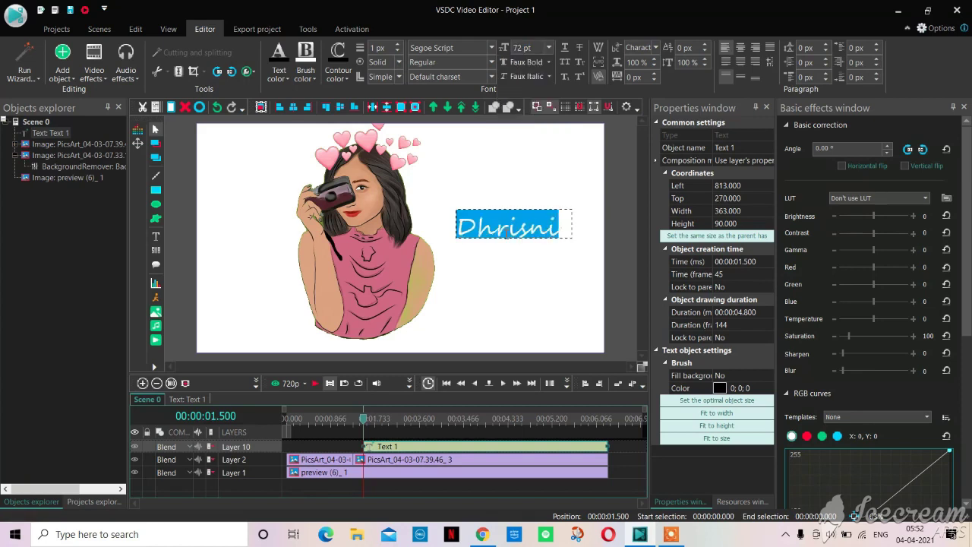
Give the name text a Transparency > Fade In effect.
click(94, 74)
mouse_move(112, 153)
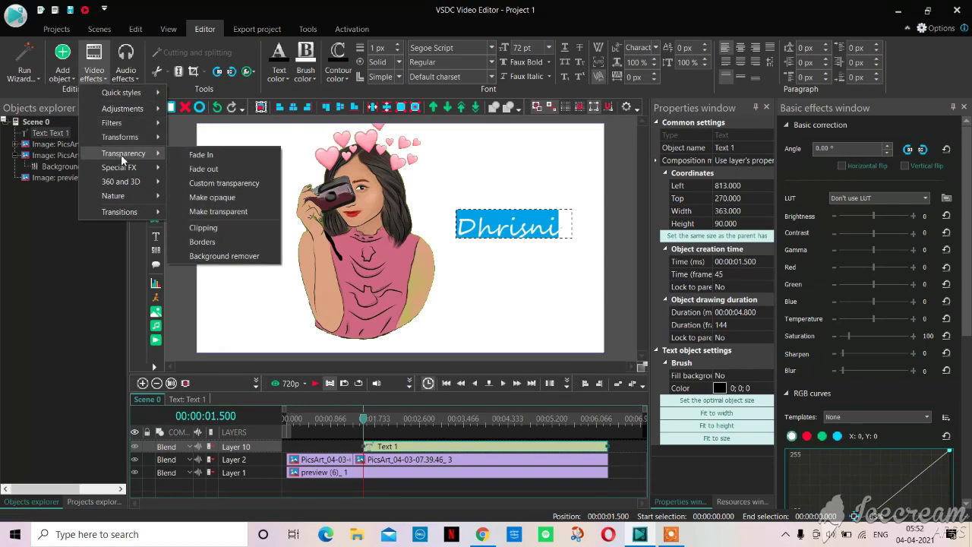
click(193, 155)
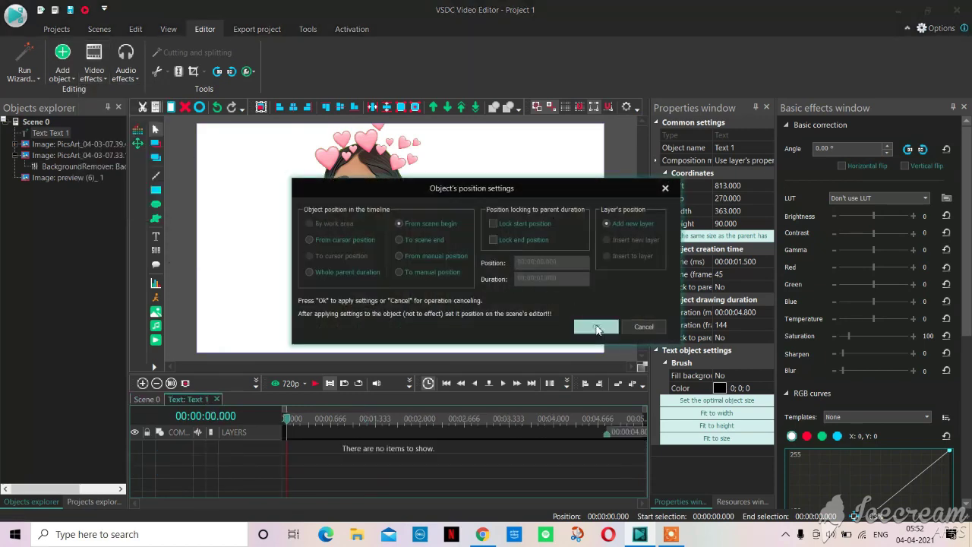
click(597, 328)
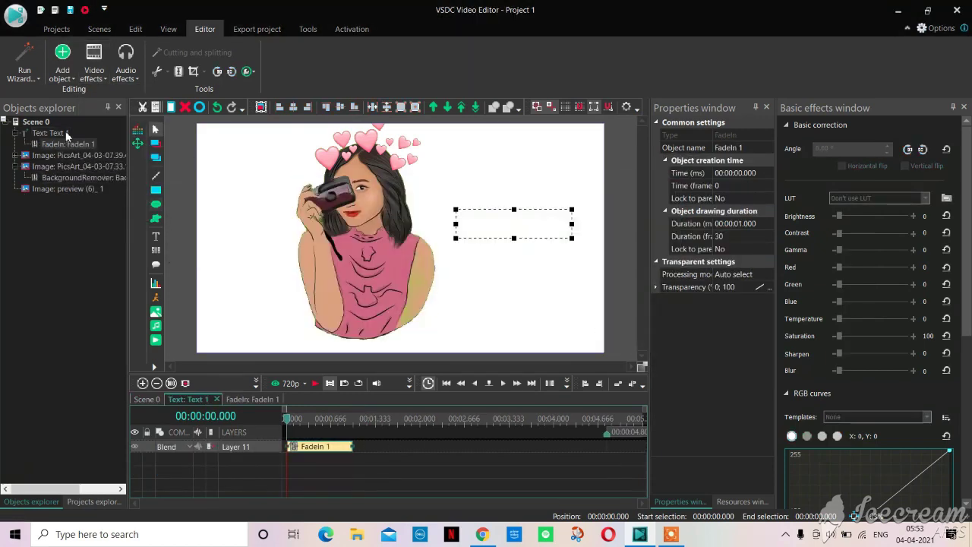
click(66, 134)
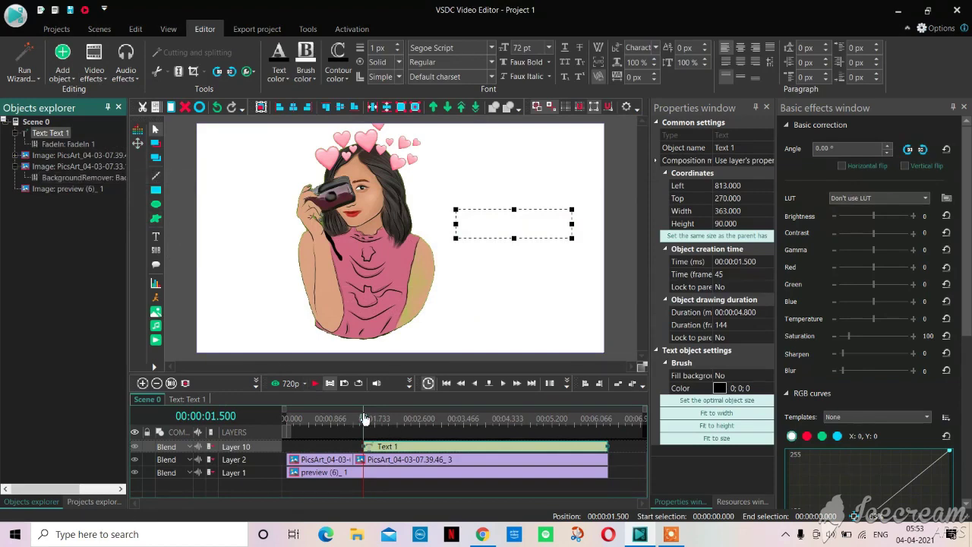
Scrub and preview the liquid overlay video to reach a fully green frame.
drag(365, 419, 304, 419)
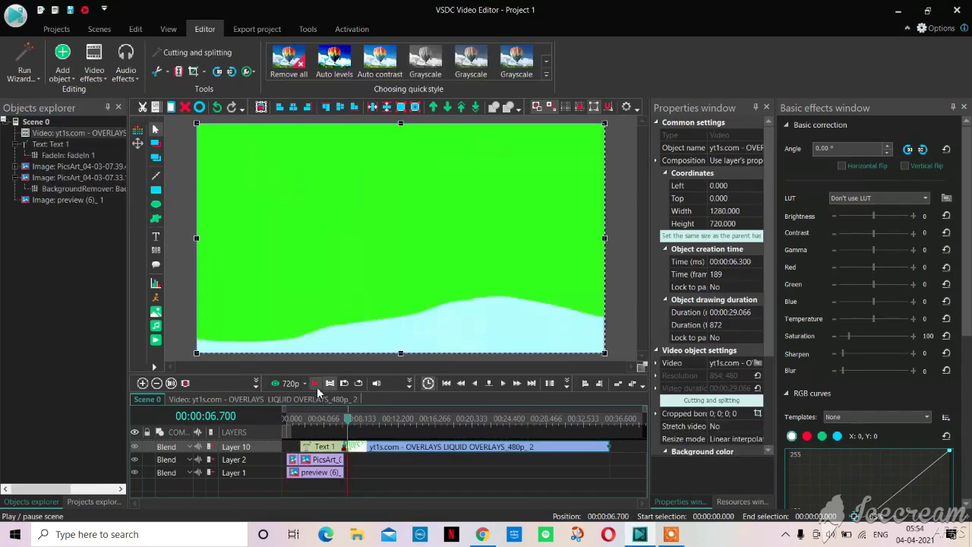
click(317, 387)
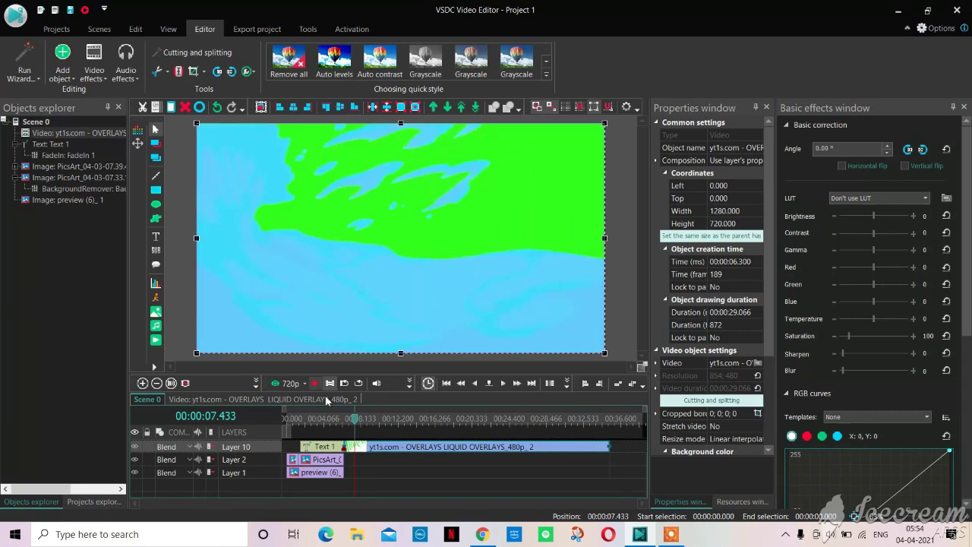
click(354, 424)
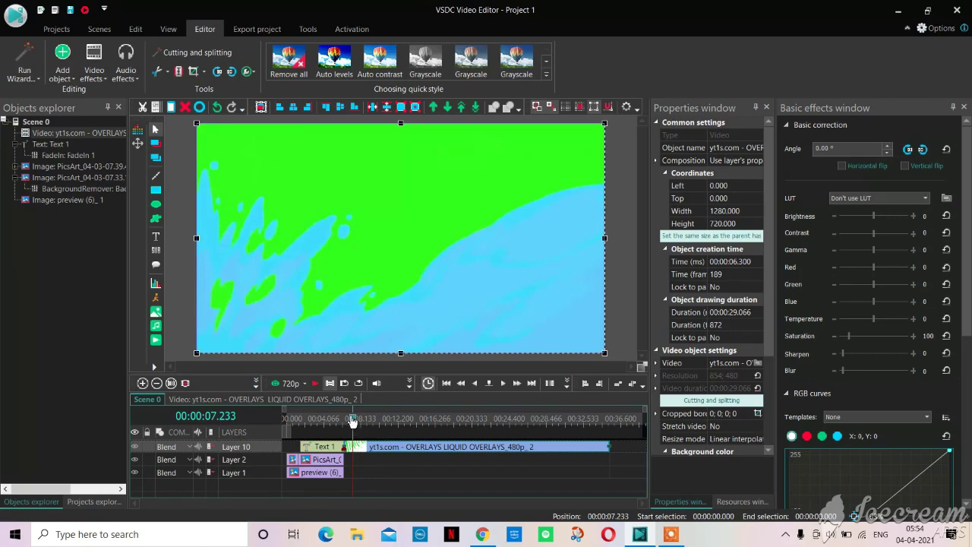
drag(353, 424, 351, 424)
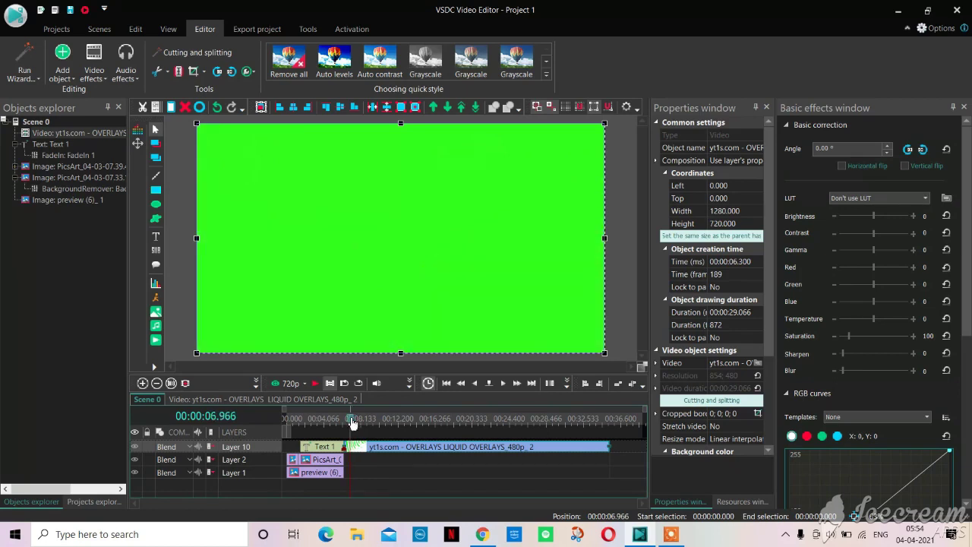
click(318, 384)
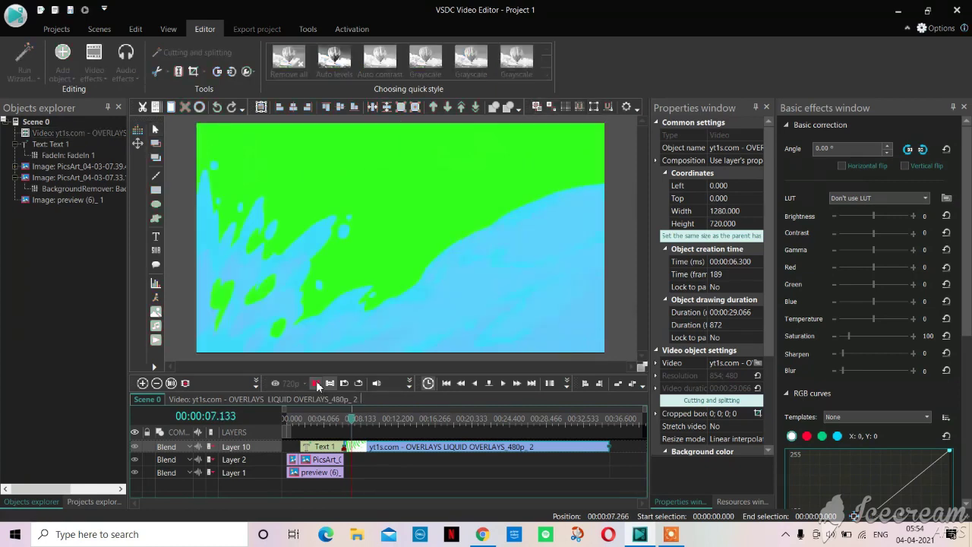
click(354, 425)
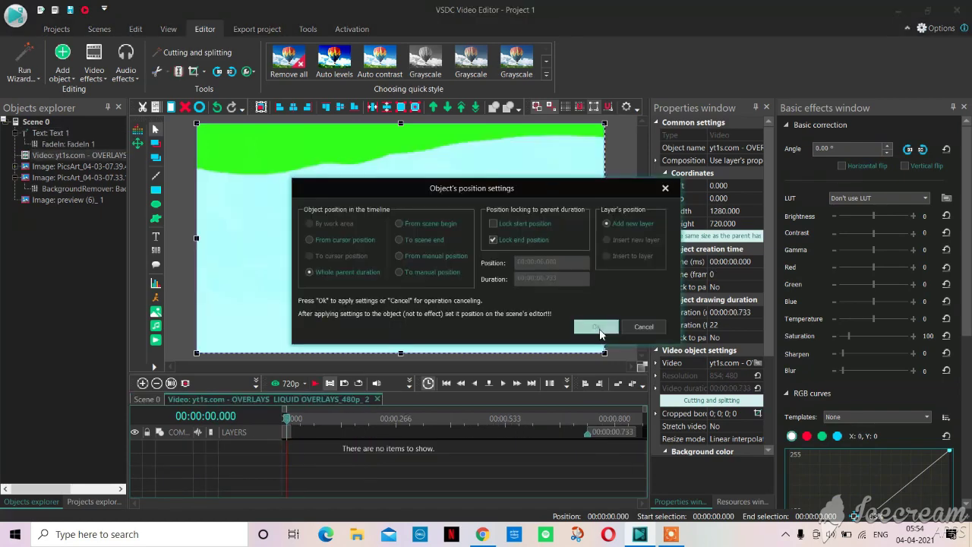
Key out the overlay with Background remover, picking its green as the Chromakey colour.
click(590, 328)
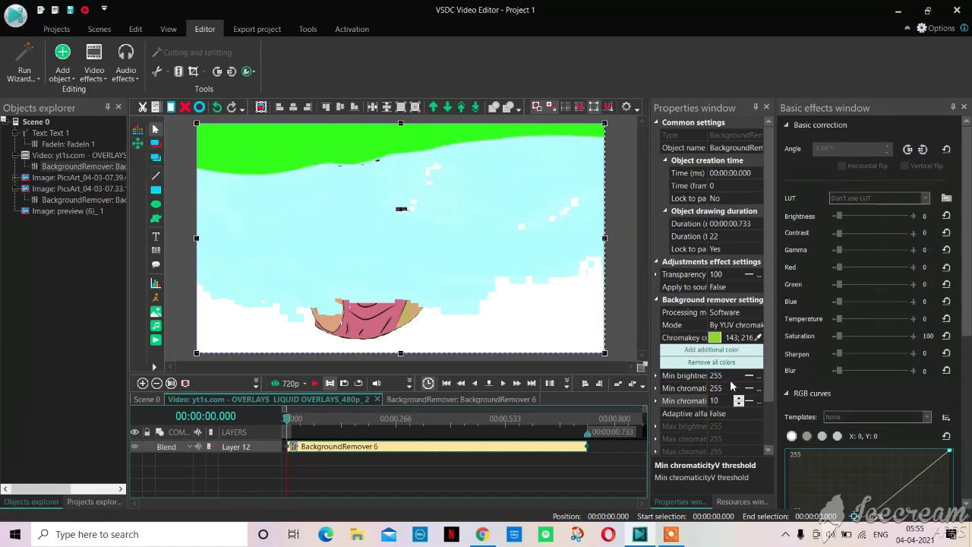
click(733, 377)
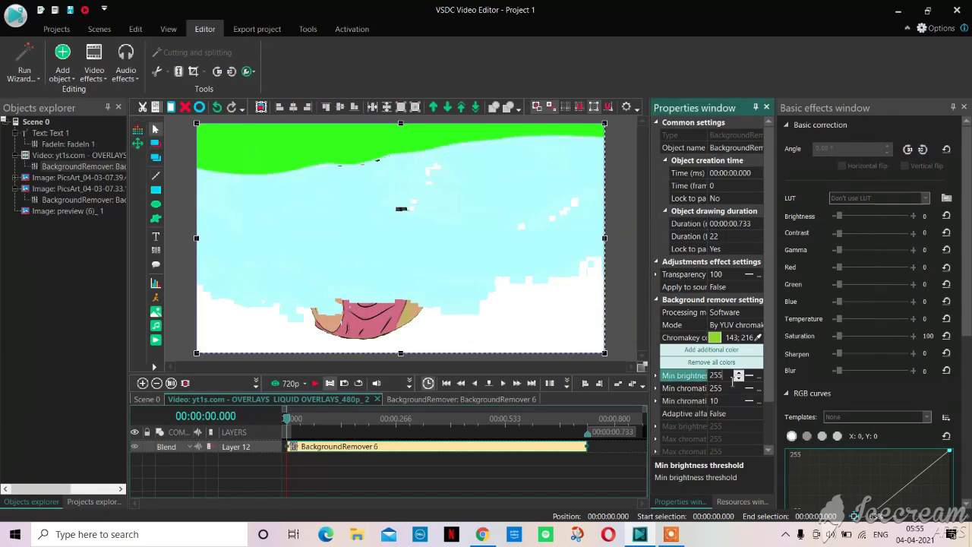
click(752, 337)
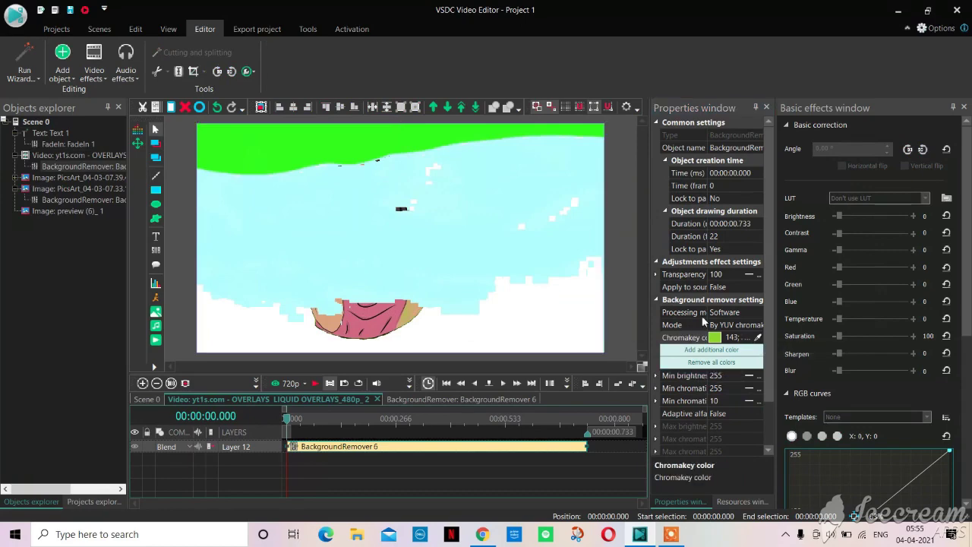
click(300, 151)
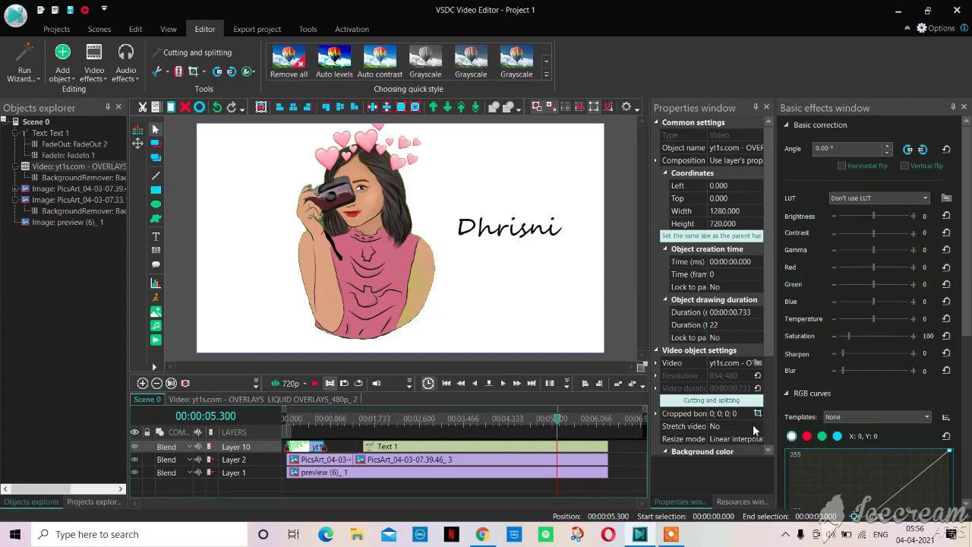
Set the overlay's Audio volume to -100 dB, then preview the scene from the start.
scroll(772, 372, down, 3)
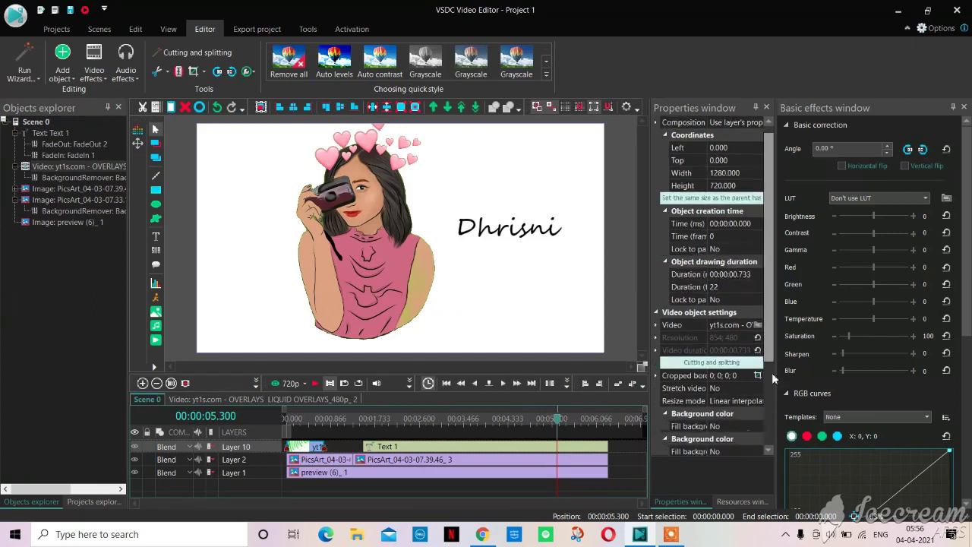
click(742, 414)
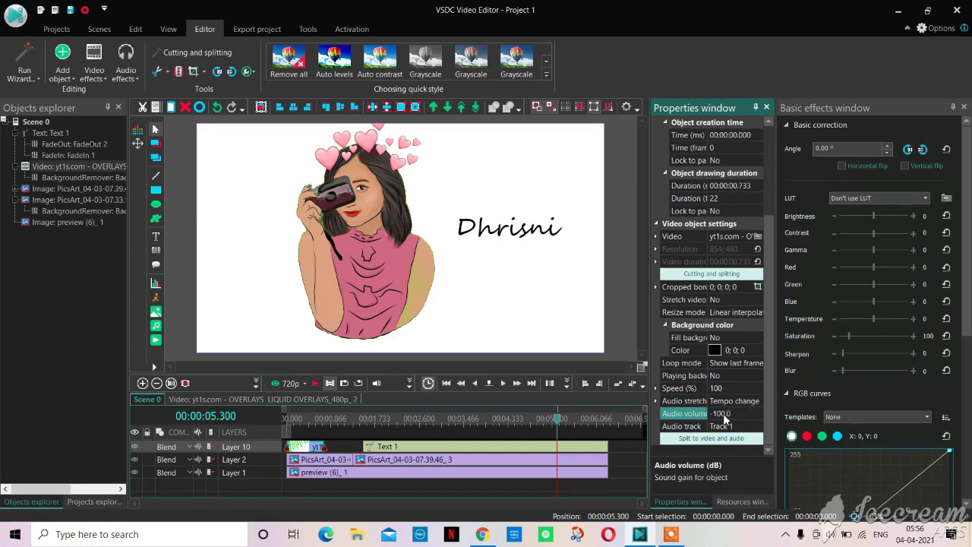
click(288, 421)
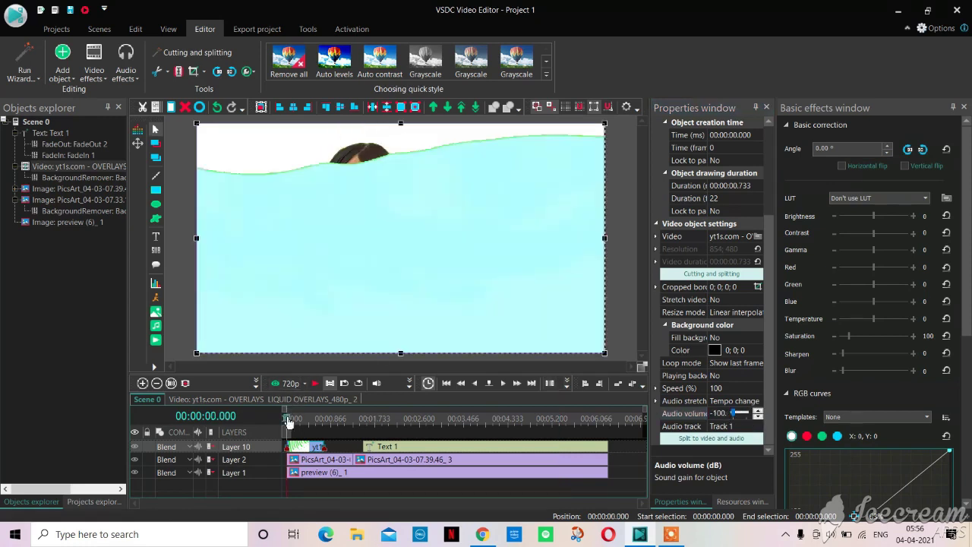
click(315, 383)
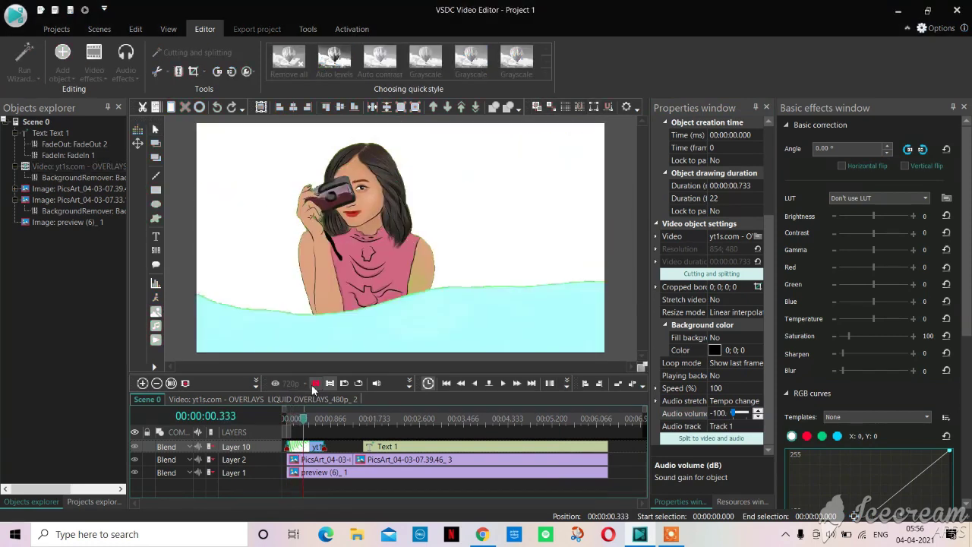